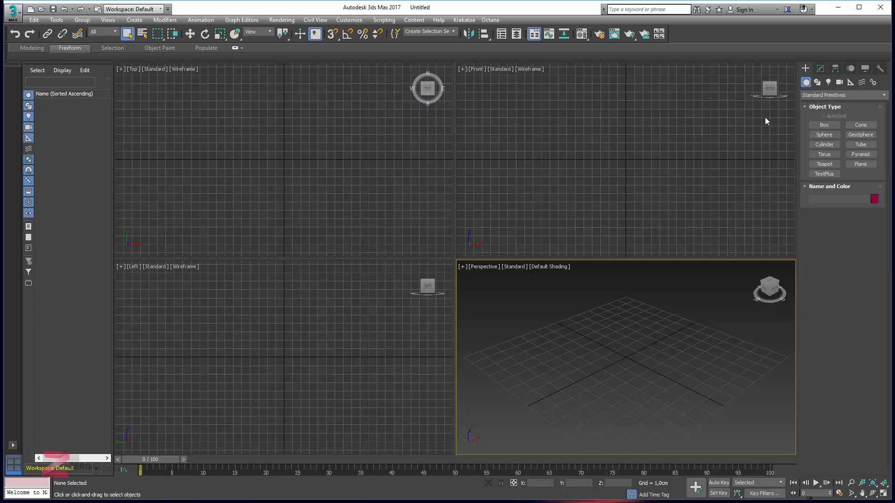
Create a FumeFX simulation container about 14,3 cm wide, 10 cm long and 13,7 cm high, centred on the origin in the Top viewport.
click(811, 94)
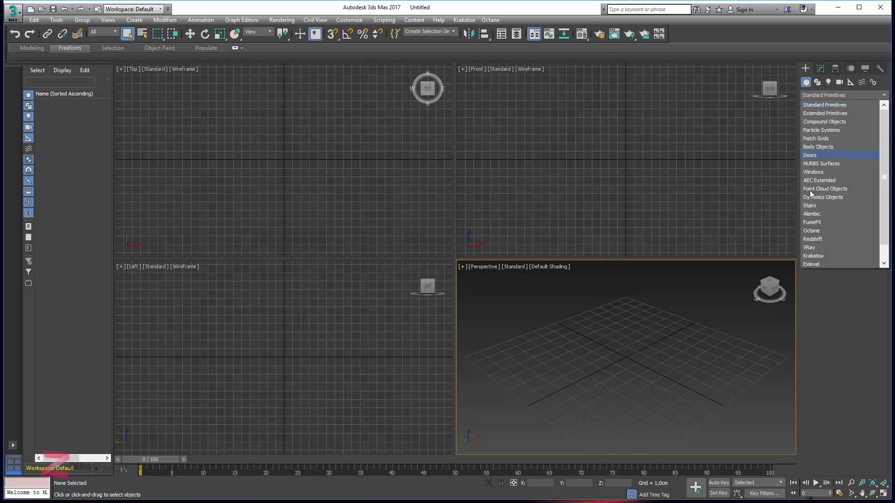
click(813, 223)
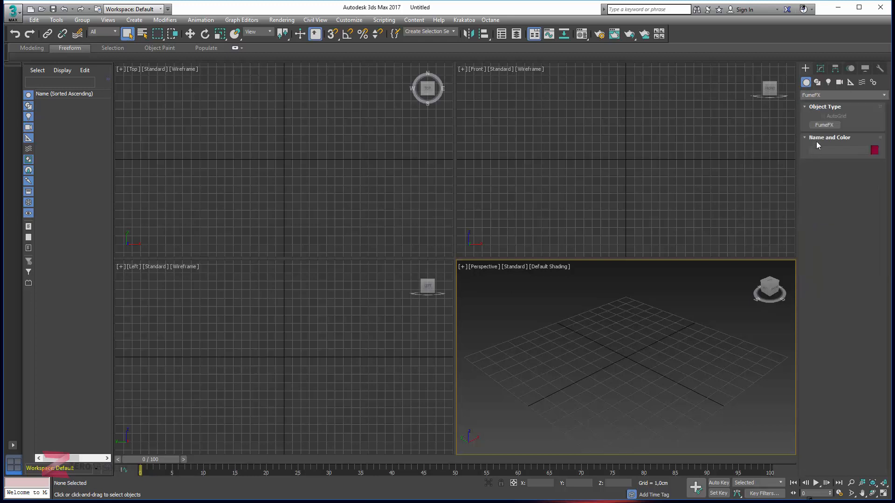
click(824, 125)
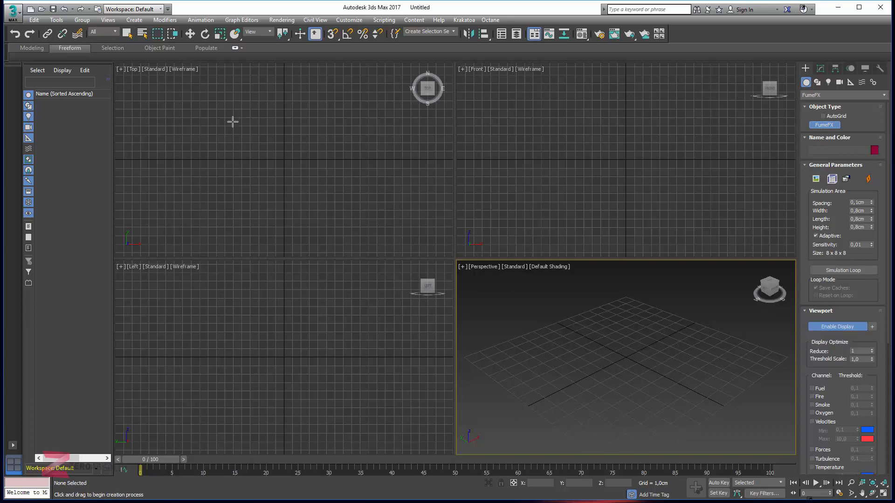
drag(224, 119, 341, 199)
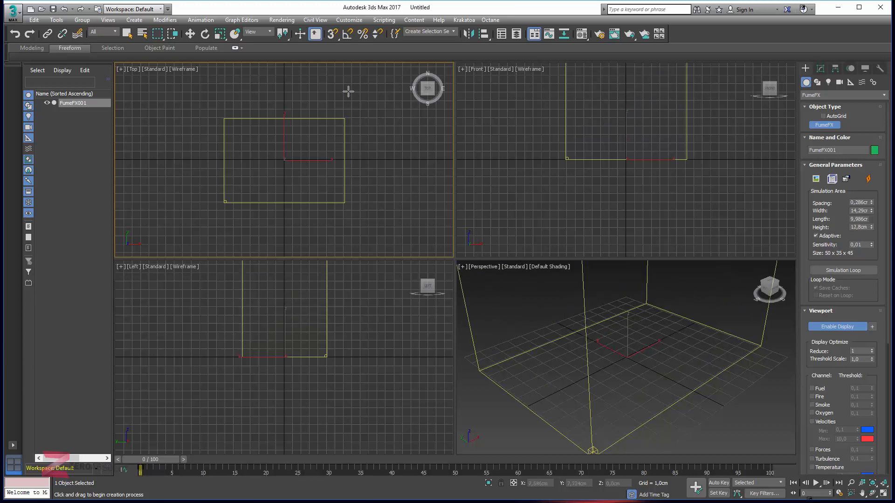
click(343, 85)
scroll(600, 339, down, 5)
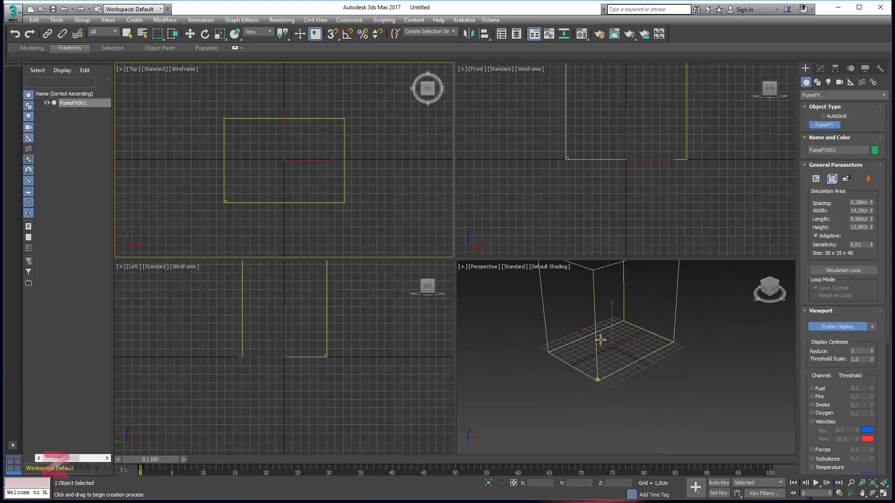
middle_drag(600, 340, 600, 396)
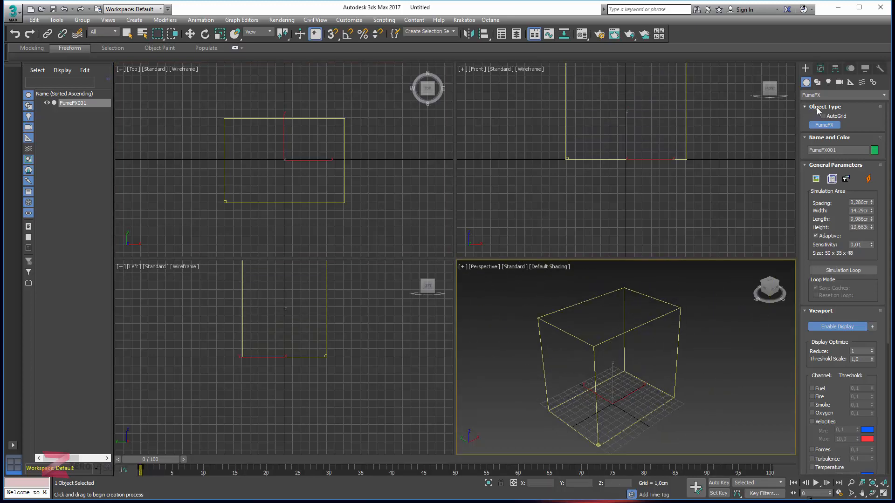
Create a FumeFX Simple Source helper about 2,2 cm in diameter at the centre of the container in the Top viewport.
click(820, 70)
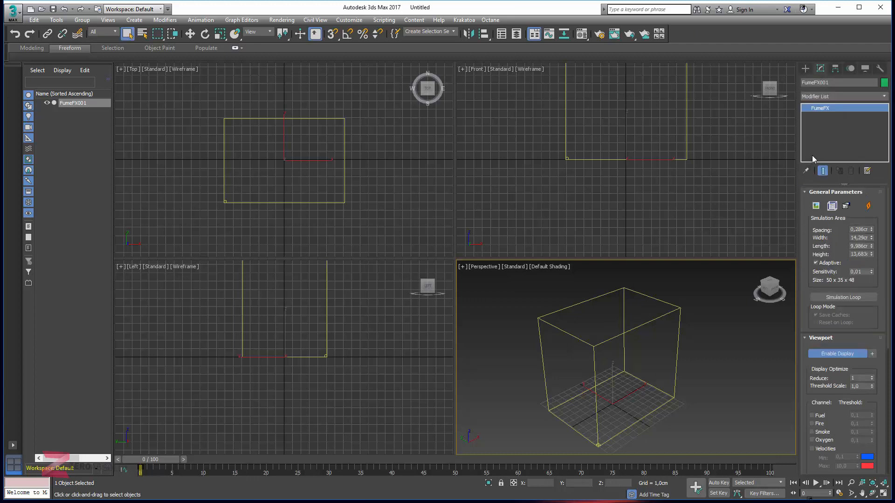
click(806, 69)
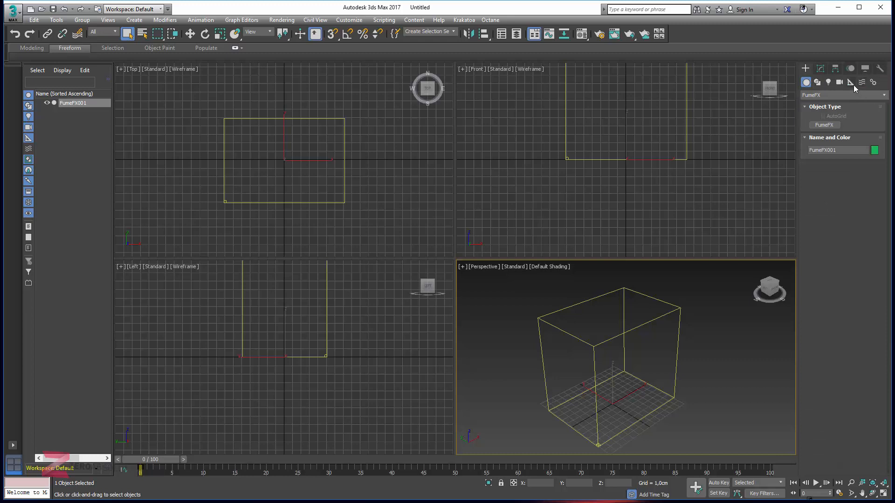
click(851, 83)
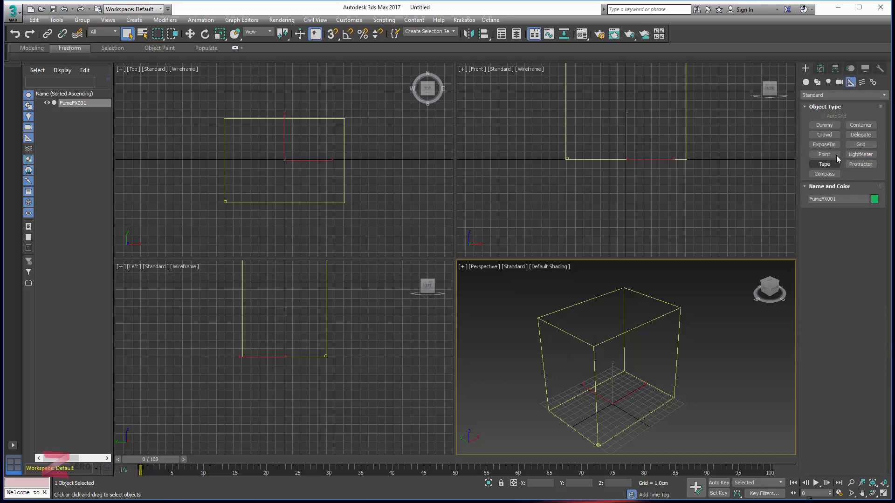
click(831, 95)
click(851, 85)
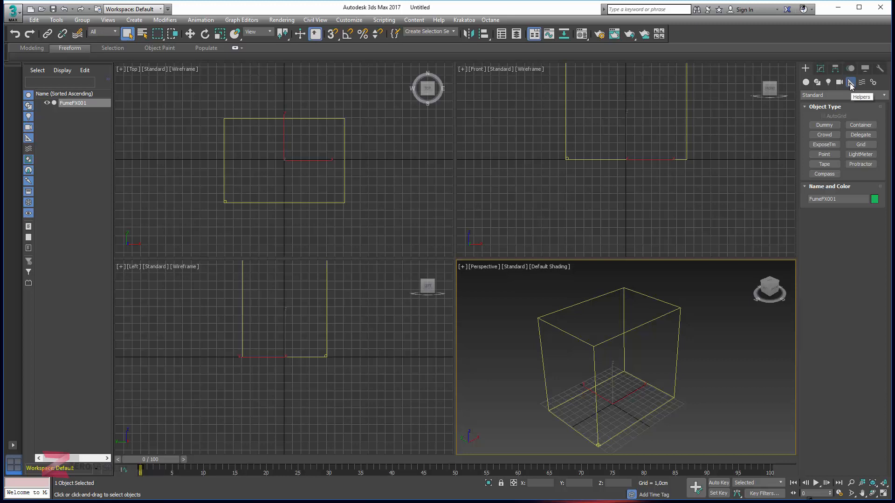
click(824, 95)
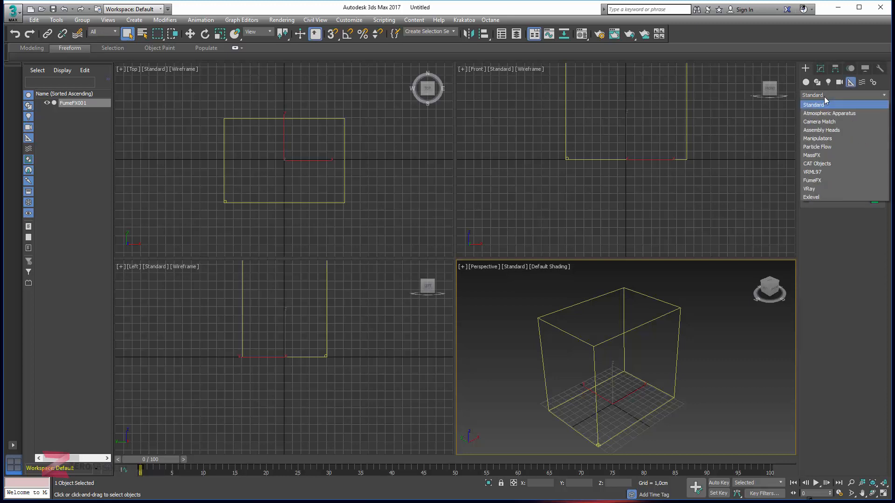
click(820, 181)
click(824, 126)
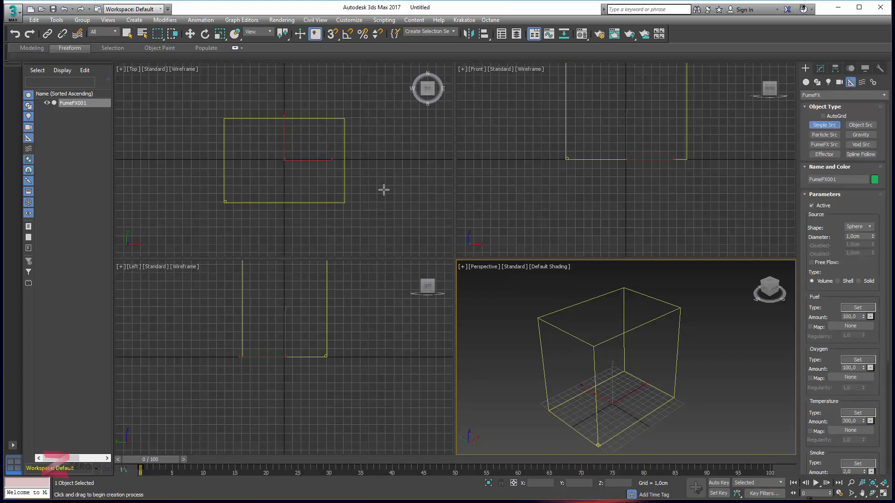
drag(284, 159, 287, 166)
Raise the simple source in the Front viewport to a Z position of about 1,76 cm, inside the container.
right_click(627, 156)
right_click(627, 156)
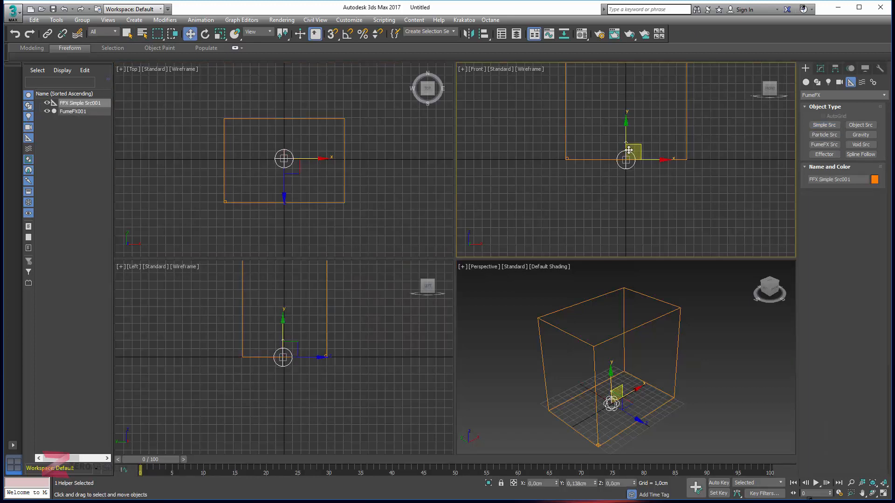
click(628, 131)
click(625, 144)
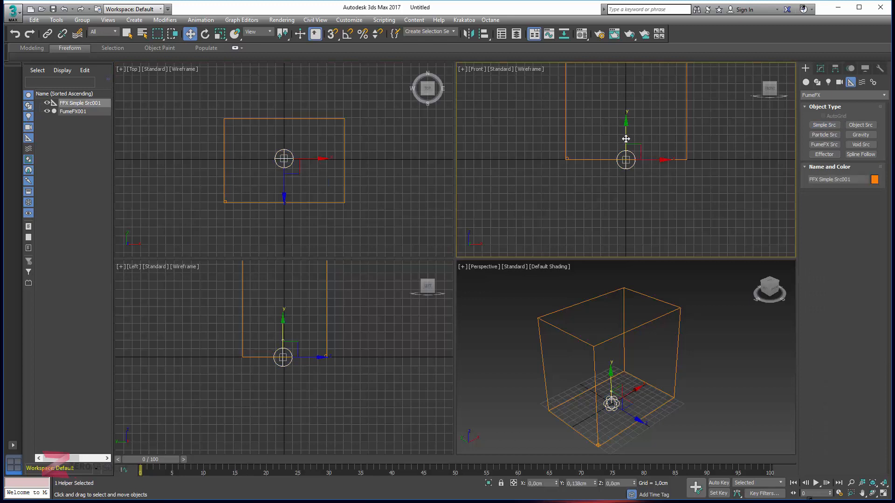
drag(626, 134, 626, 120)
middle_drag(626, 221, 627, 257)
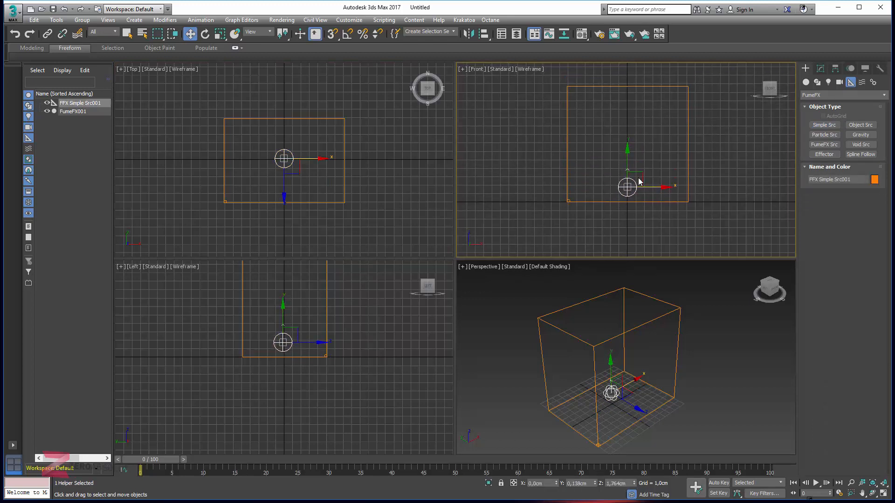
scroll(631, 186, down, 4)
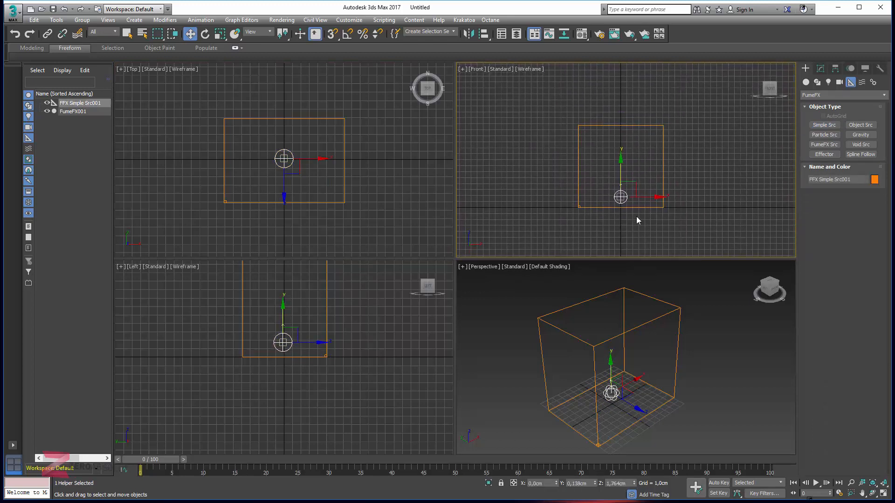
Select the FumeFX container, open its FumeFX settings window and place it beside the Front and Perspective viewports.
click(663, 165)
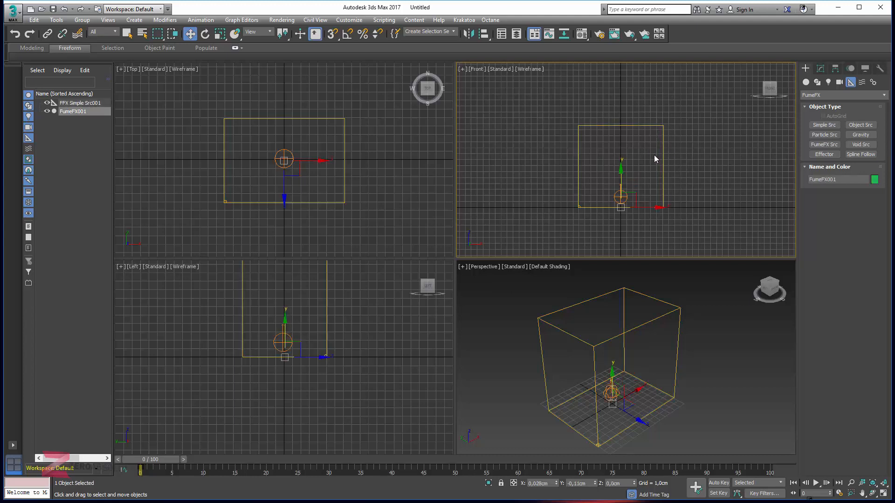
click(820, 69)
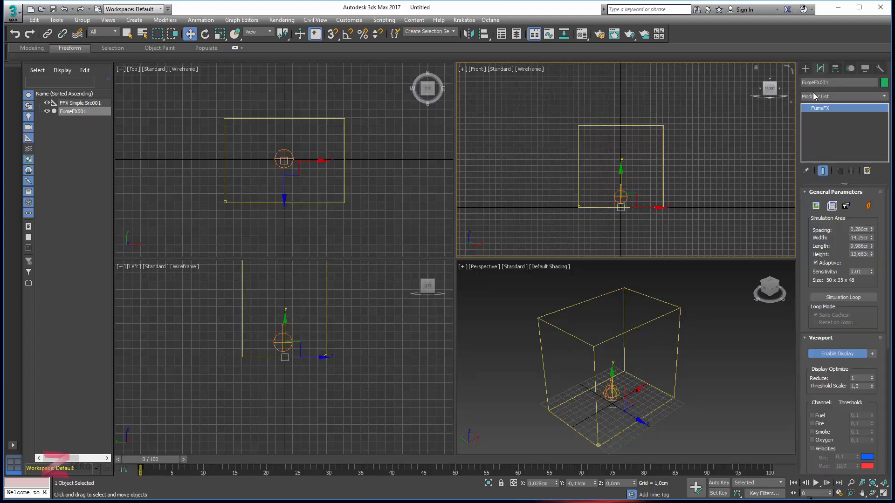
click(831, 206)
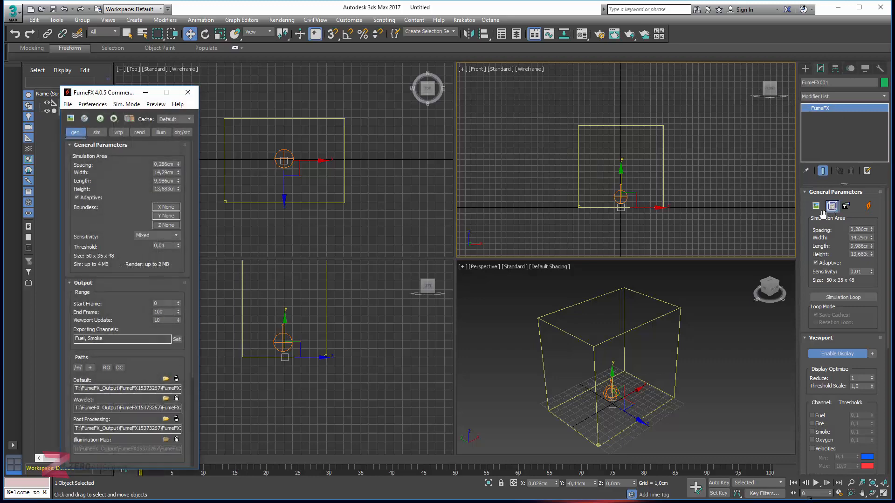
drag(127, 95, 380, 77)
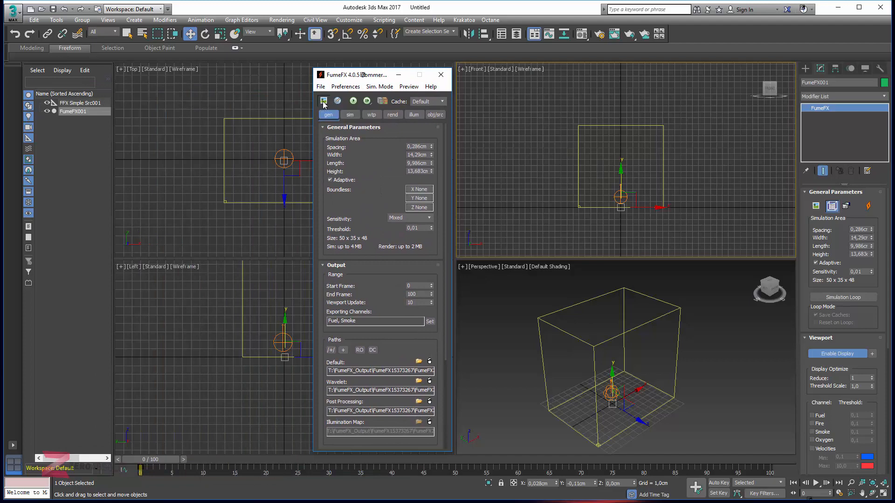
Open the FumeFX output preview, shrink and place it beside the settings window, and switch on GPU use for the preview.
click(324, 101)
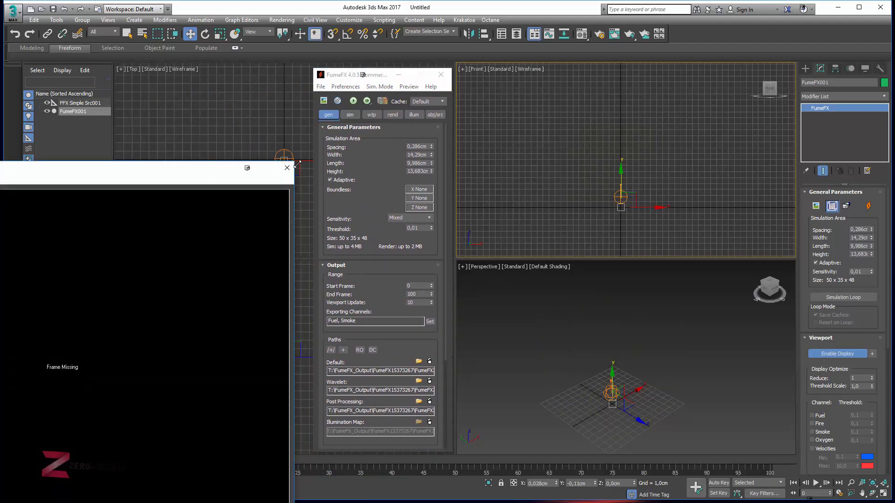
drag(296, 164, 84, 388)
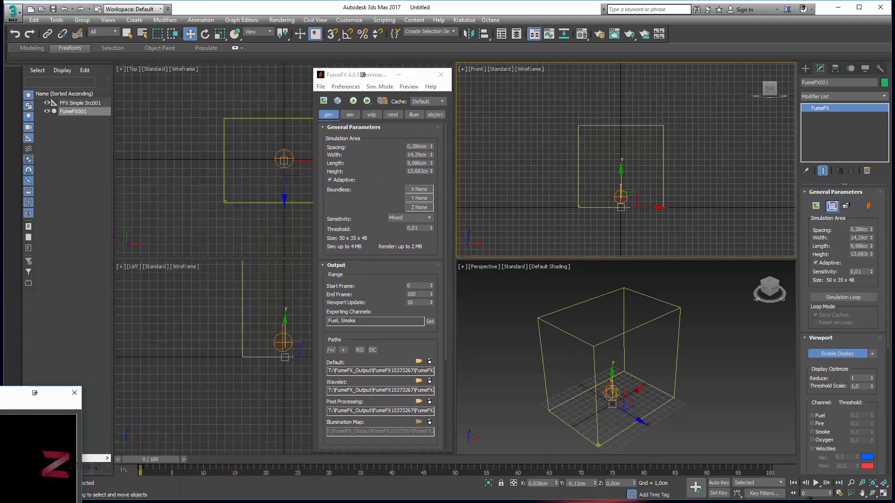
drag(0, 393, 202, 131)
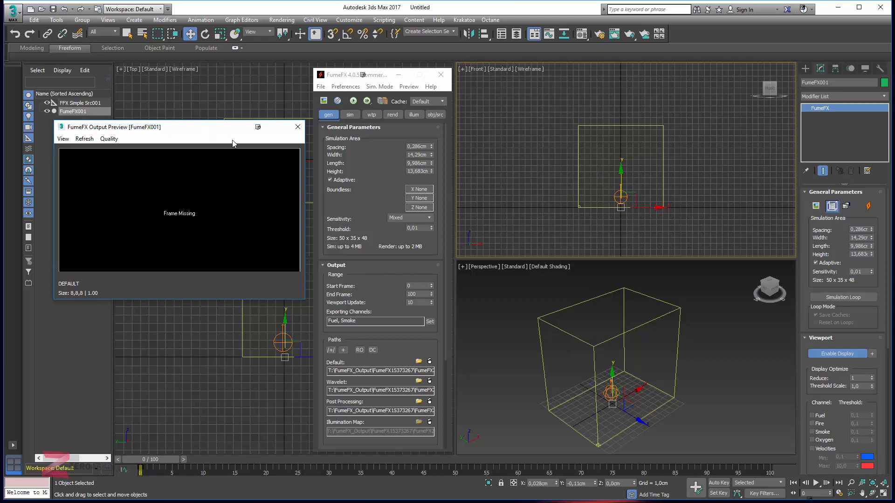
click(420, 89)
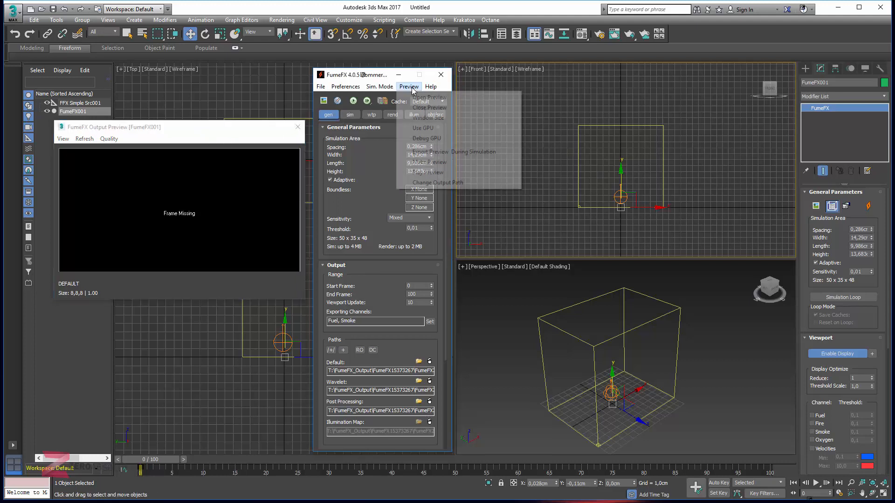
click(418, 128)
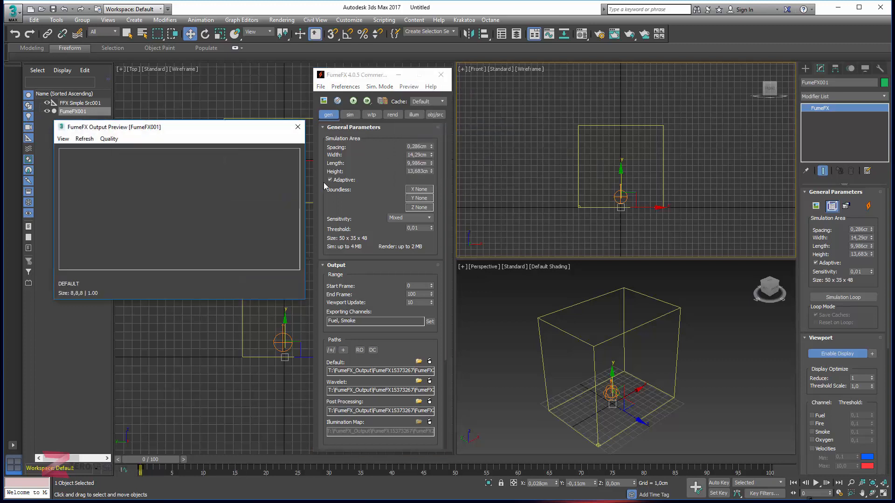
right_click(501, 295)
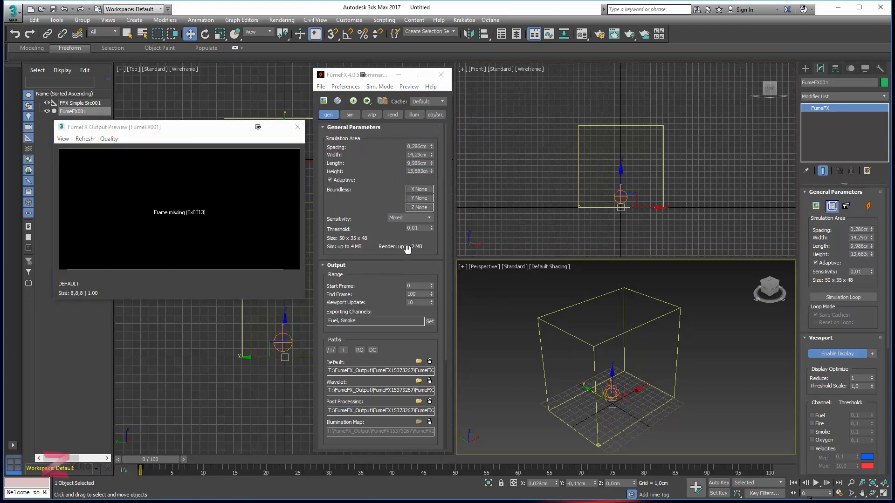
Add the simple source to the FumeFX container's list of objects and sources.
click(436, 115)
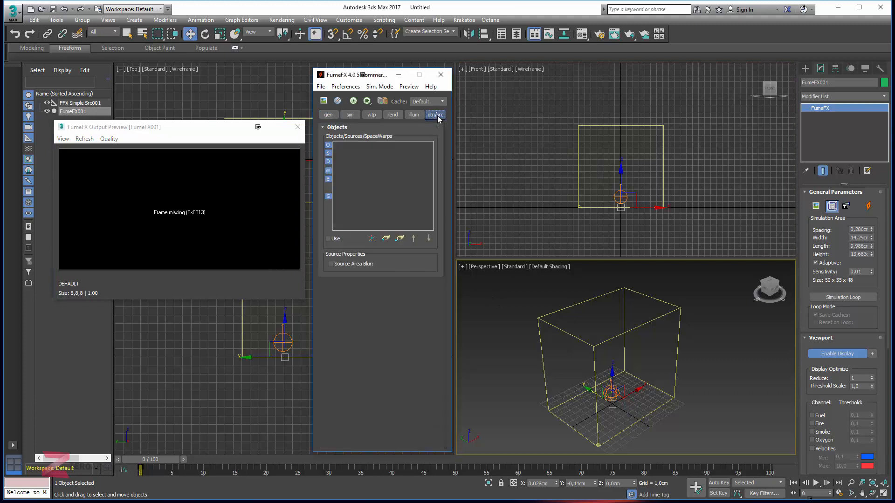
click(386, 239)
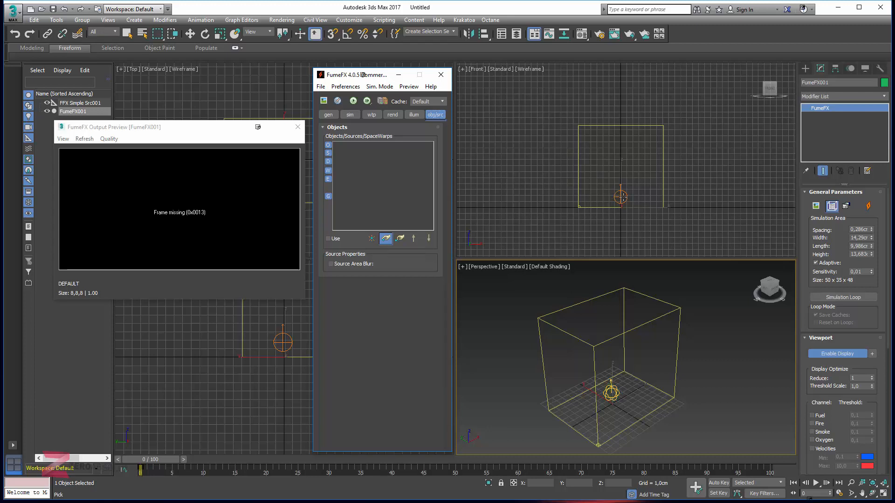
click(615, 198)
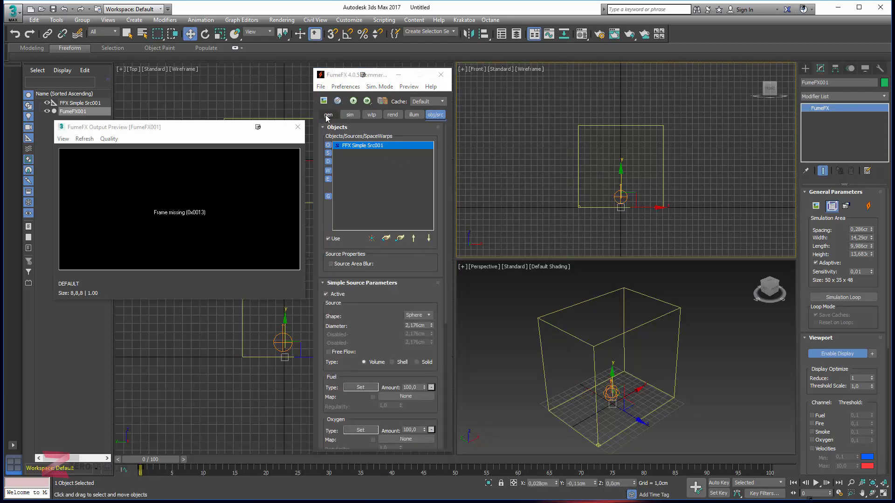
Select the simple source and reduce its diameter to 1,371 cm.
click(620, 197)
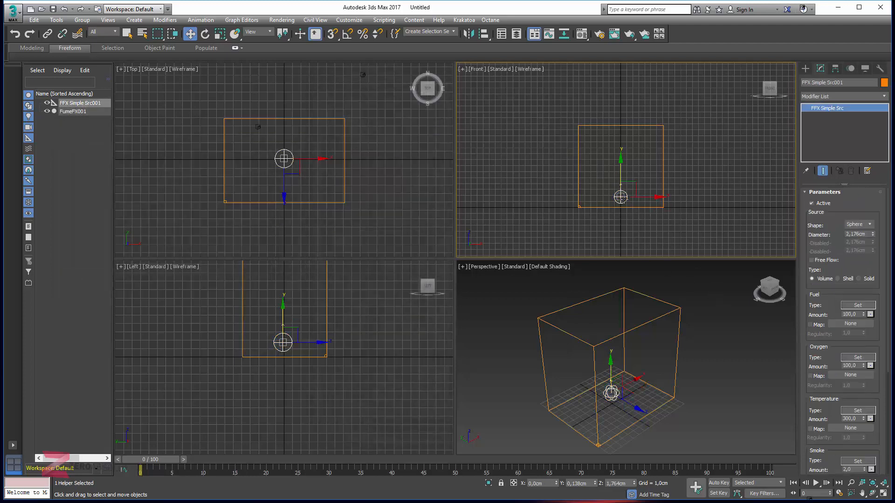
click(835, 260)
drag(873, 235, 875, 253)
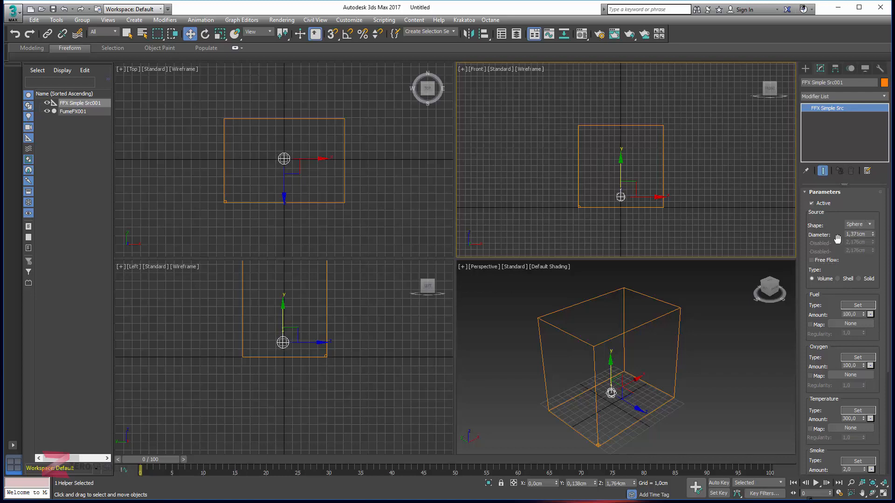
Reselect the FumeFX container and increase its height to about 26,96 cm.
drag(643, 113, 652, 141)
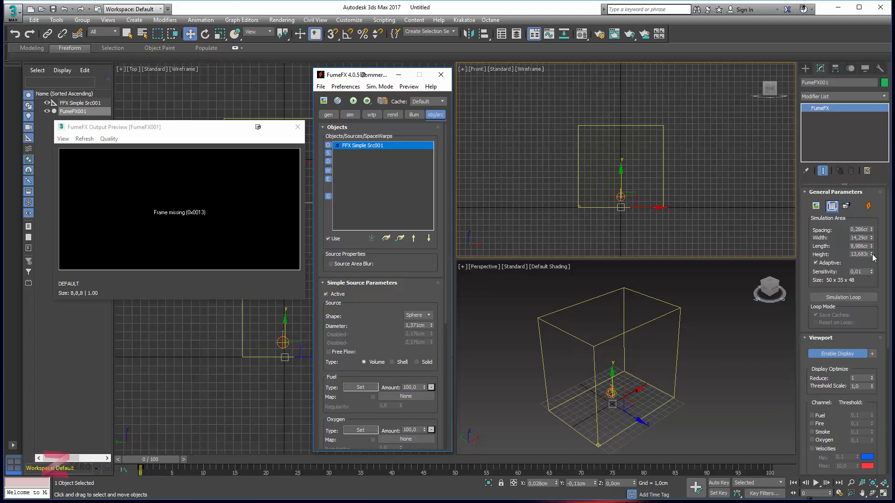
drag(872, 255, 872, 217)
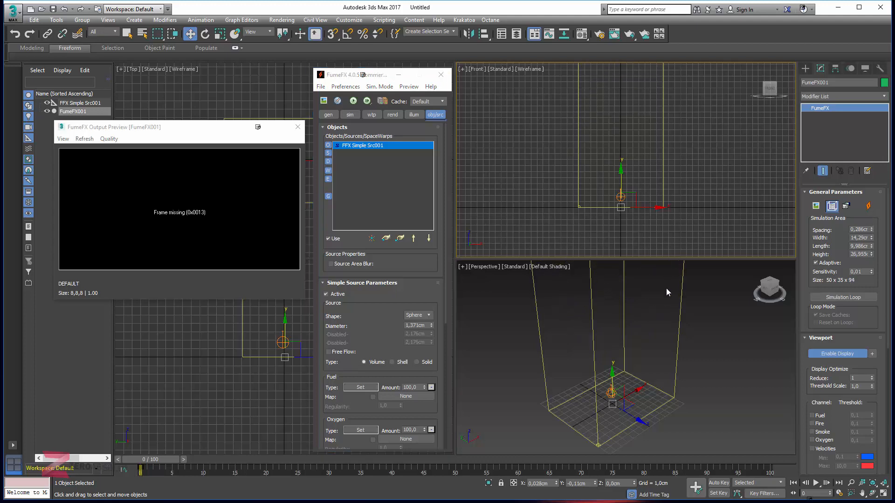
scroll(660, 317, down, 4)
alt+middle_drag(655, 330, 603, 336)
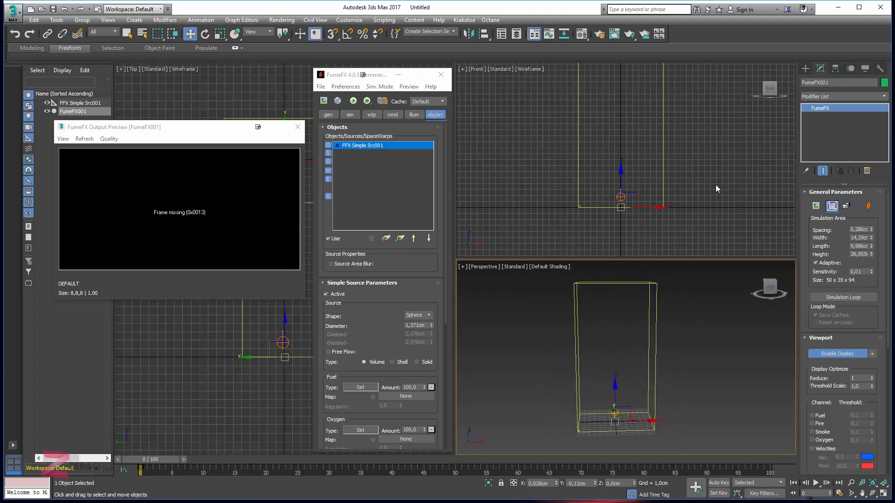
click(621, 198)
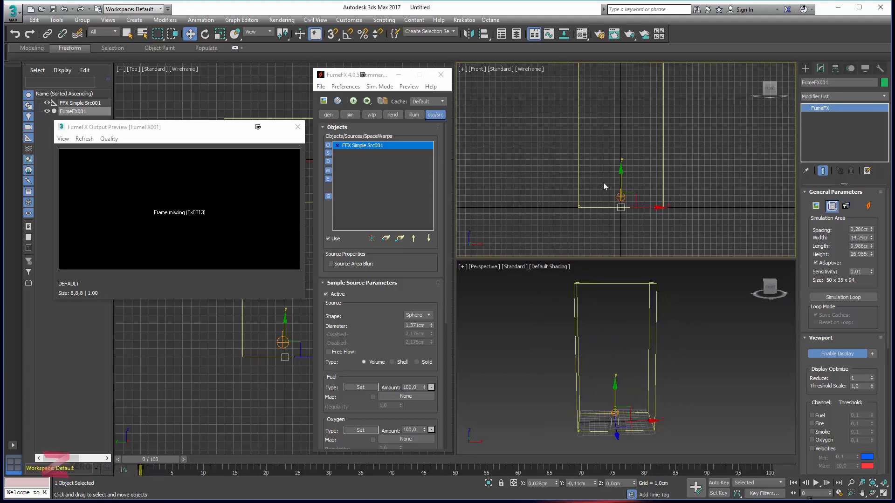
Select the simple source and set its temperature amount to 150.
click(620, 197)
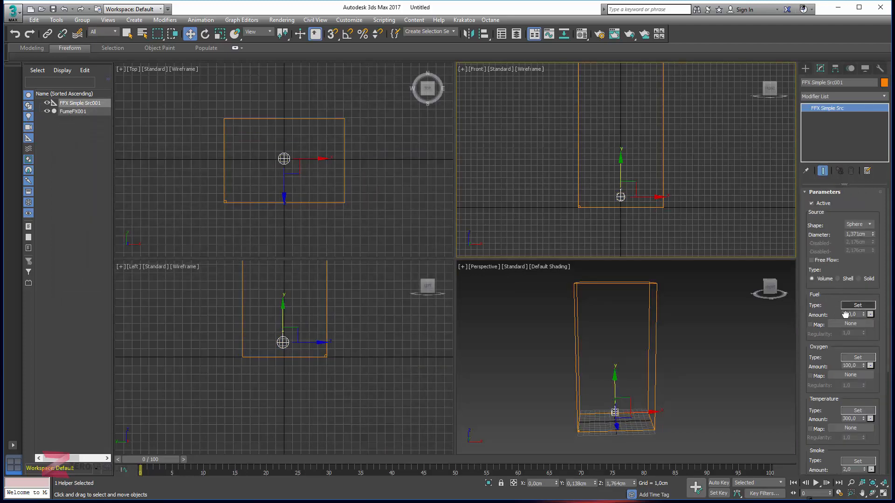
drag(833, 313, 830, 223)
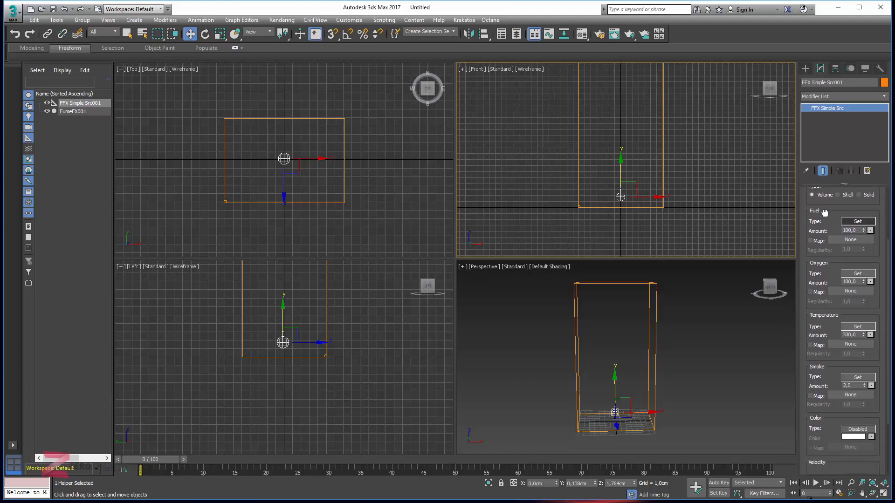
scroll(834, 280, down, 3)
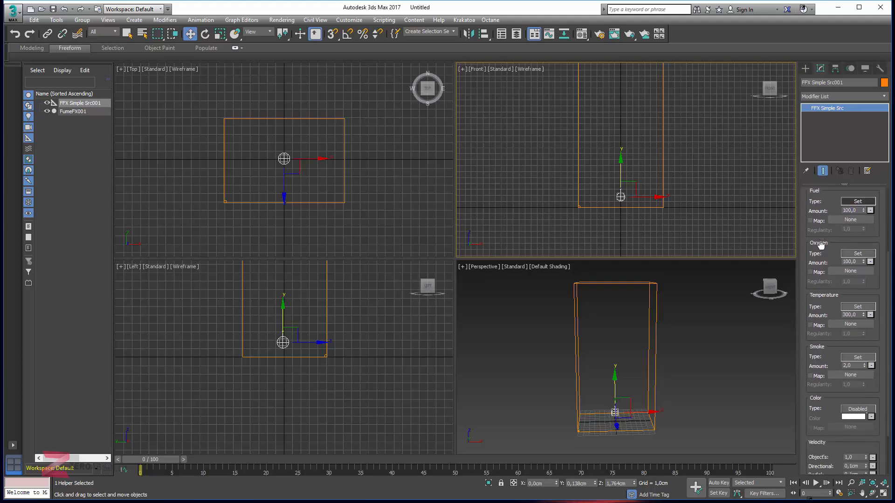
click(859, 300)
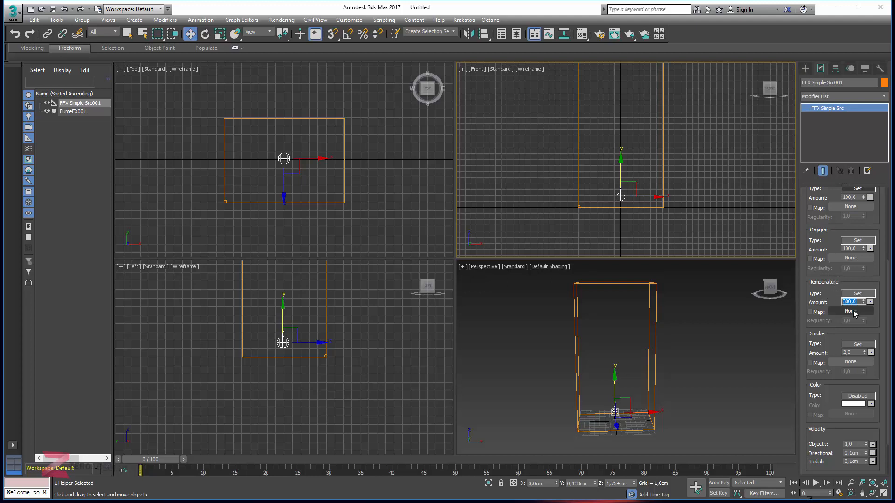
click(853, 197)
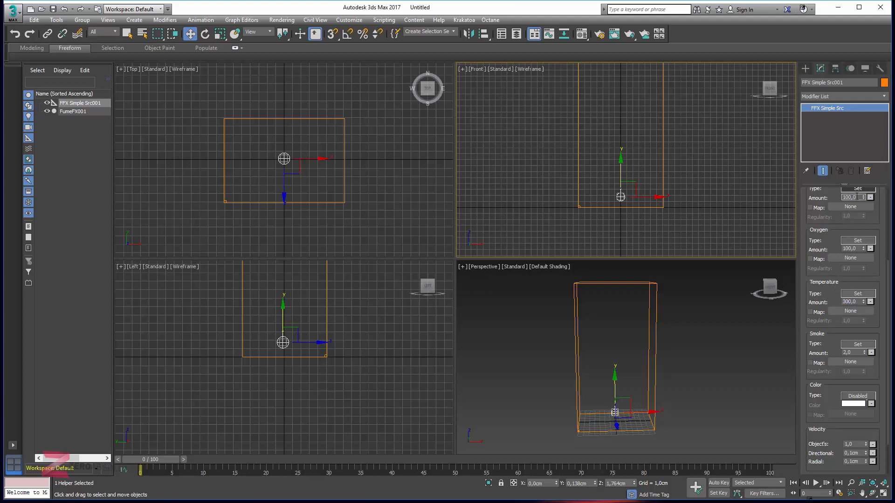
scroll(854, 205, up, 2)
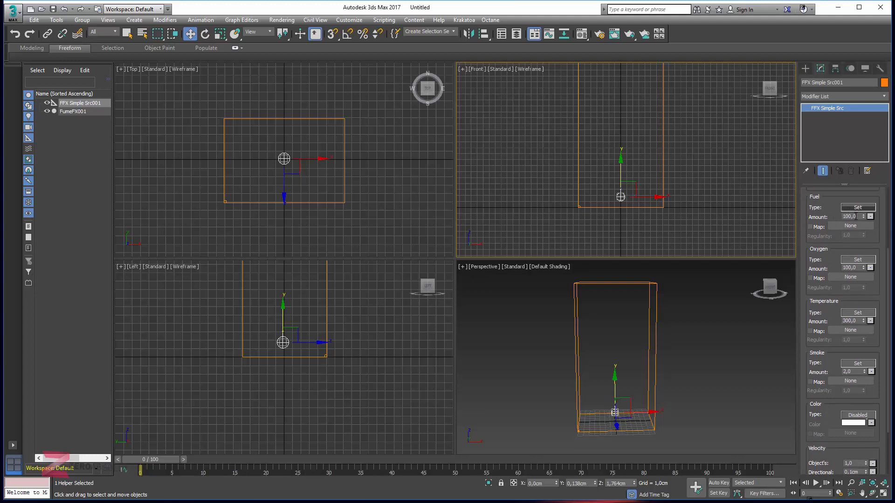
click(856, 216)
click(844, 321)
text(150)
key(Return)
Set the simple source's directional velocity to 0 cm.
scroll(824, 313, down, 3)
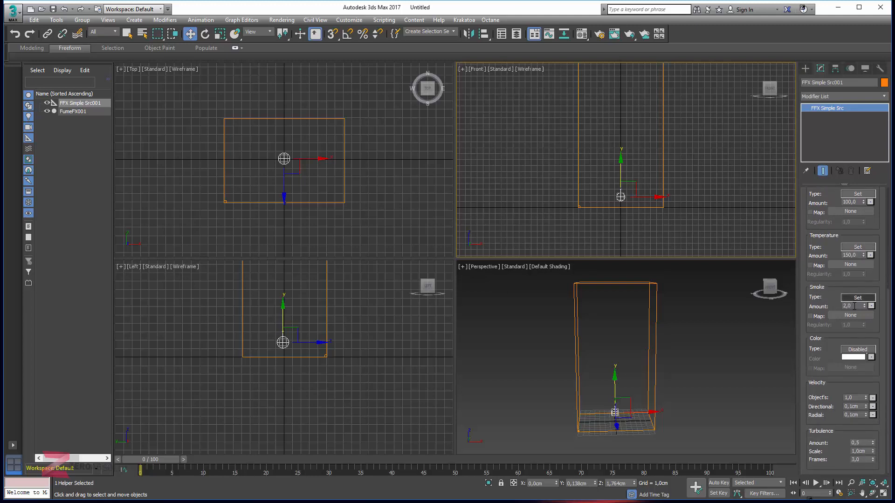
double_click(854, 306)
click(858, 399)
double_click(852, 407)
scroll(636, 189, up, 4)
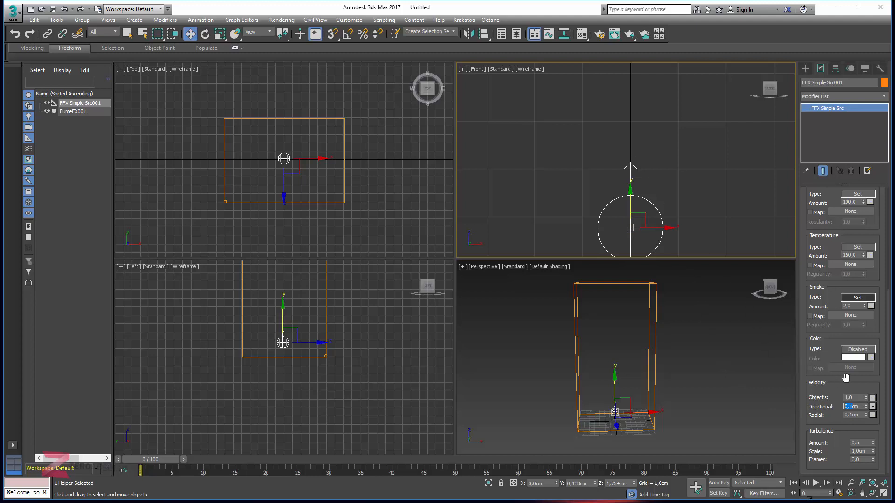
text(0)
key(Return)
Reselect the FumeFX container and show its general simulation settings.
middle_drag(692, 223, 692, 160)
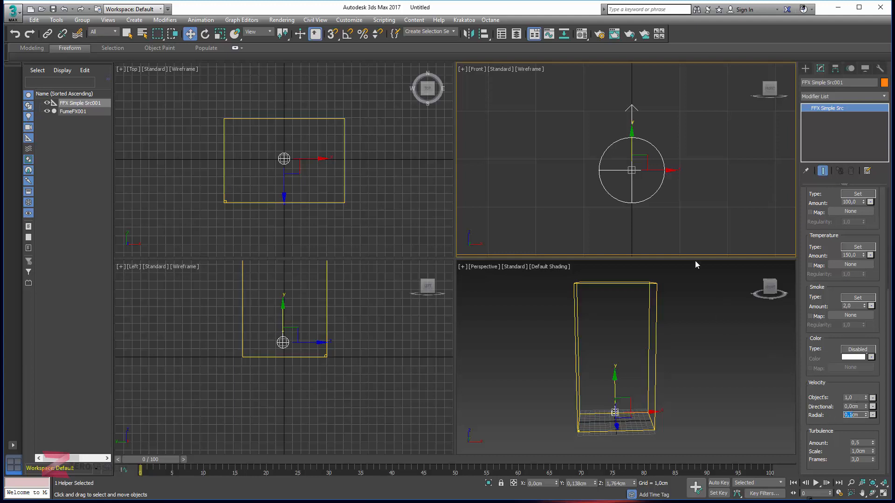
scroll(659, 215, down, 4)
middle_drag(680, 191, 654, 207)
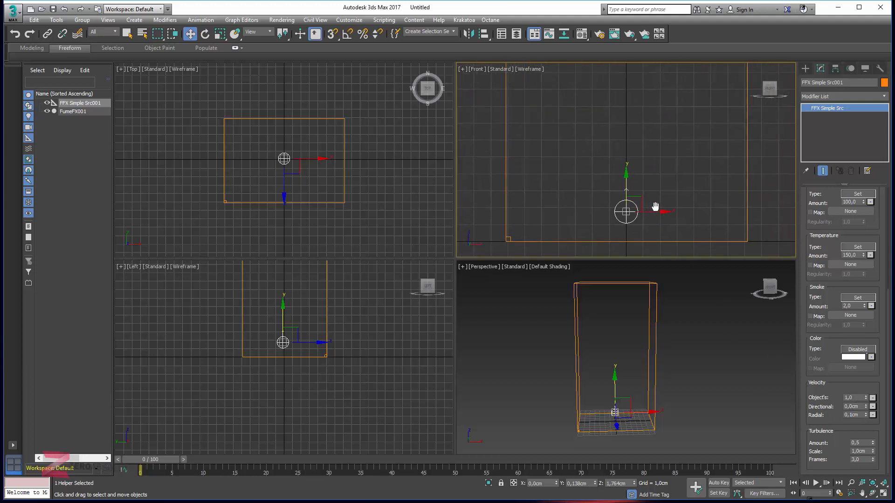
drag(711, 192, 710, 199)
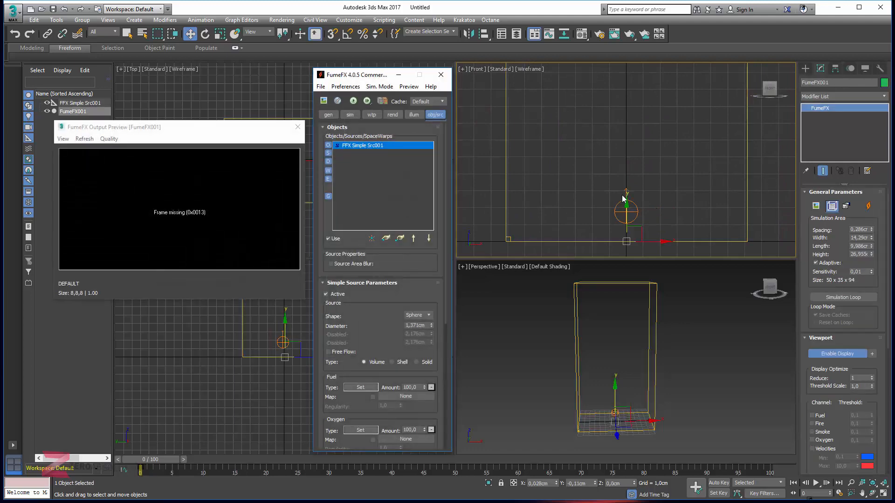
click(327, 115)
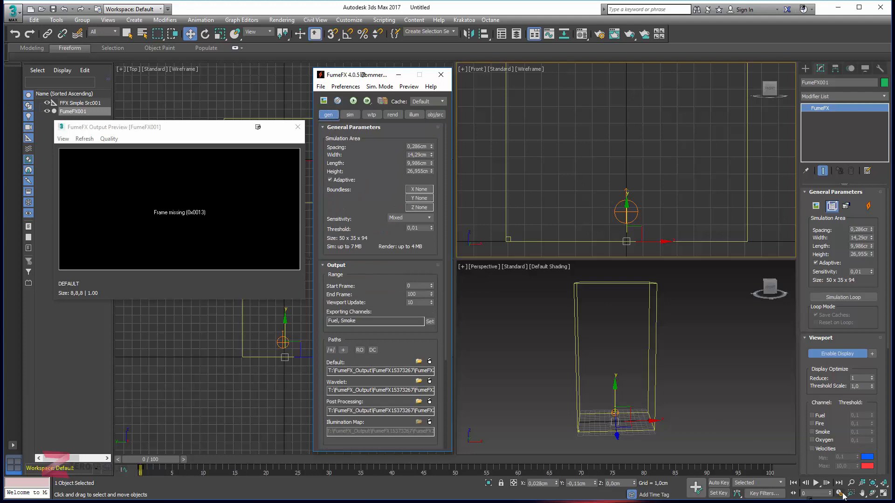
Configure the scene time to the PAL frame rate with an end time of 400.
click(840, 494)
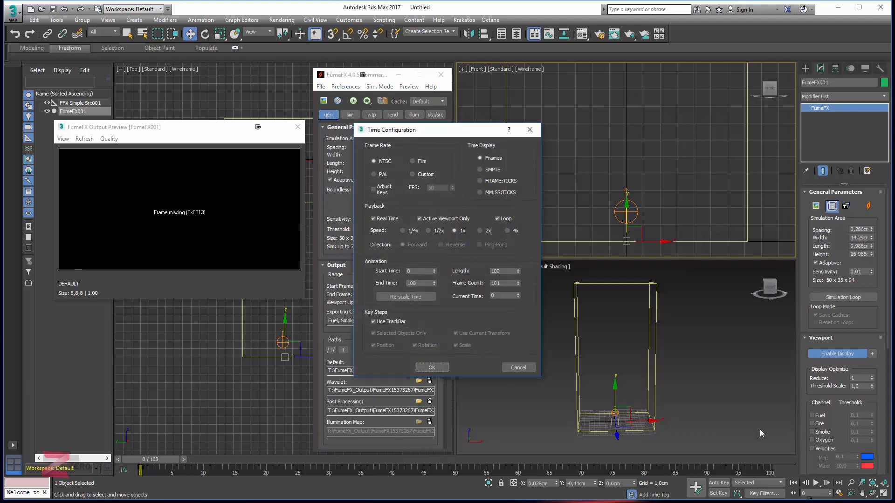
click(389, 174)
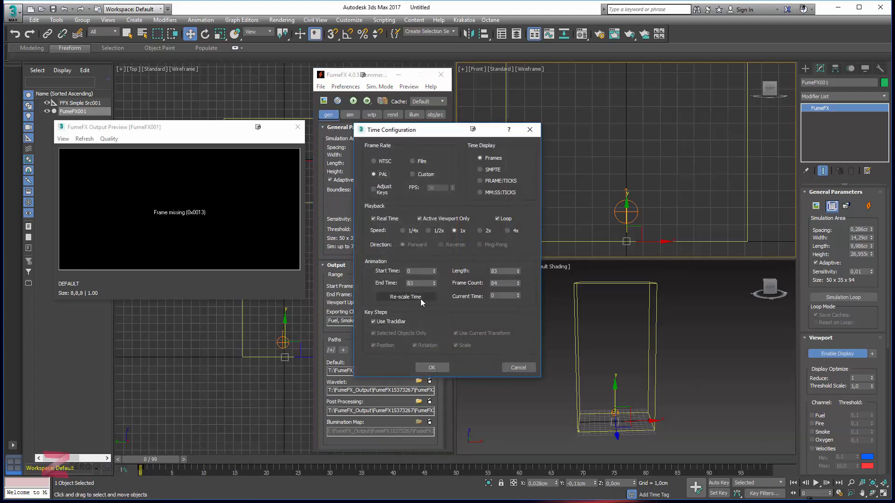
drag(421, 283, 383, 282)
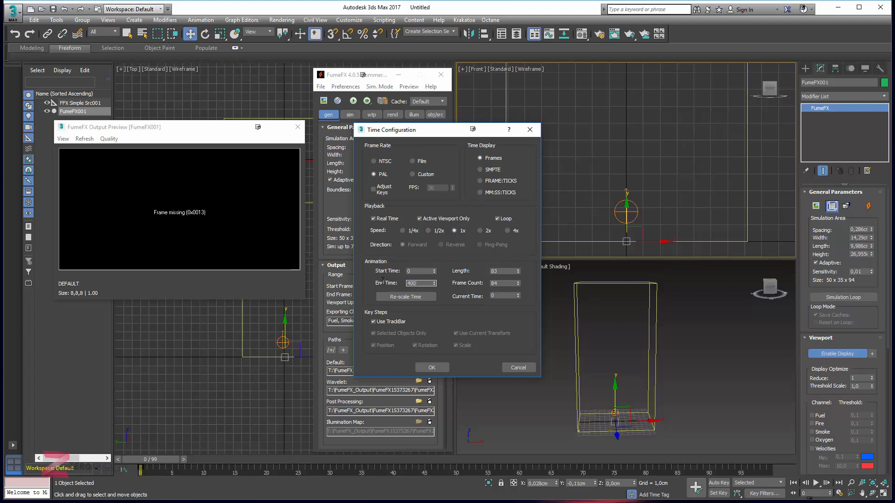
key(Return)
click(431, 368)
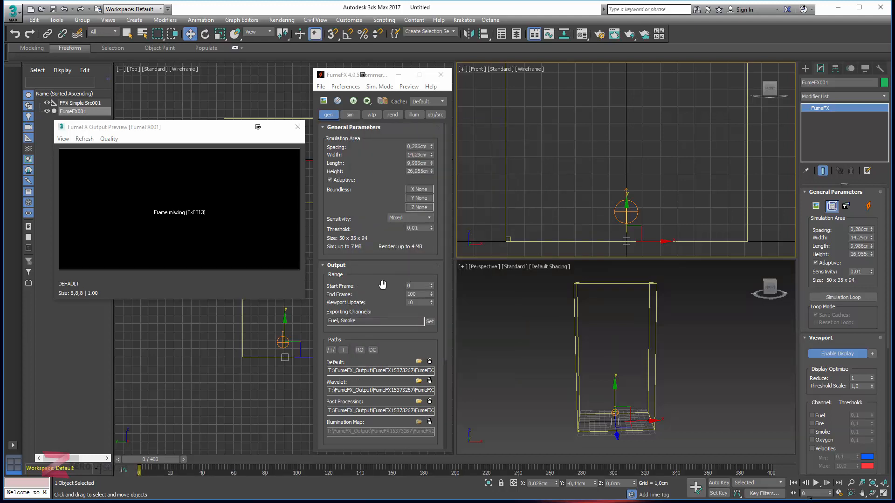
Set the simulation's output end frame to 400, the viewport update to 5 and the playback end to 400.
drag(382, 285, 383, 237)
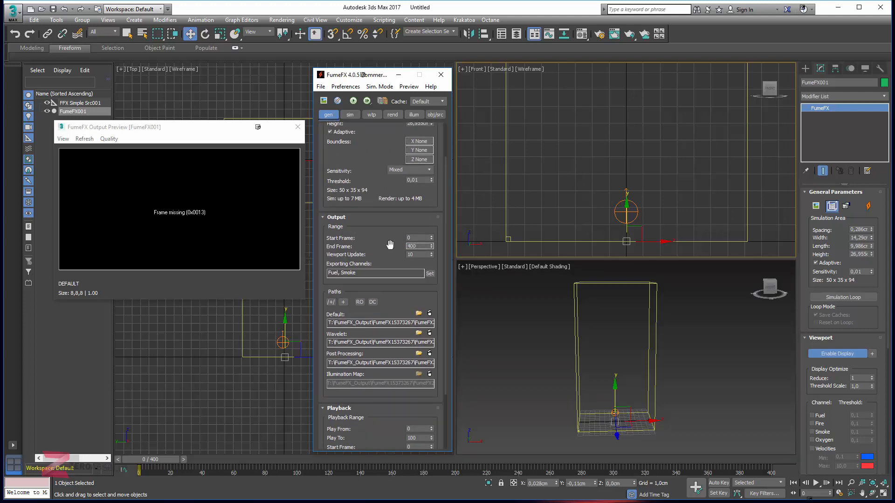
key(Tab)
scroll(377, 255, down, 5)
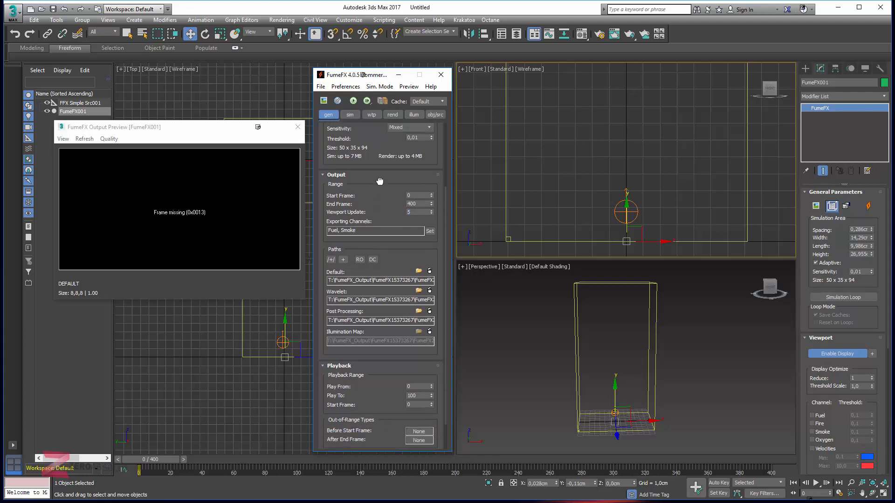
click(426, 359)
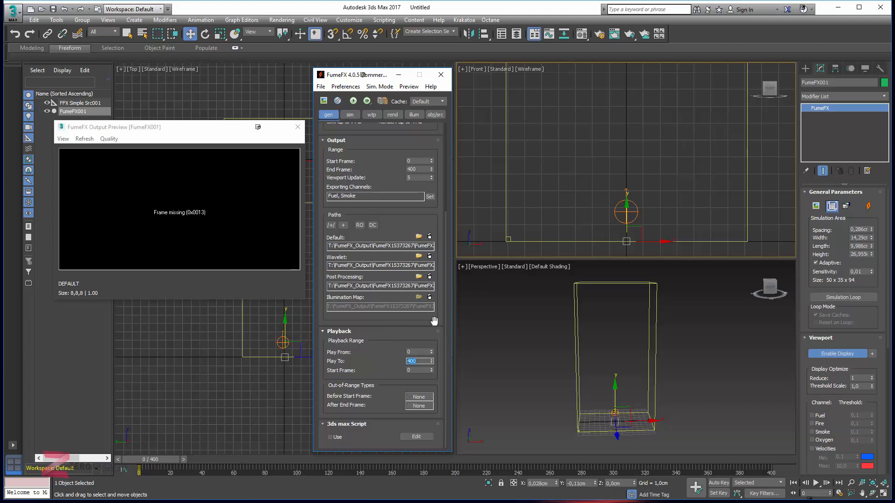
Browse for the default output path and create and open a new folder named octanetest in FumeFX_Output.
scroll(393, 229, up, 2)
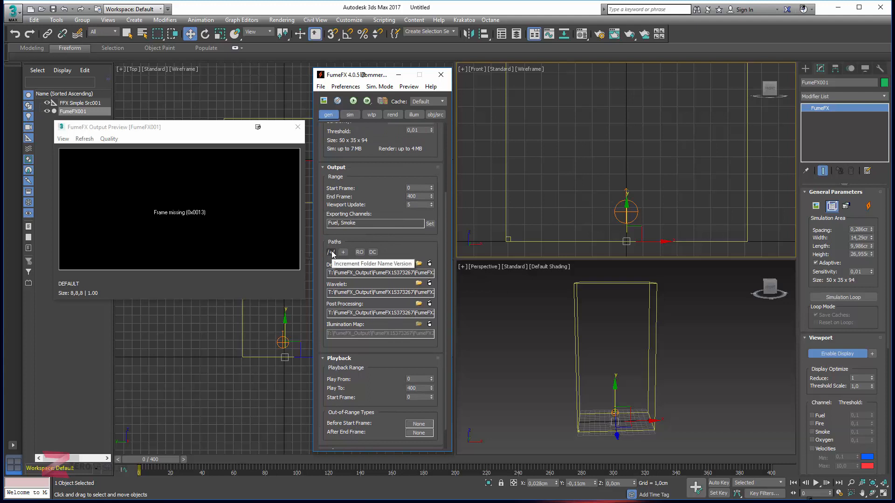
click(418, 264)
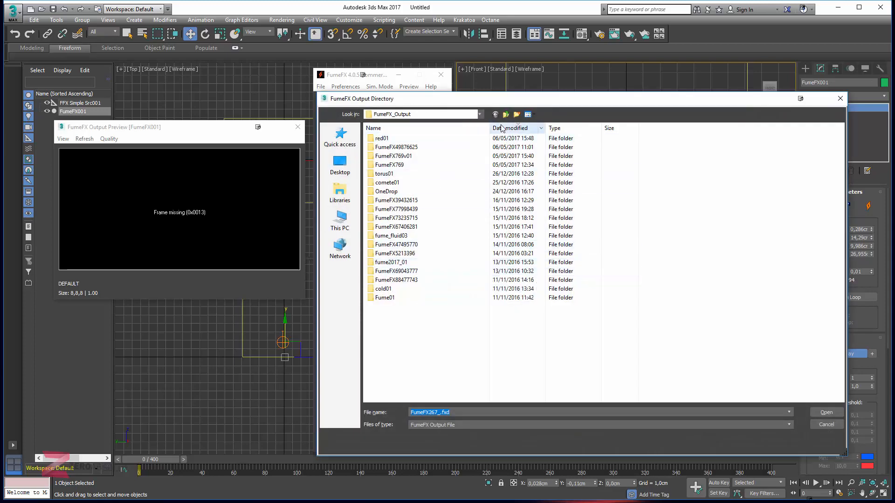
click(517, 114)
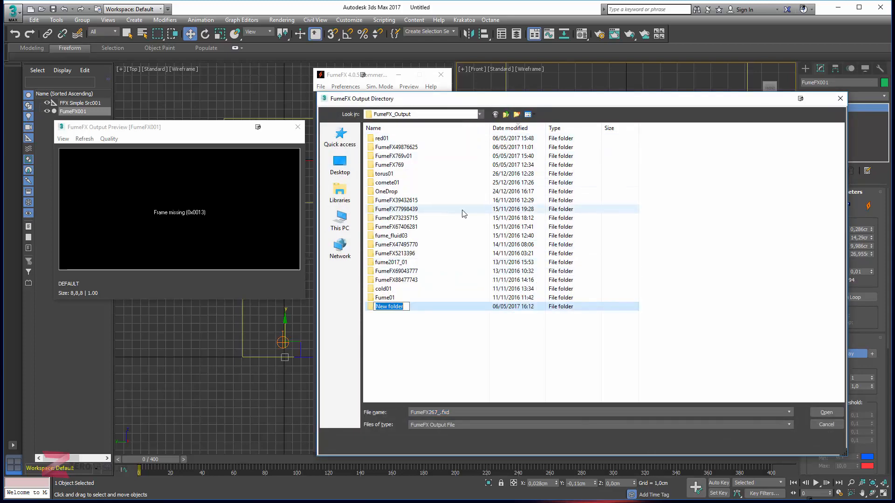
text(octanetest)
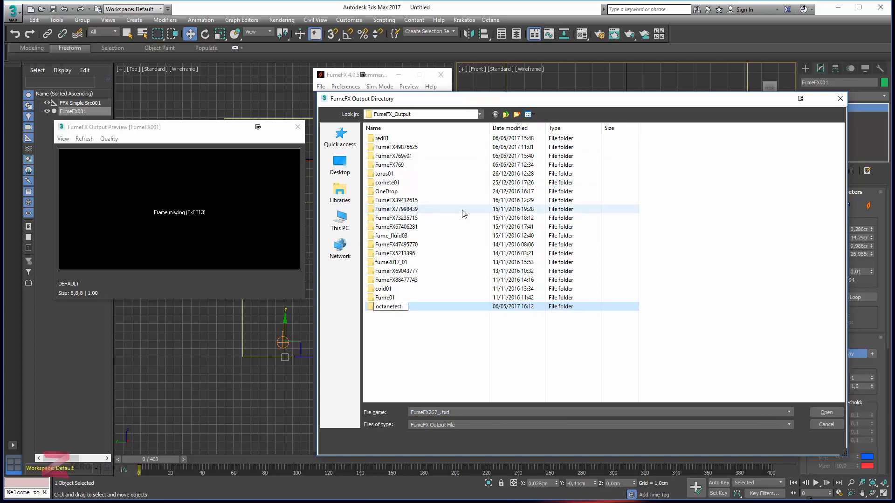
key(Return)
key(Return)
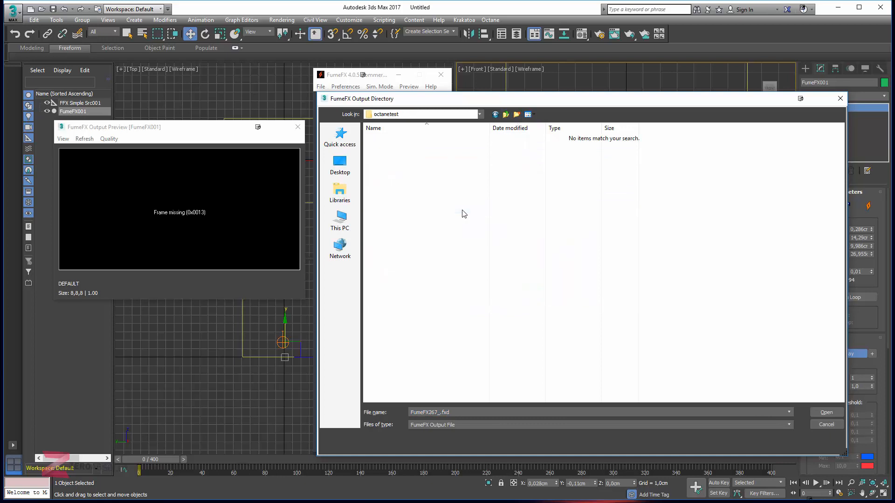
Shorten the output file name to FumeFX_ and accept it with the OpenVDB file type.
click(438, 413)
drag(439, 413, 434, 414)
text(X)
click(443, 425)
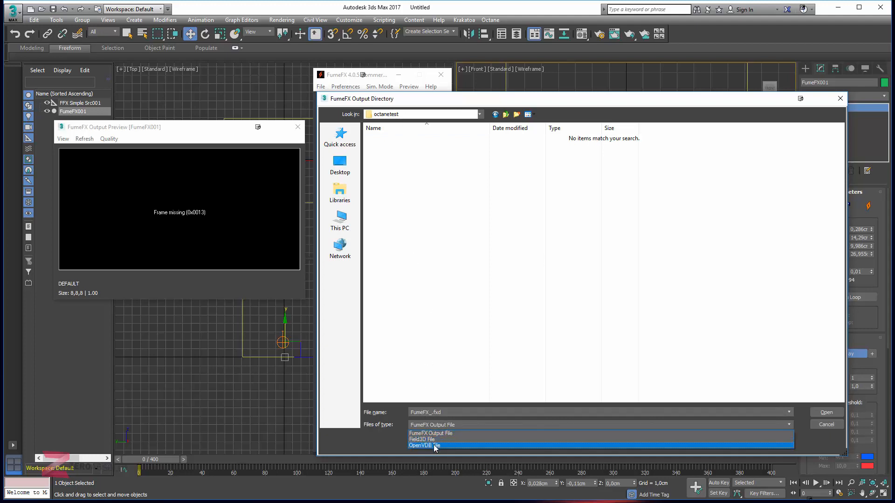
click(435, 446)
click(432, 425)
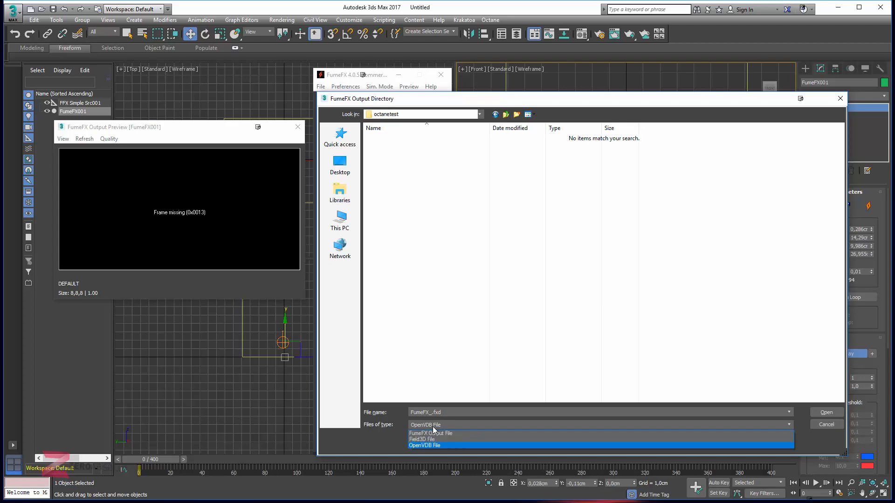
click(429, 446)
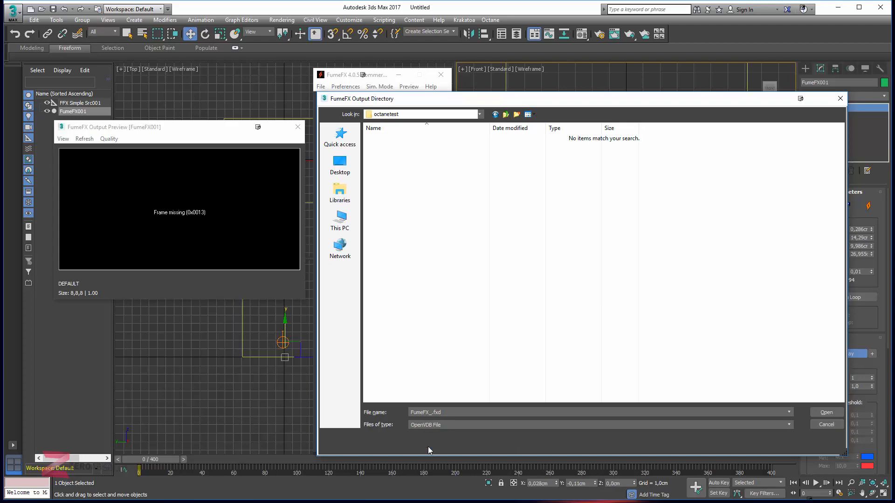
click(826, 412)
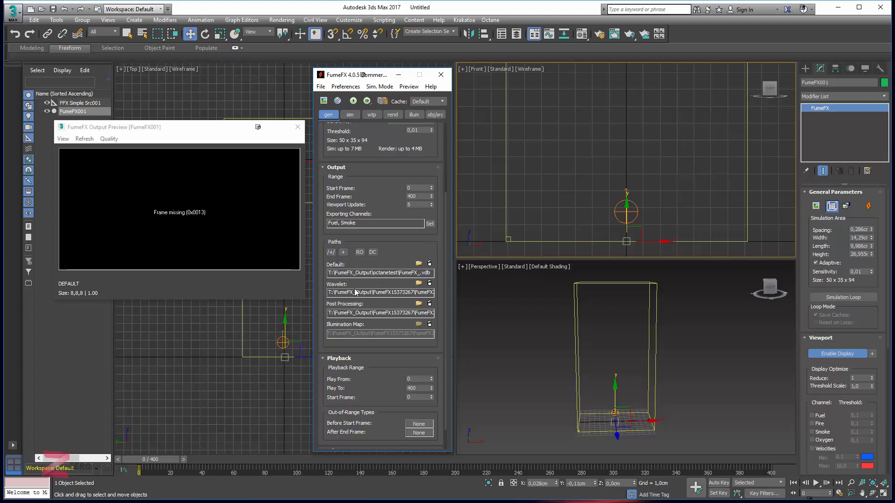
Set the simulation's X turbulence to 0,02 cm and its turbulence noise scale to 5 cm.
drag(335, 292, 369, 311)
click(350, 115)
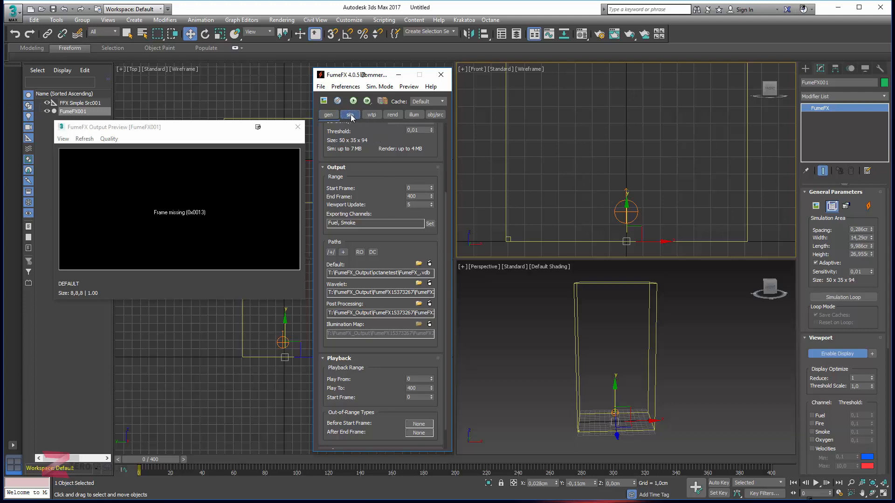
drag(381, 159, 381, 196)
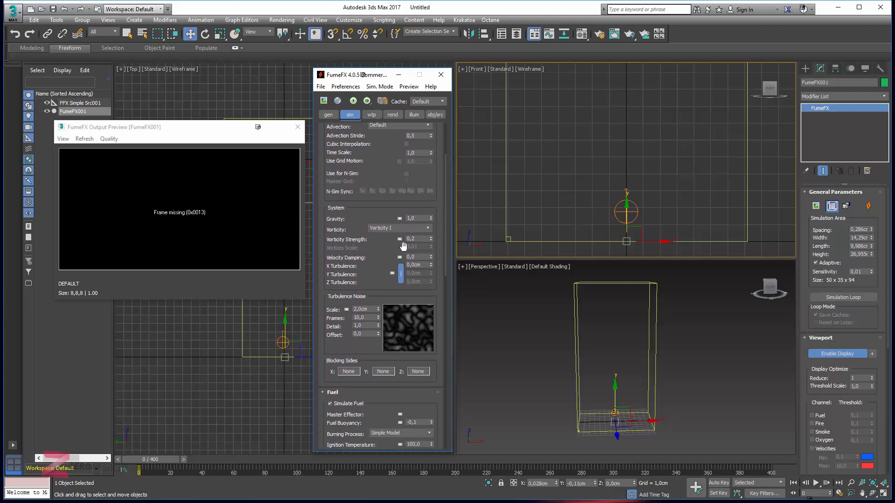
click(432, 263)
click(432, 264)
click(372, 310)
text(5)
key(Return)
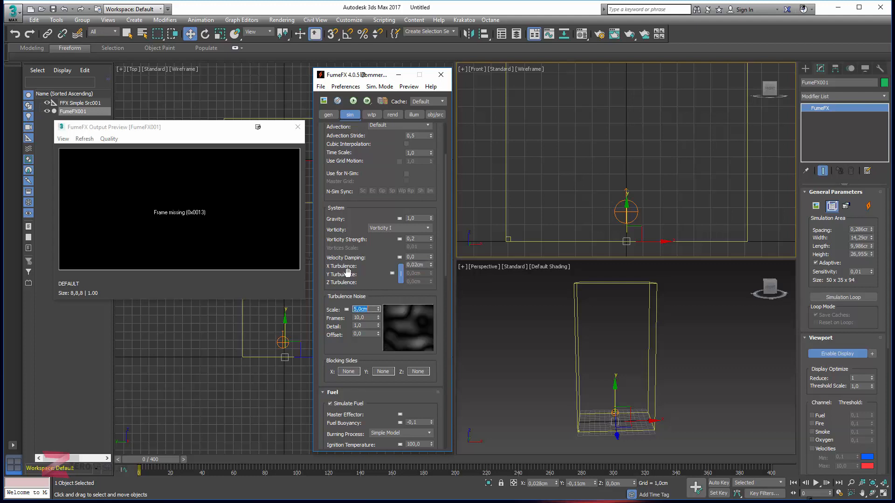
Try to continue the simulation, dismiss the message, and start the default simulation from the beginning.
click(368, 102)
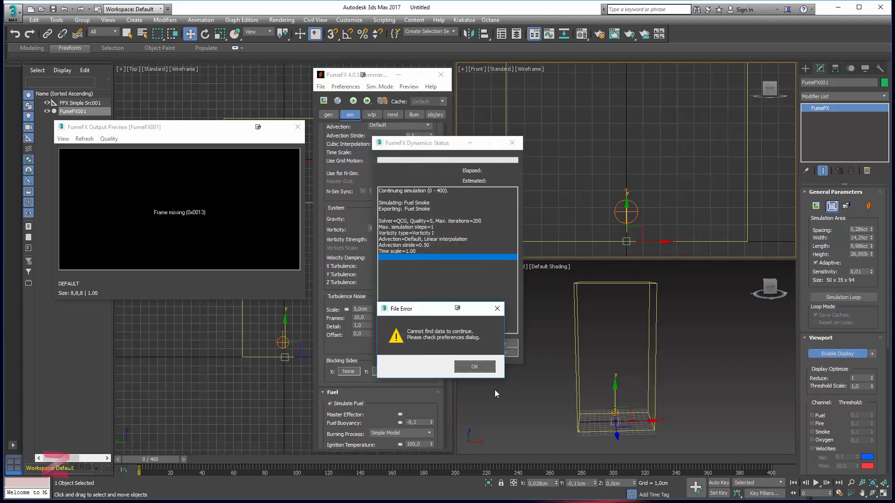
click(474, 367)
click(353, 102)
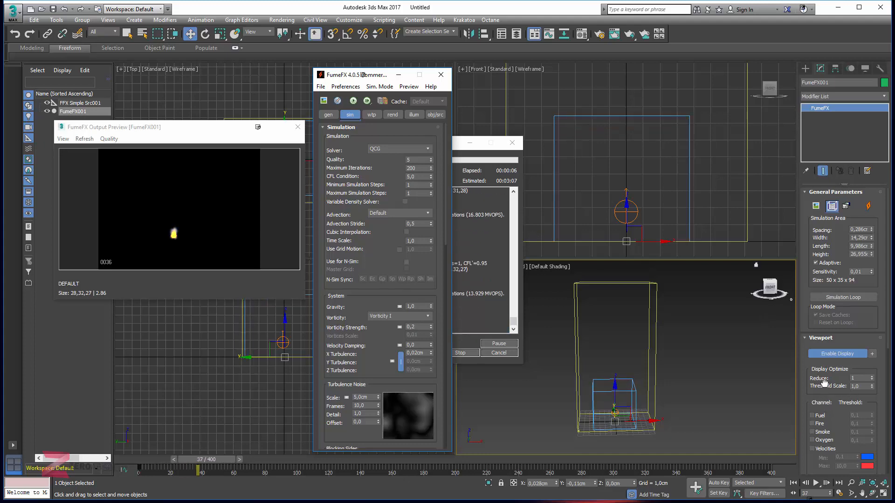
Turn on the viewport display of the container's smoke and fire channels.
scroll(816, 322, down, 5)
click(813, 326)
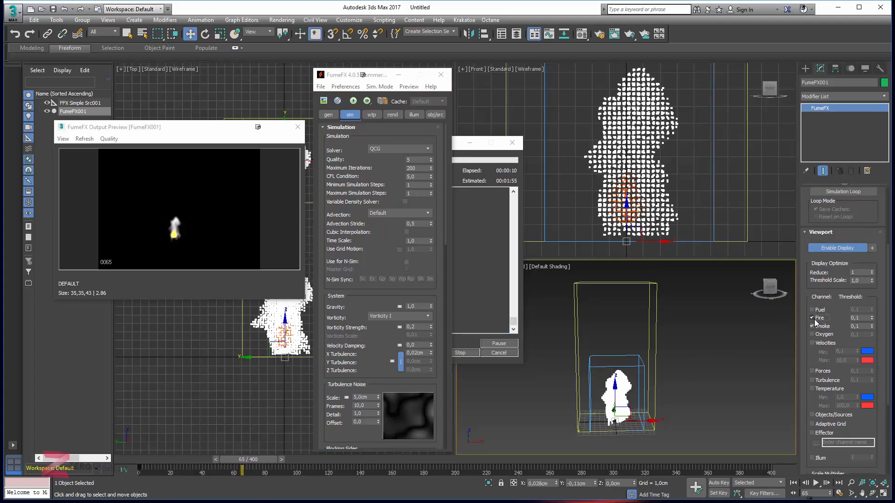
click(816, 319)
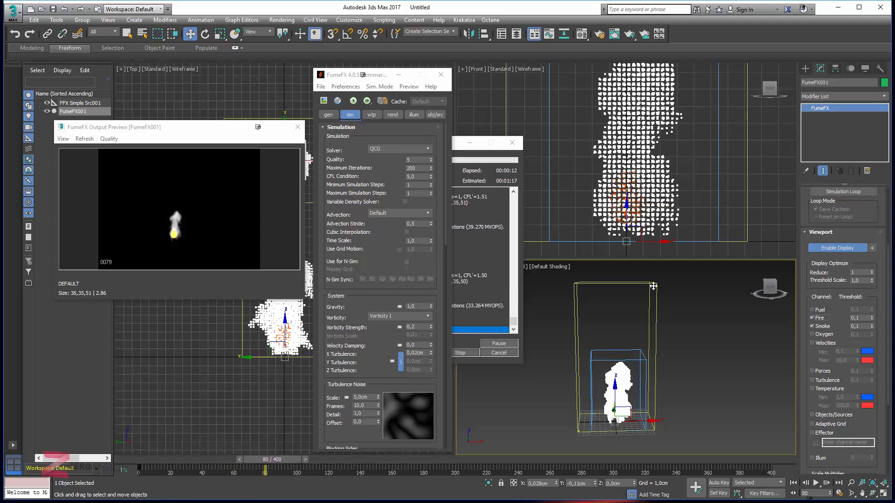
Examine the developing smoke and fire plume from several distances in the front and perspective views while the simulation runs.
scroll(617, 206, up, 5)
scroll(629, 191, down, 4)
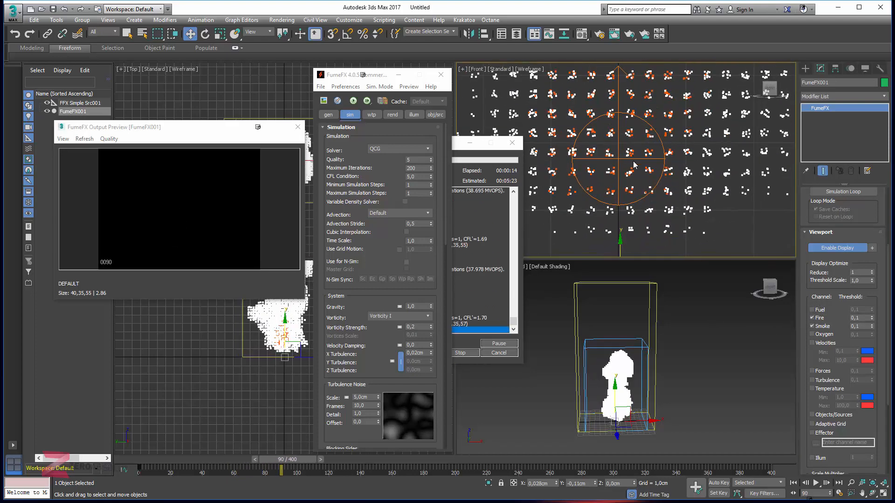
scroll(634, 184, down, 5)
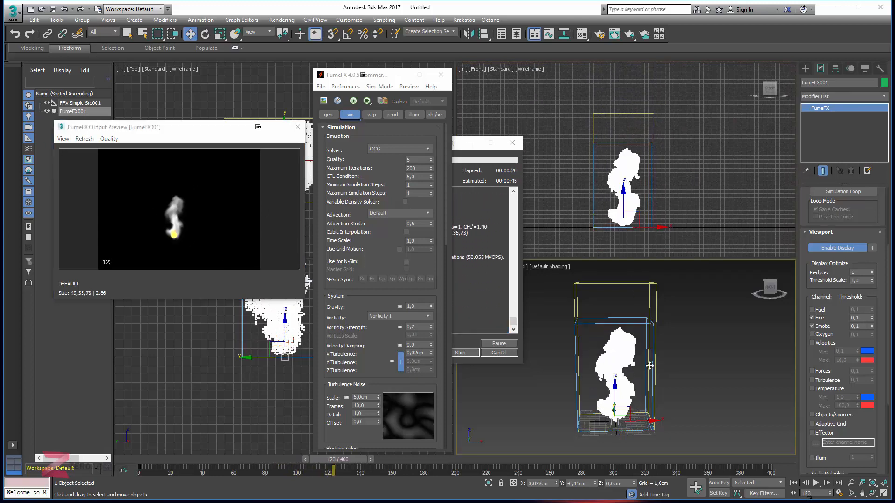
scroll(650, 366, up, 4)
mouse_move(649, 366)
alt+middle_down()
mouse_move(656, 336)
mouse_move(687, 345)
mouse_move(563, 357)
mouse_move(636, 351)
mouse_move(635, 366)
alt+middle_up()
scroll(637, 351, down, 4)
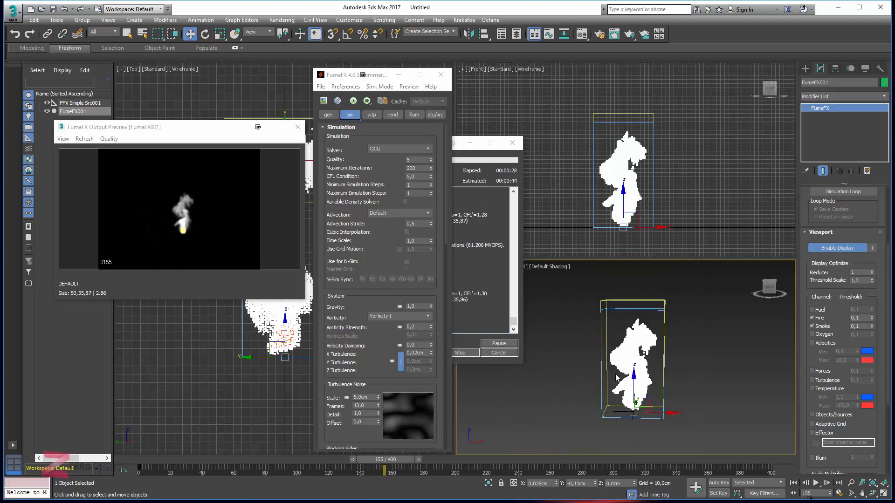
click(491, 278)
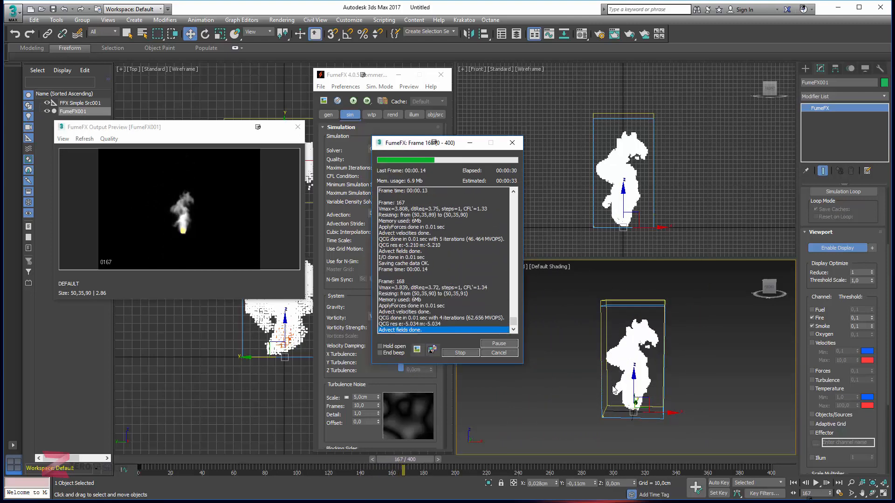
scroll(601, 420, up, 5)
scroll(641, 352, up, 5)
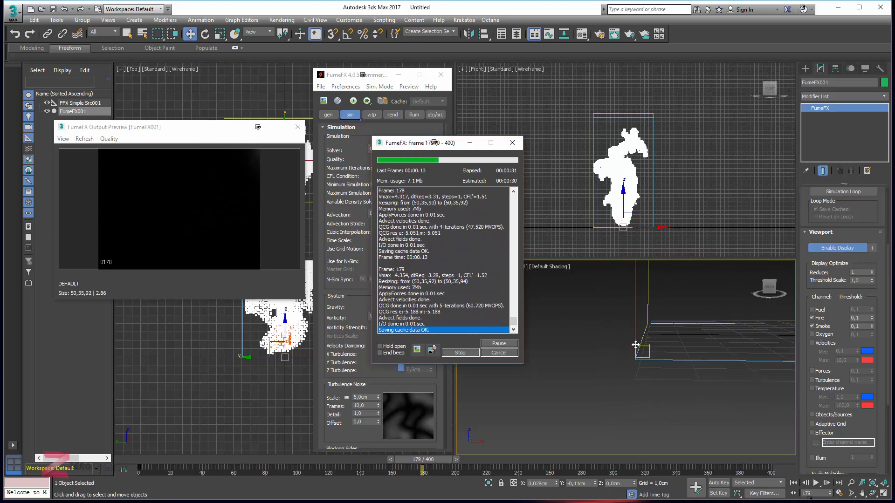
scroll(650, 350, down, 2)
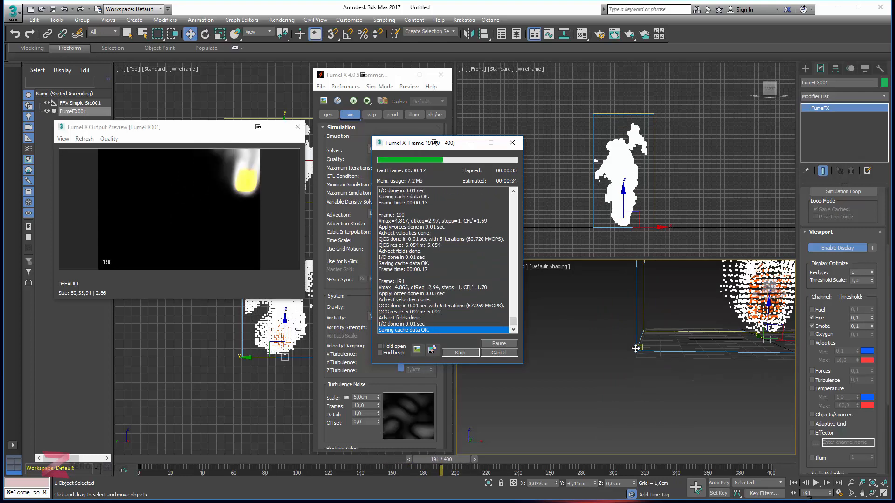
middle_drag(658, 358, 572, 422)
scroll(609, 379, down, 5)
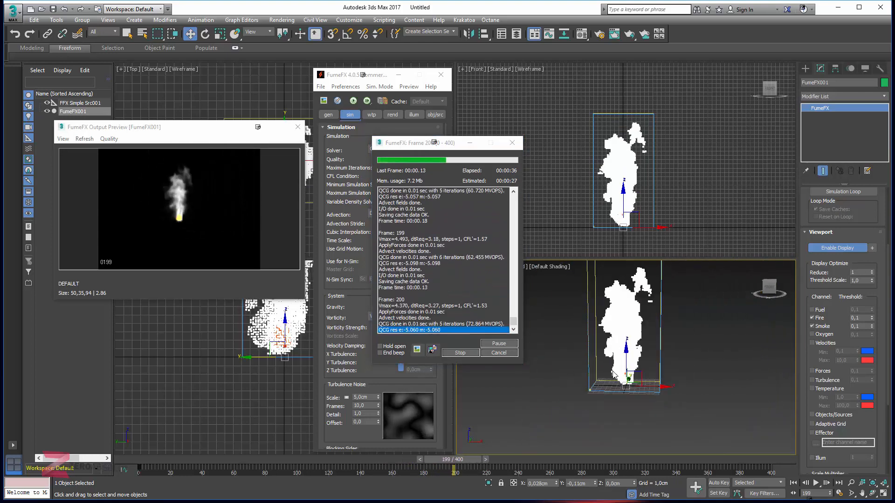
middle_drag(611, 378, 611, 412)
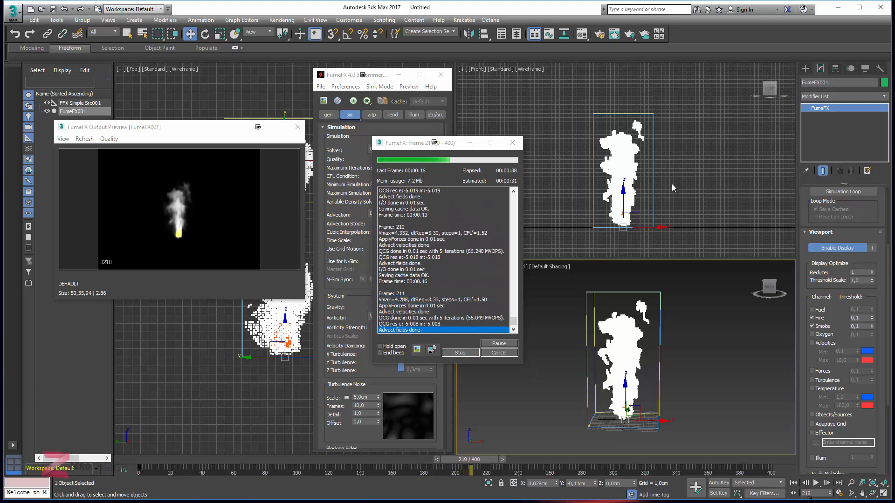
middle_click(651, 180)
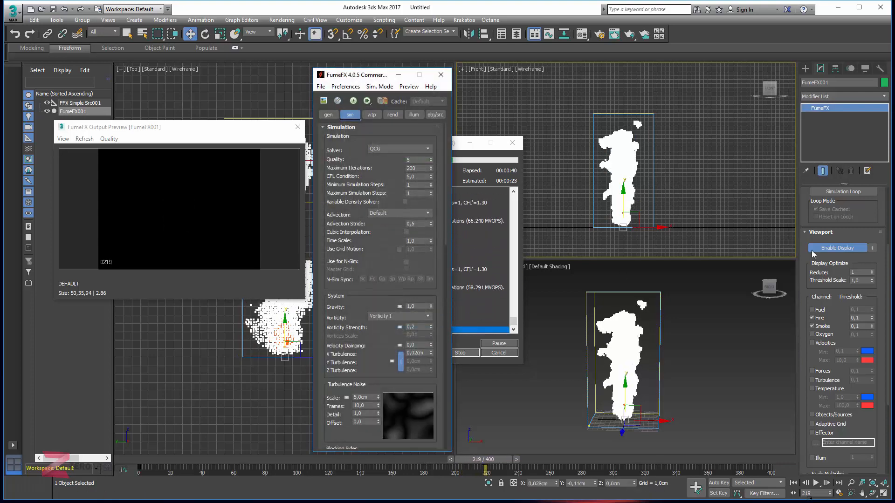
Check the grid spacing in the FumeFX container's simulation area parameters.
scroll(848, 238, up, 3)
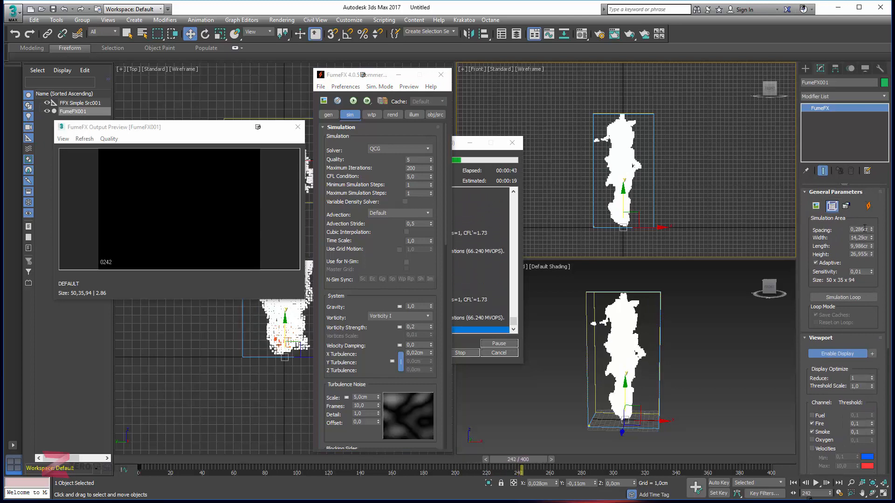
drag(867, 230, 830, 230)
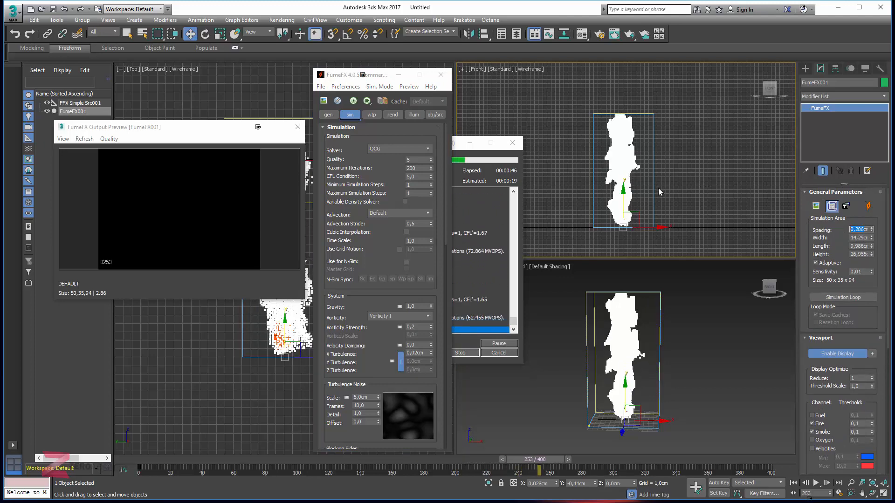
click(632, 308)
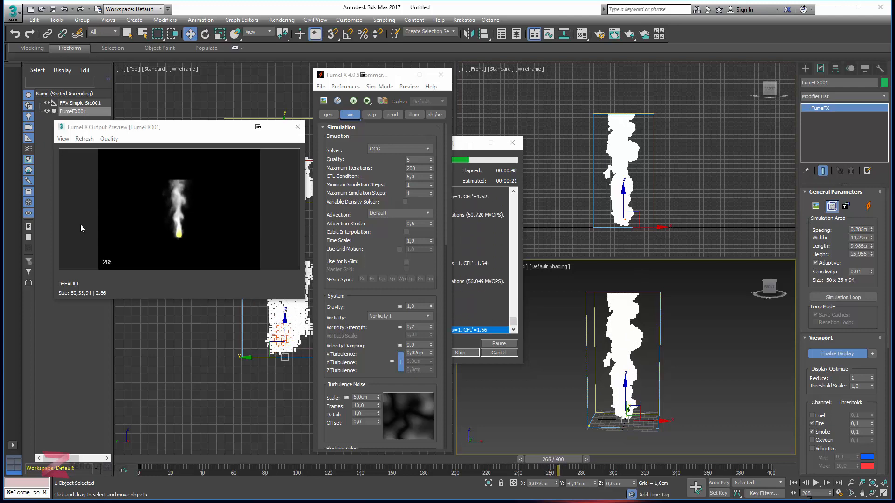
Inspect the plume up close in the perspective view and in a temporarily enlarged output preview.
scroll(635, 376, up, 5)
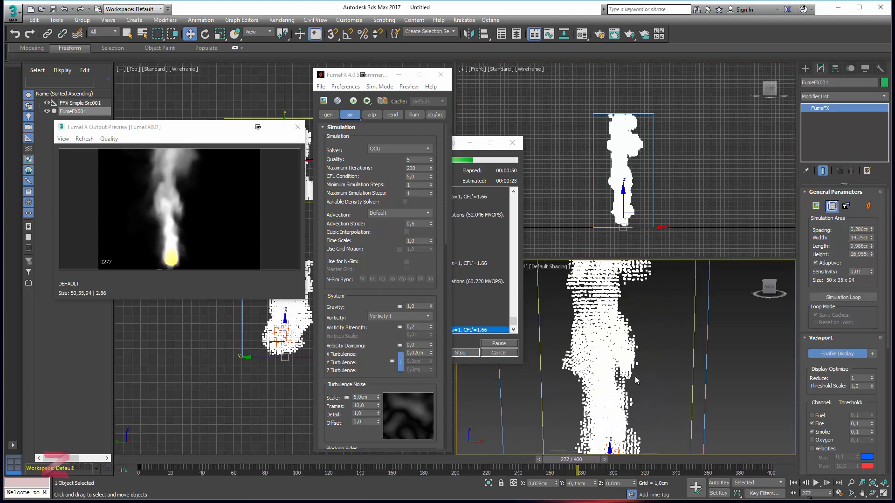
scroll(635, 376, down, 5)
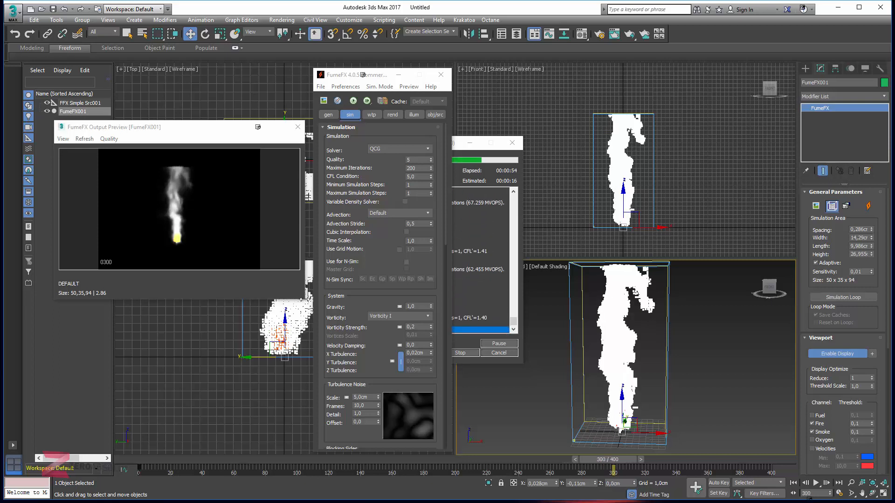
drag(305, 301, 403, 442)
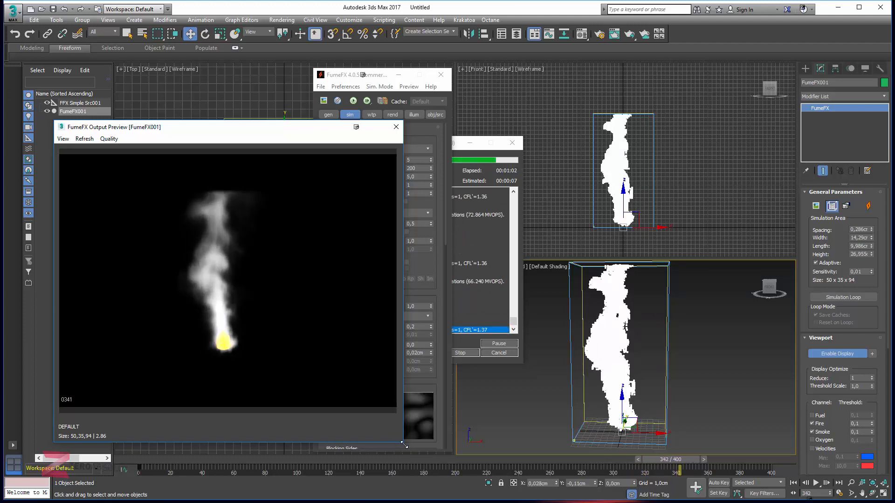
drag(402, 441, 319, 328)
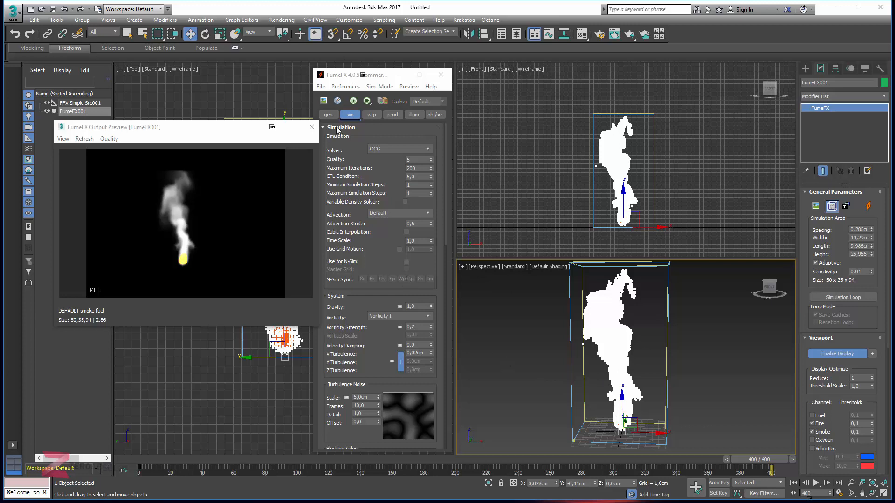
Review the simulation's default OpenVDB output path in the general output settings.
click(328, 114)
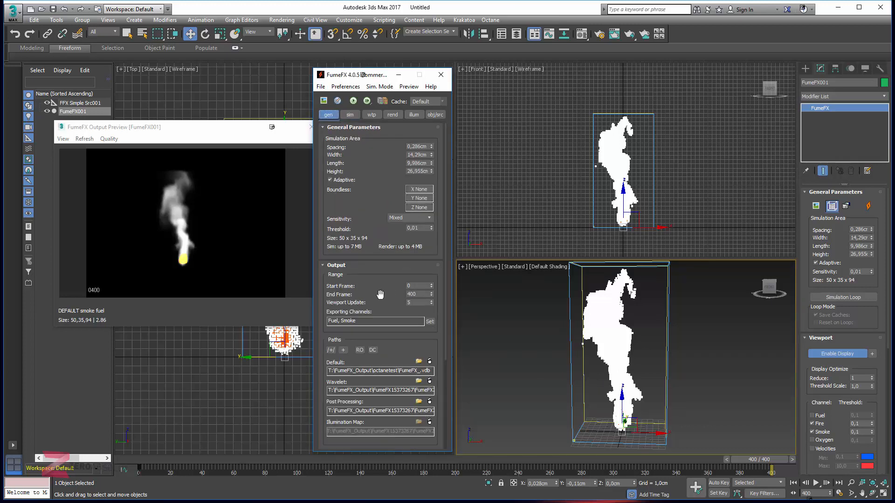
scroll(393, 294, down, 3)
drag(391, 256, 440, 256)
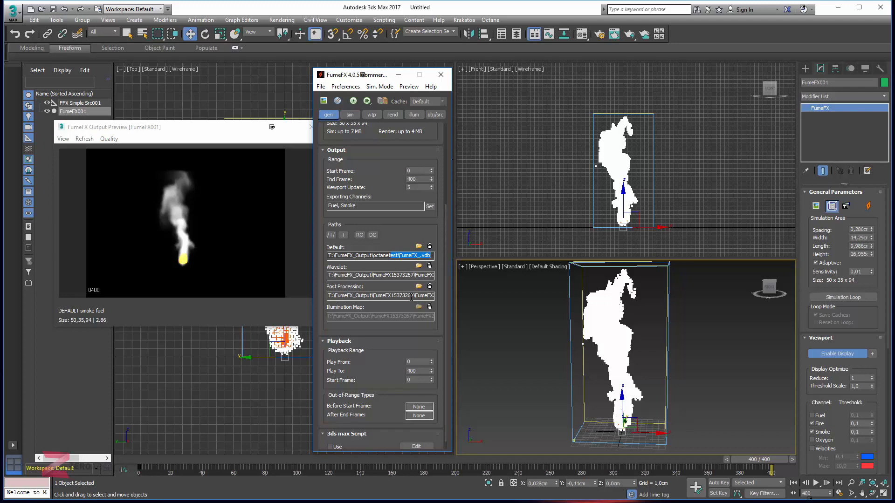
Deselect the FumeFX container and place an Octane Volume object inside it in the top view, near the simple source.
click(576, 184)
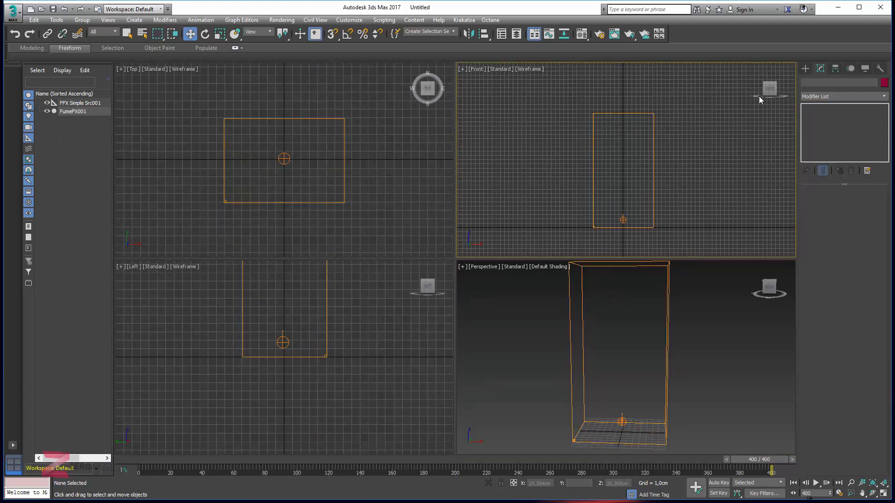
click(807, 69)
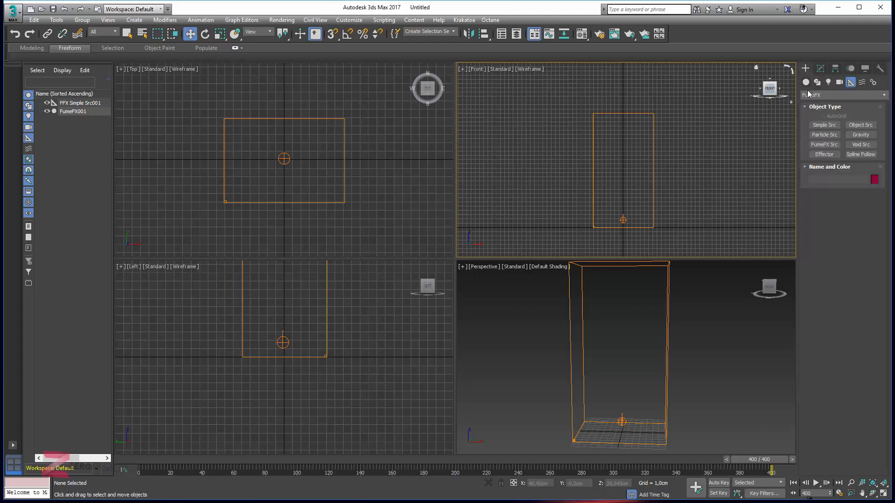
click(808, 95)
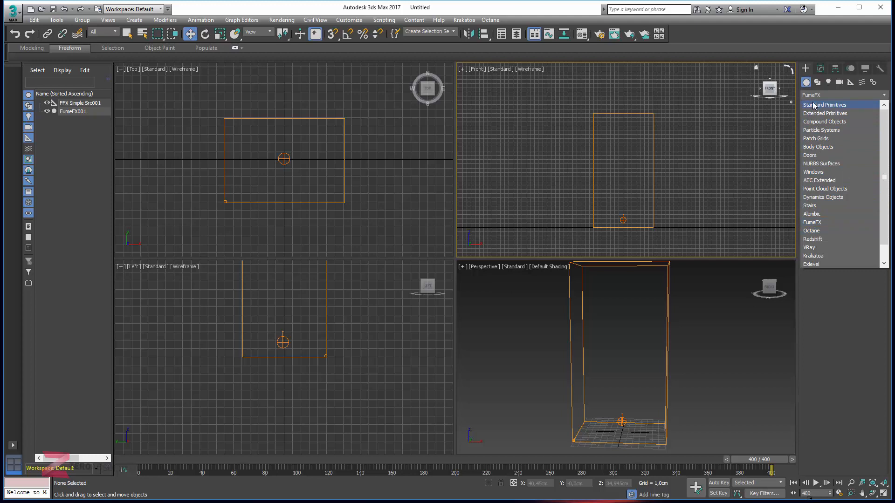
click(815, 223)
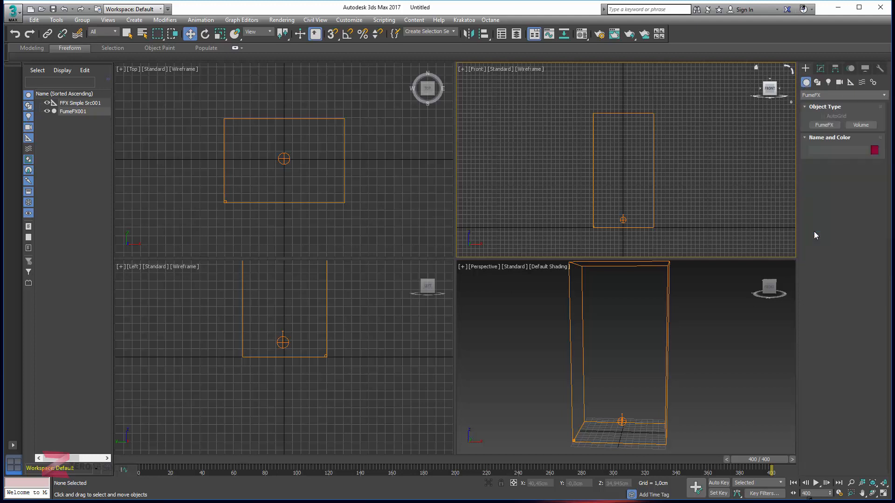
click(857, 125)
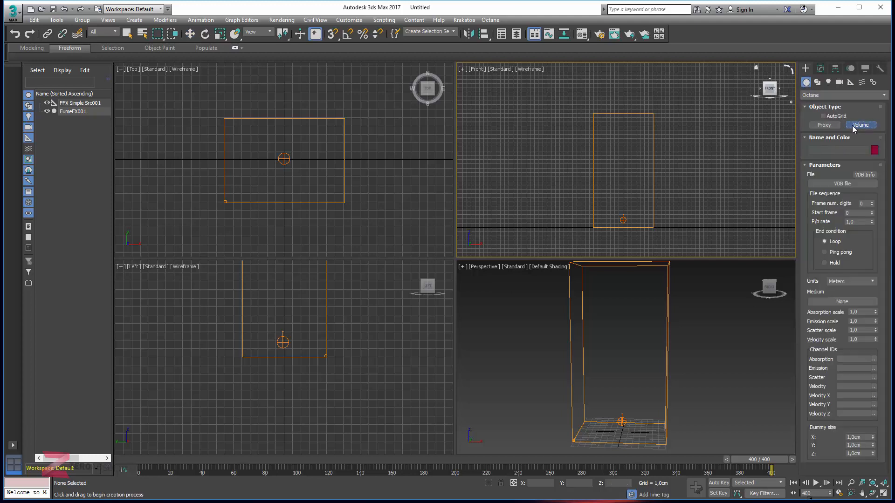
click(267, 144)
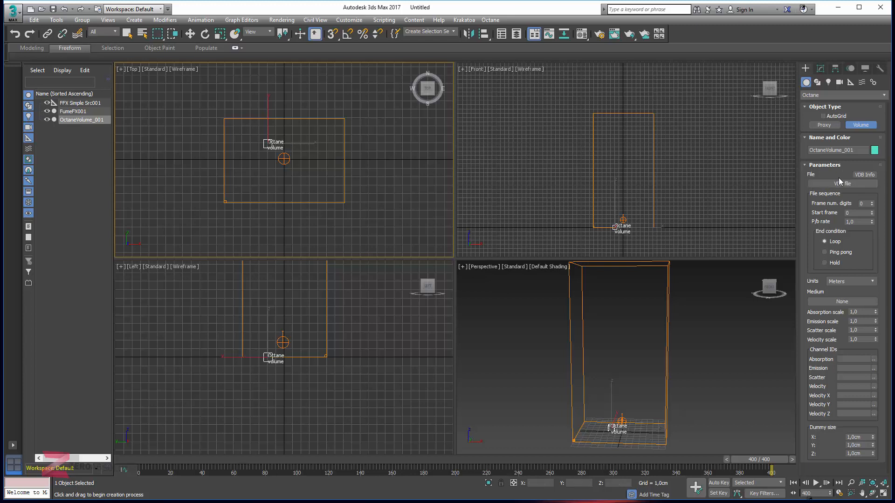
Load FumeFX_0000.vdb from the T:\FumeFX_Output\octanetest folder as the Octane volume's VDB file.
click(821, 69)
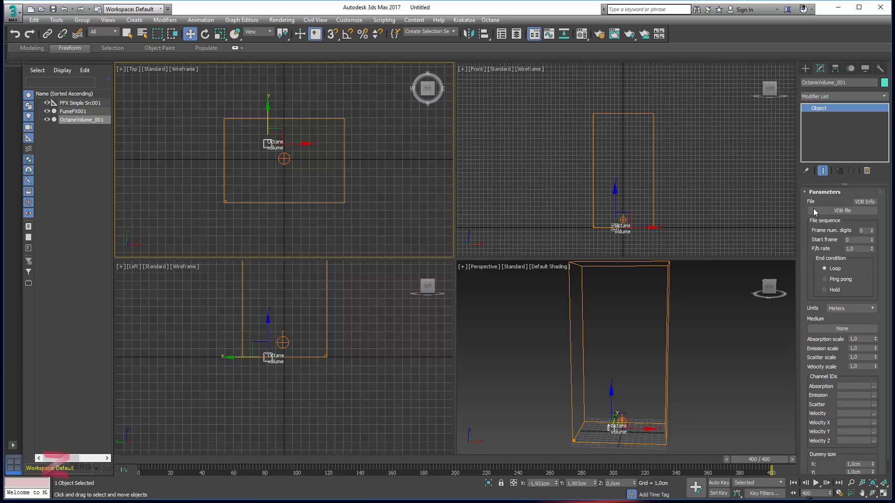
click(846, 211)
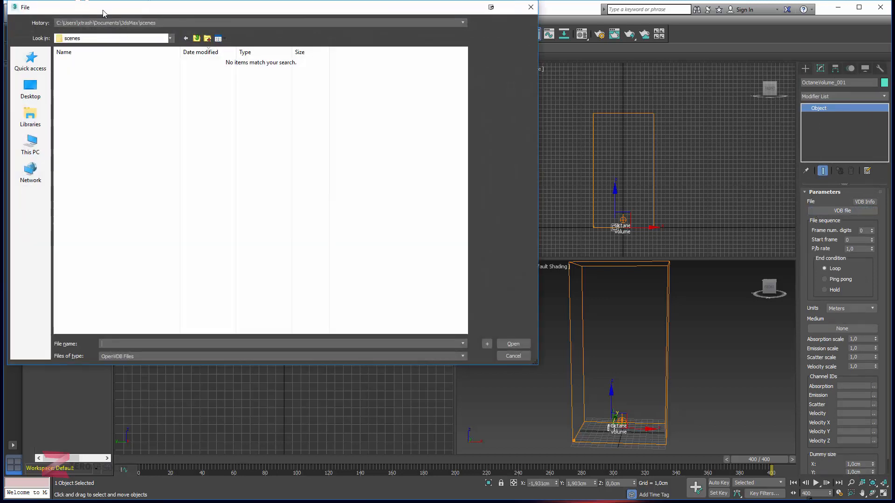
click(104, 22)
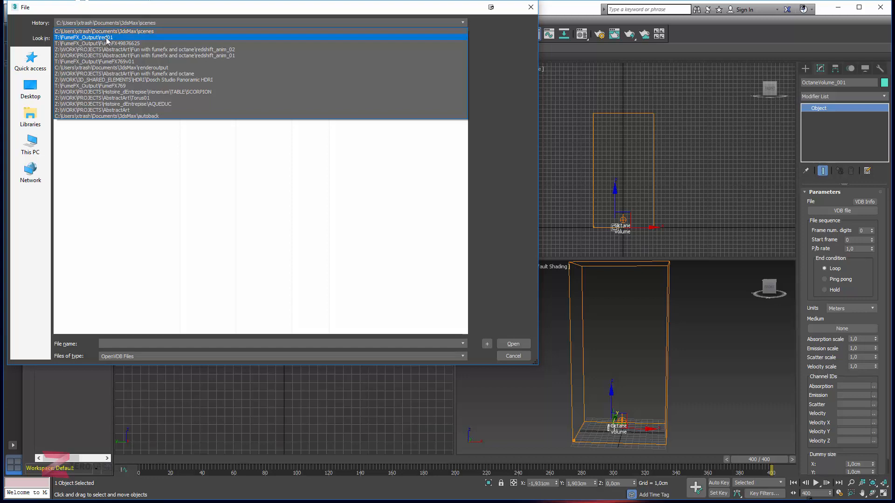
click(107, 37)
click(199, 39)
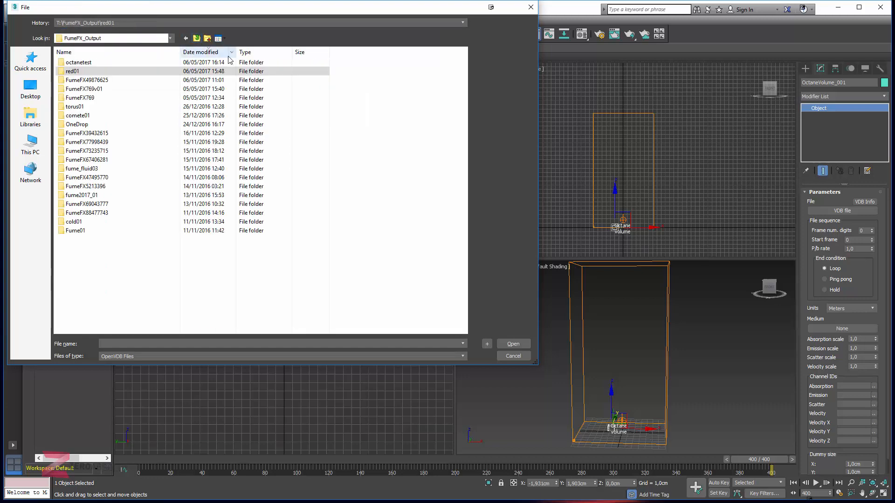
double_click(73, 63)
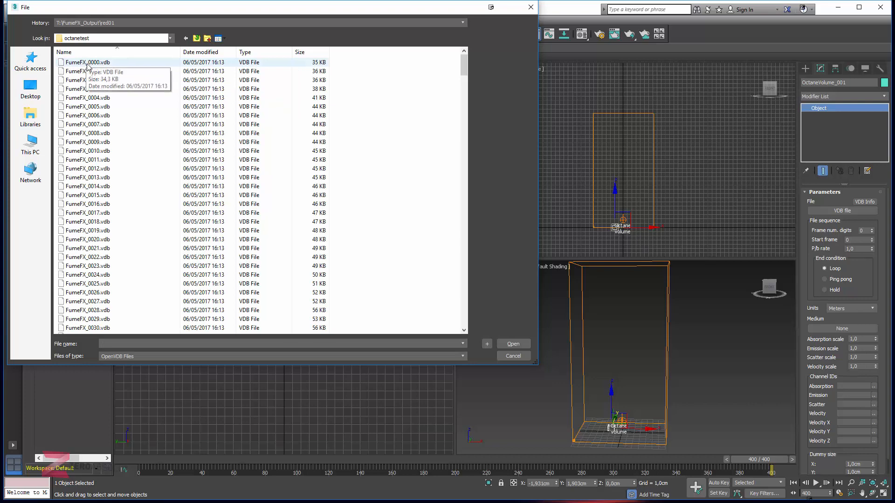
double_click(89, 62)
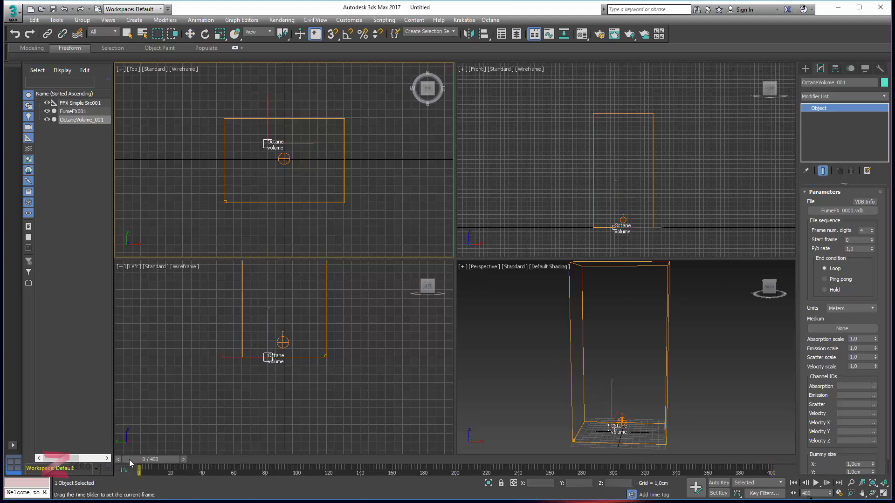
Move the timeline to frame 21, activate the perspective view, and open the render setup sized to fit on screen.
drag(130, 460, 171, 460)
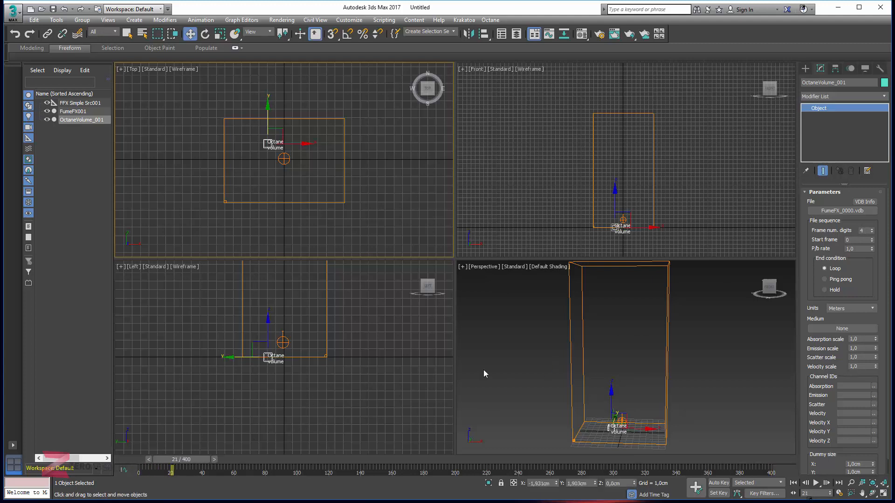
right_click(494, 354)
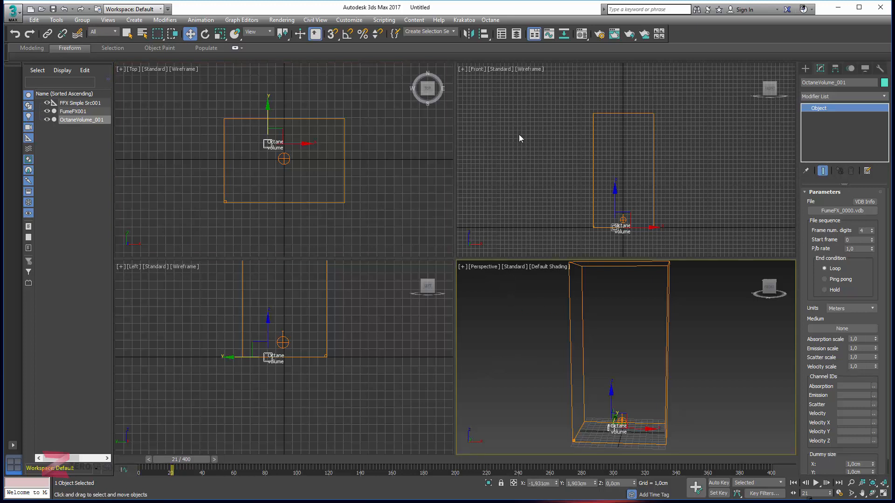
click(600, 38)
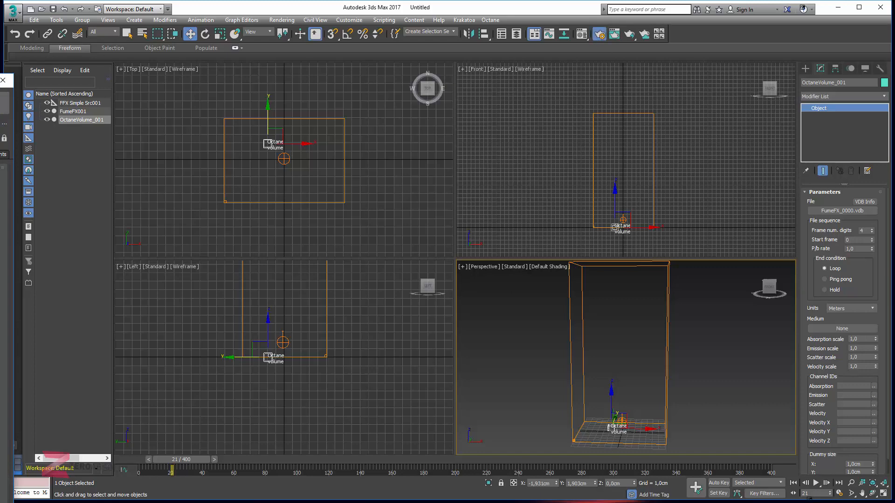
drag(8, 80, 134, 19)
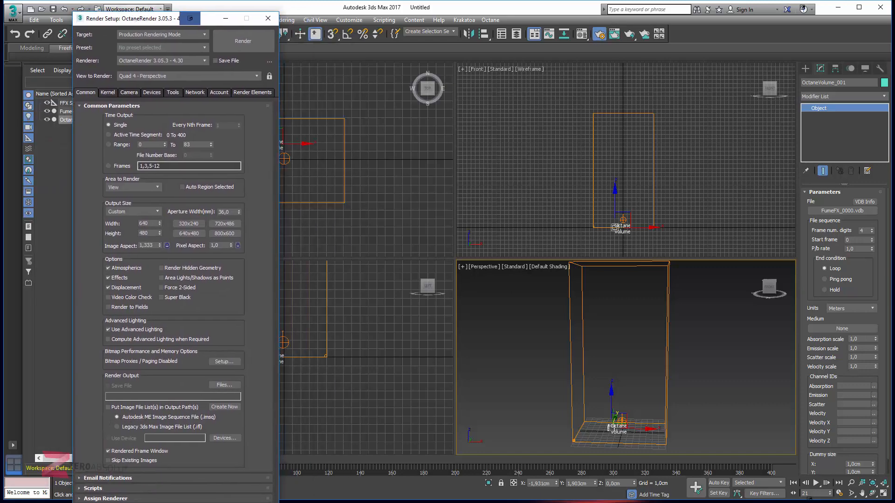
drag(169, 502, 169, 435)
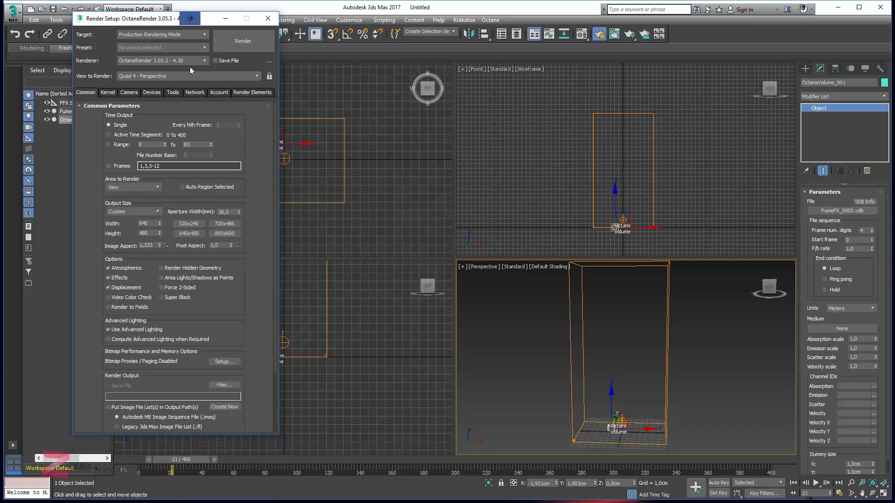
Show the Octane kernel settings and choose OctaneRender 3.05.3 - 4.30 as the renderer.
click(107, 93)
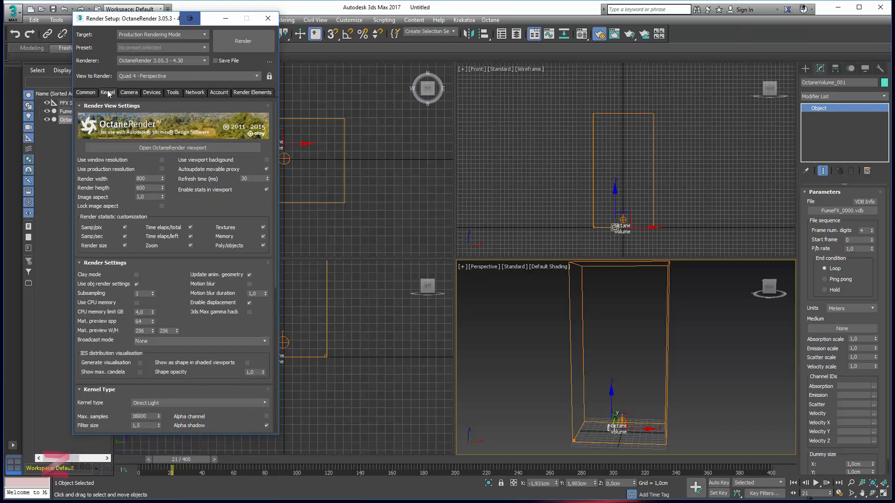
click(145, 60)
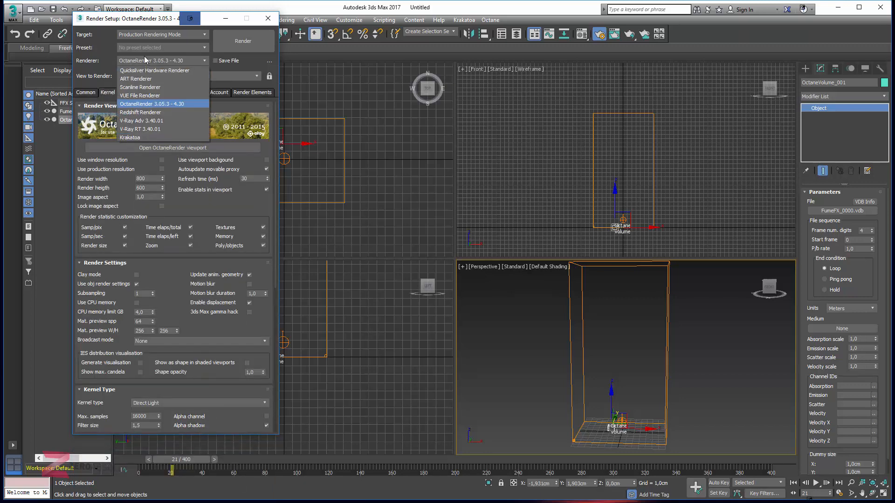
click(146, 60)
click(149, 37)
click(148, 36)
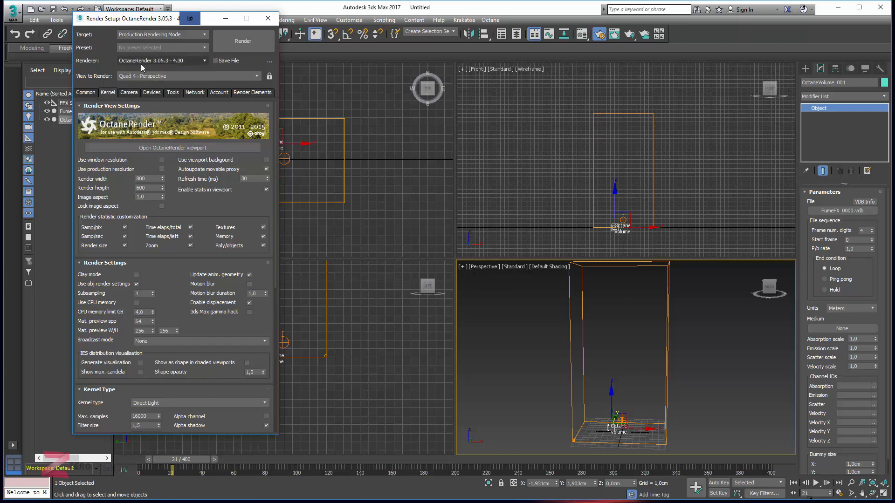
click(143, 60)
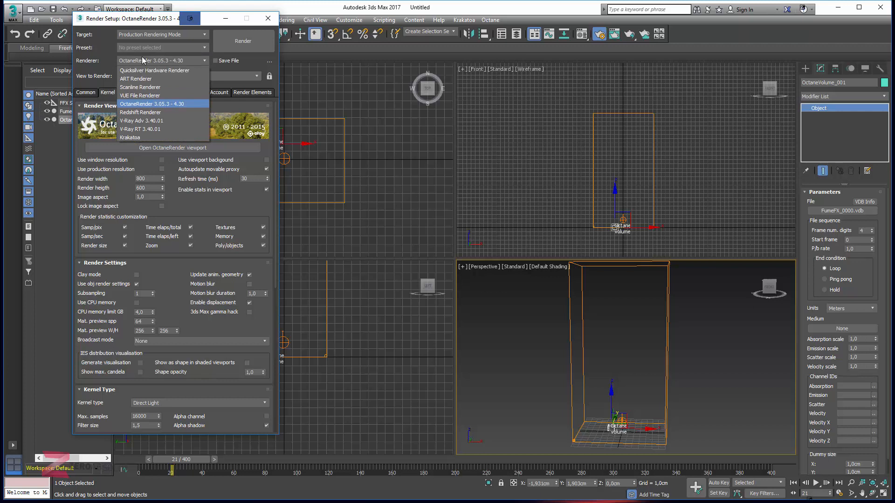
click(166, 106)
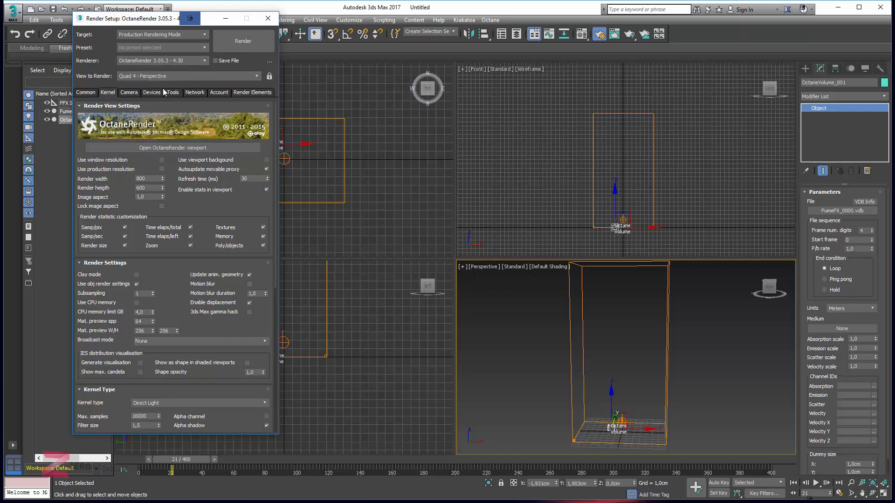
Set the Octane render width and height to 800, and open the OctaneRender viewport beside the render setup.
double_click(142, 178)
text(800)
key(Tab)
text(800)
key(Return)
click(178, 149)
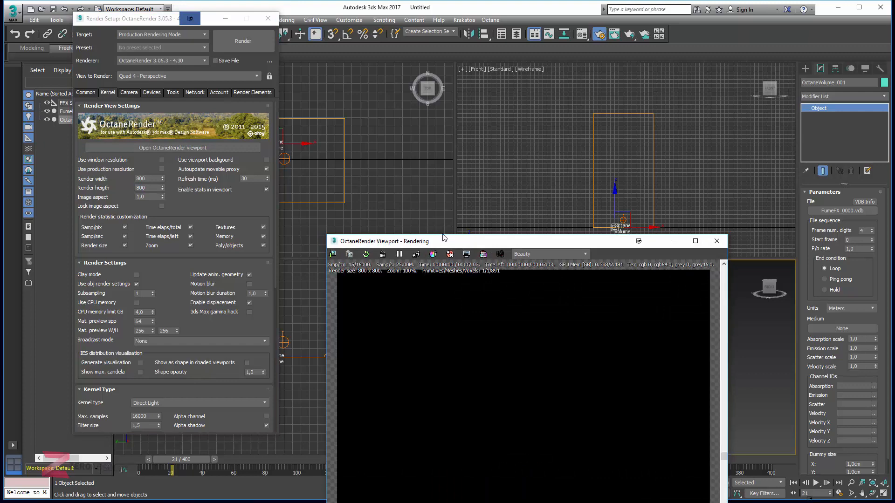
drag(444, 243, 360, 41)
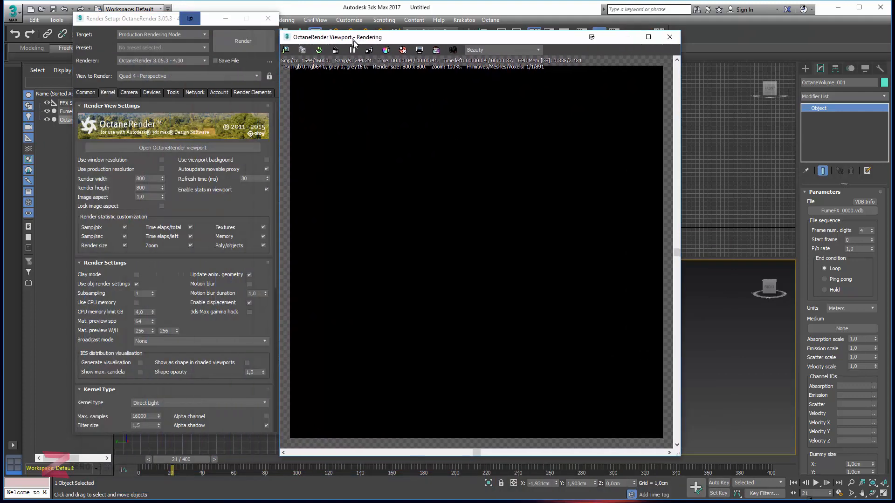
Set the kernel type to Path Tracing with 240 max samples and a filter size of 1.2.
scroll(149, 384, down, 5)
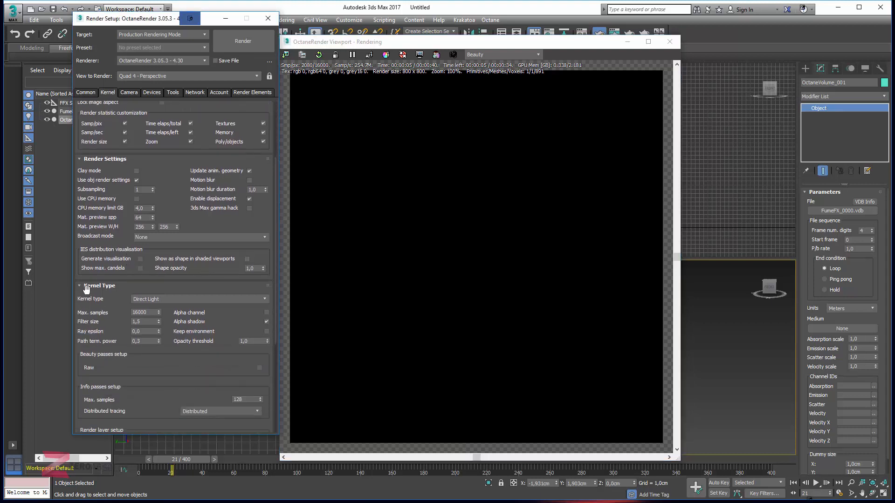
click(162, 300)
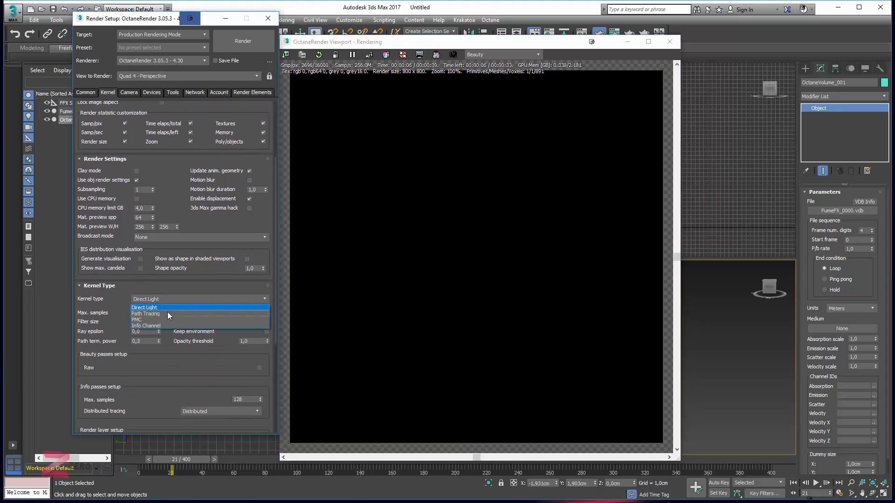
click(167, 314)
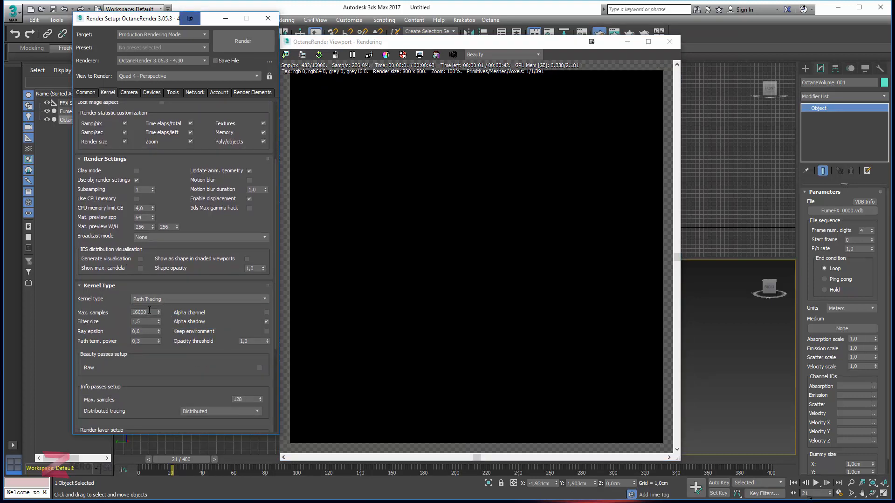
double_click(149, 311)
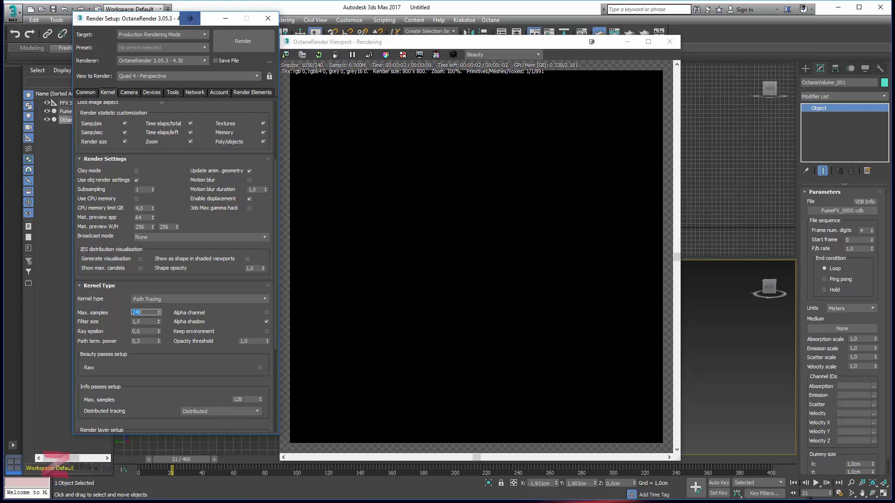
click(146, 321)
key(Return)
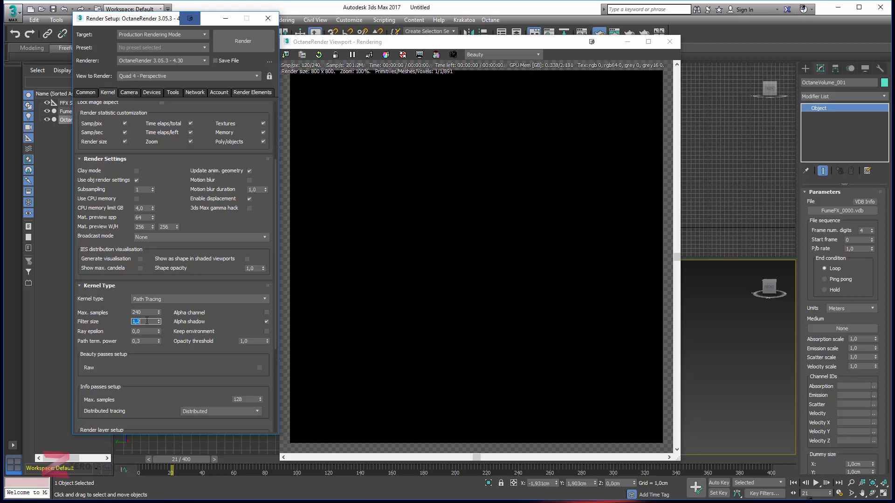
click(98, 307)
Copy the Octane render to a separate image window, inspect its alpha channel, and close both render windows.
click(302, 56)
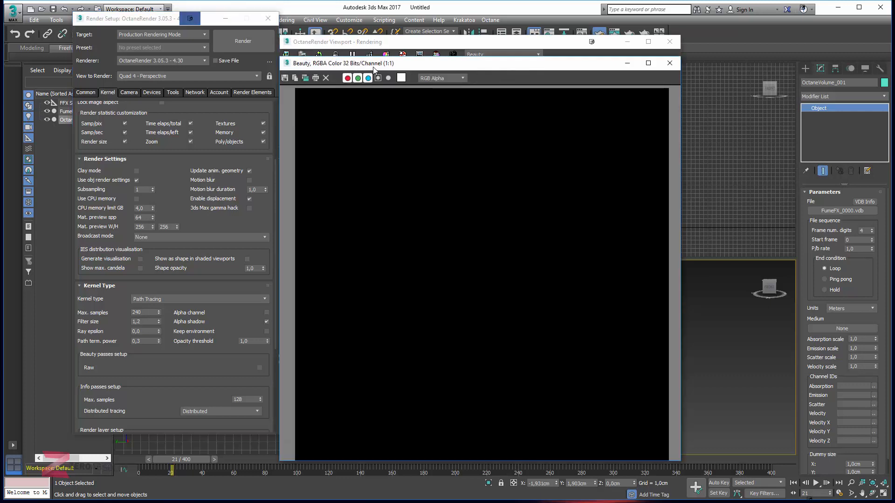
click(378, 78)
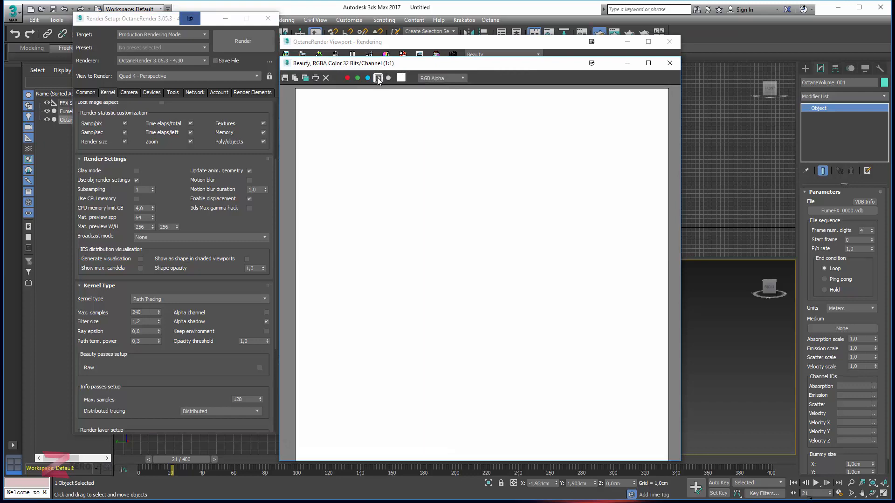
click(378, 78)
click(669, 63)
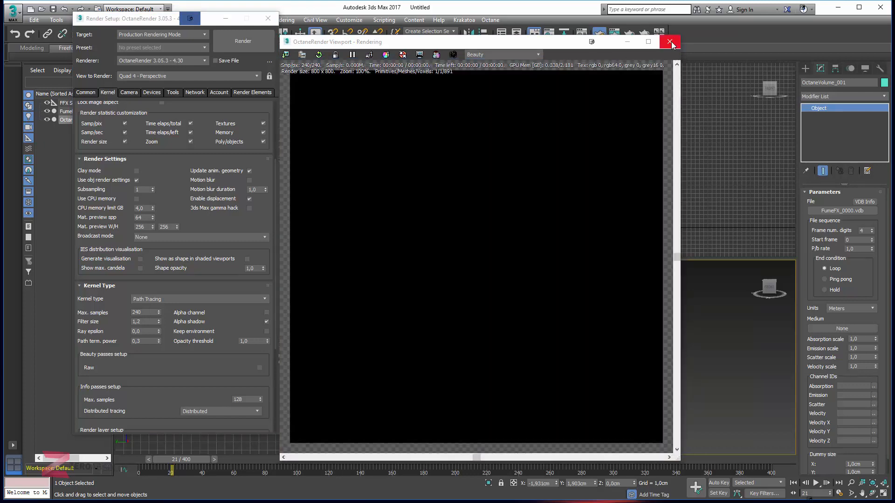
click(670, 42)
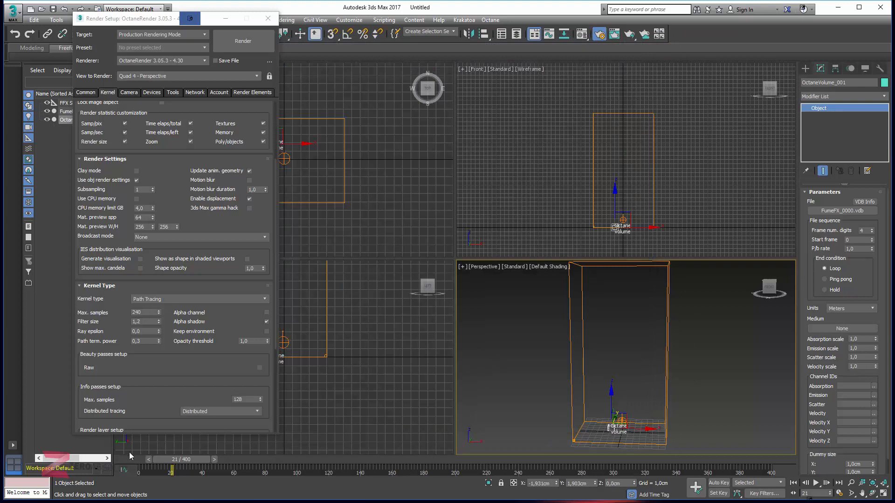
Go to frame 35 and move the Octane volume to the FumeFX container's upper-left corner in the top view.
drag(159, 461, 257, 464)
mouse_move(195, 463)
mouse_down()
mouse_move(217, 463)
mouse_move(94, 462)
mouse_move(154, 463)
mouse_move(201, 438)
mouse_move(133, 461)
mouse_move(240, 461)
mouse_move(186, 462)
mouse_up()
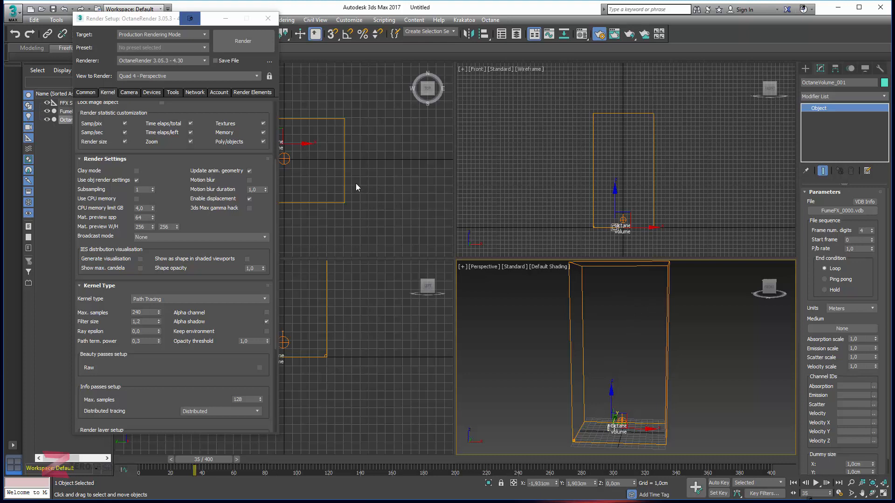
middle_drag(356, 184, 426, 207)
scroll(341, 181, up, 3)
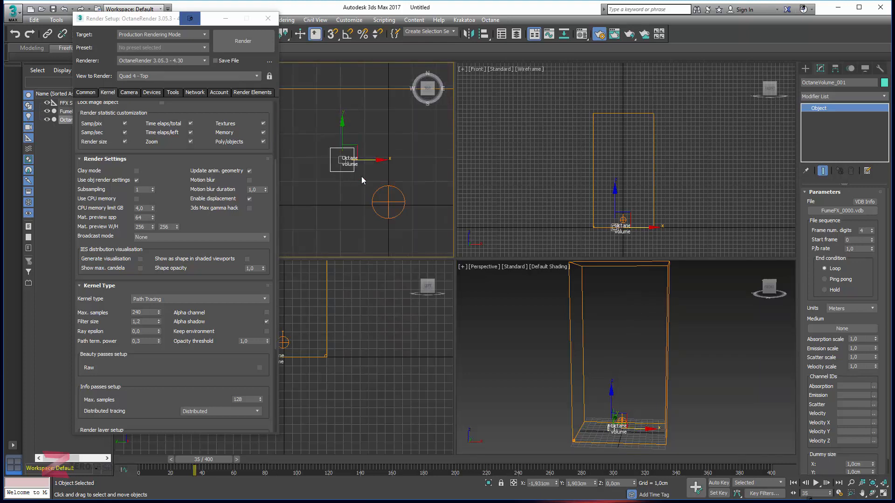
middle_drag(364, 200, 470, 216)
scroll(346, 192, down, 2)
middle_drag(343, 190, 336, 193)
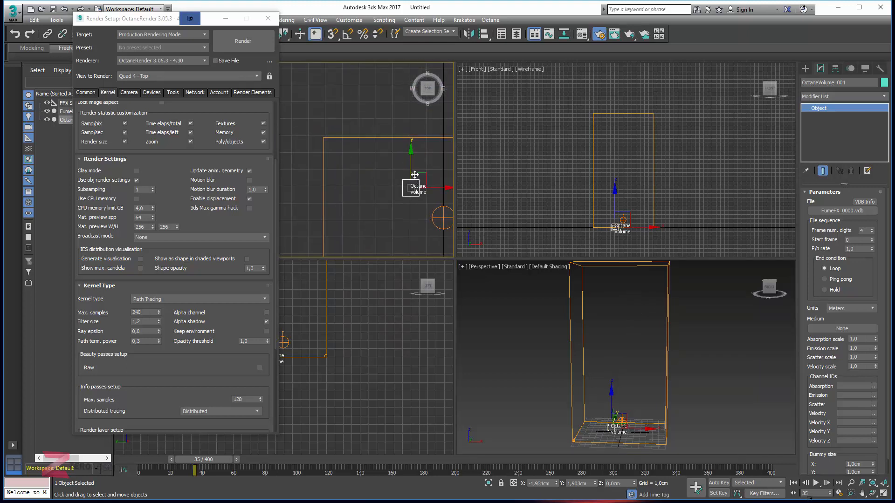
drag(414, 175, 342, 138)
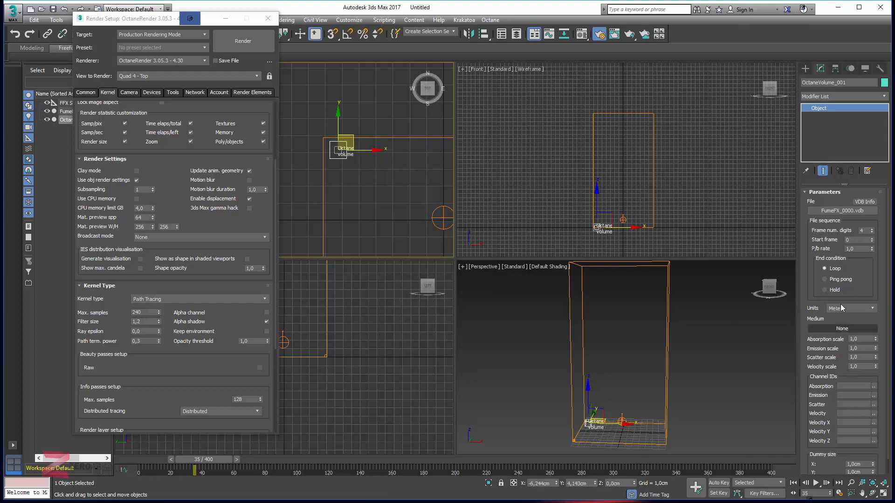
Assign an Octane Scattering map as the Octane volume's medium.
click(829, 331)
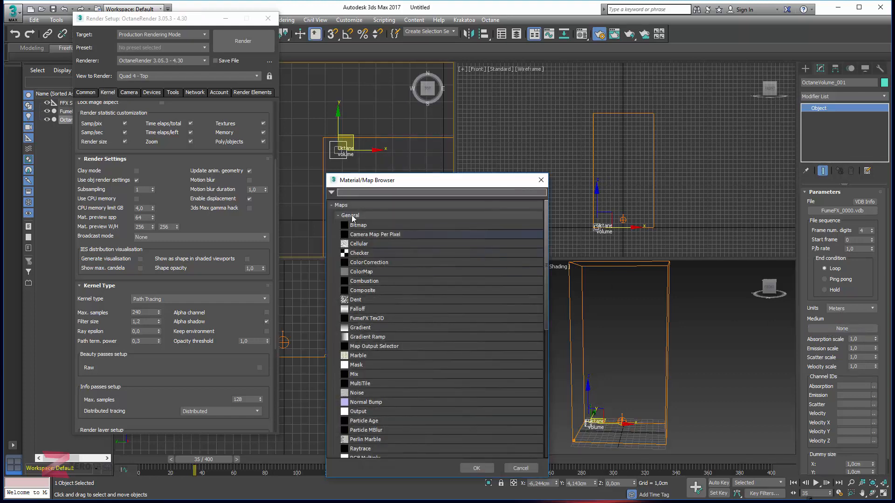
click(354, 215)
click(362, 291)
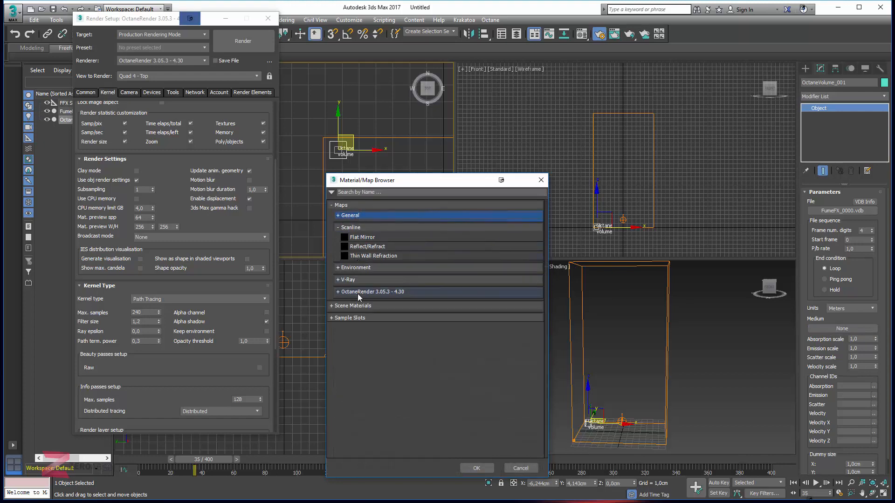
scroll(388, 300, down, 9)
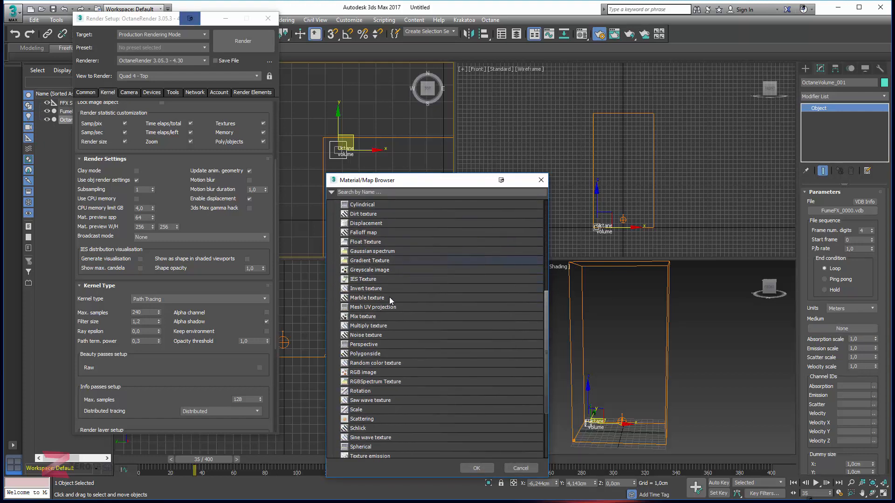
scroll(388, 300, down, 2)
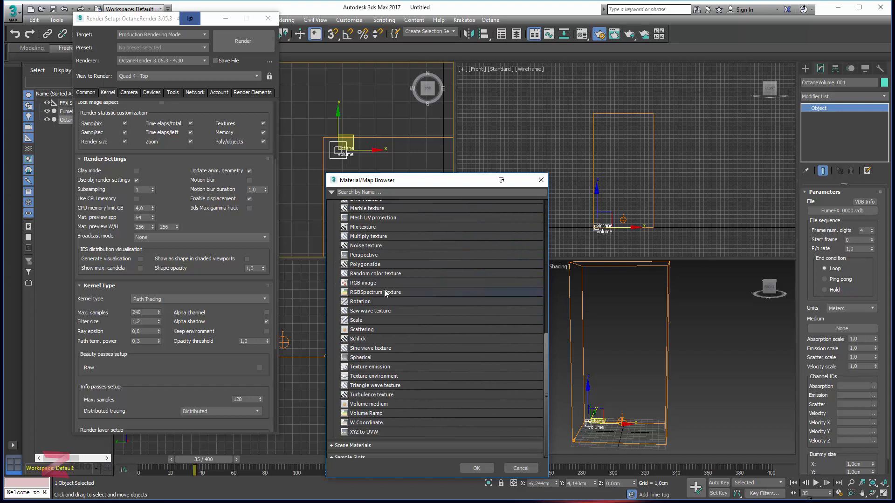
click(367, 331)
click(367, 406)
double_click(358, 330)
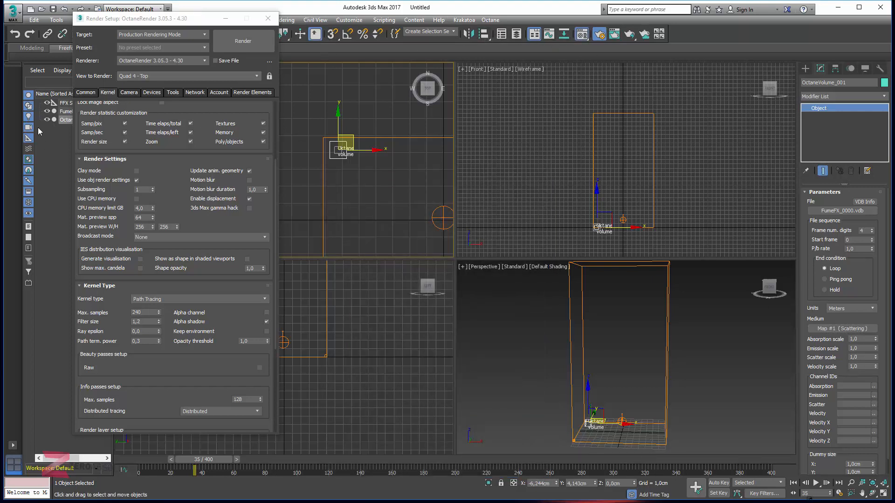
Open the compact Material Editor and place the volume's Scattering medium in the first sample slot as an instance.
drag(0, 47, 108, 28)
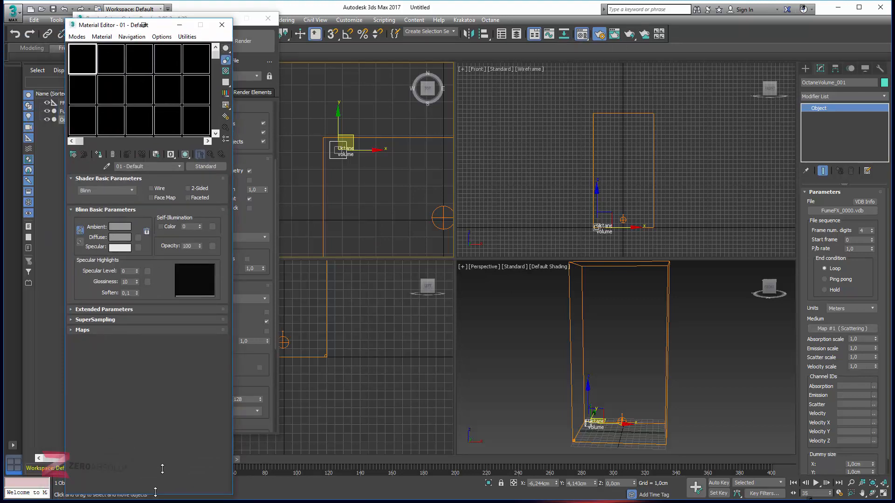
click(76, 37)
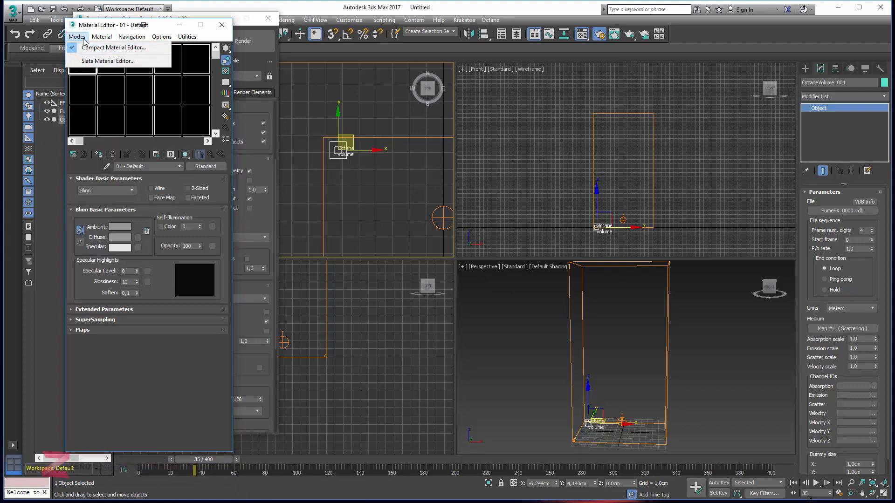
click(87, 48)
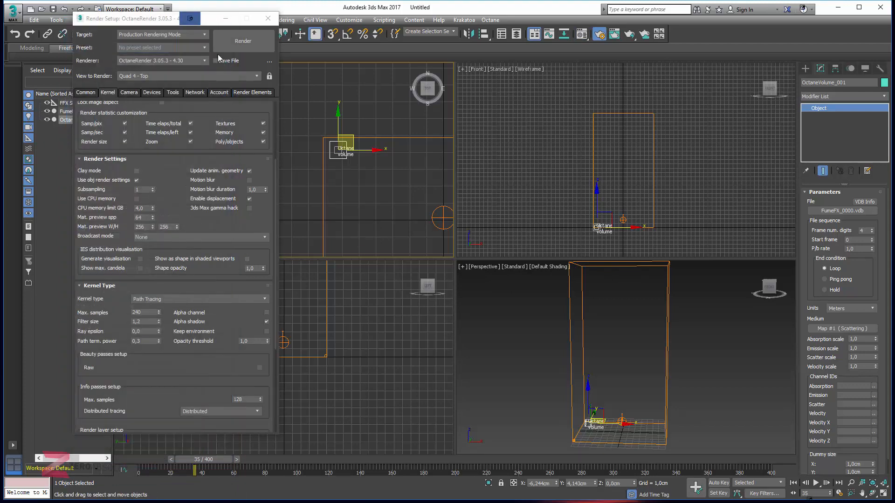
click(581, 34)
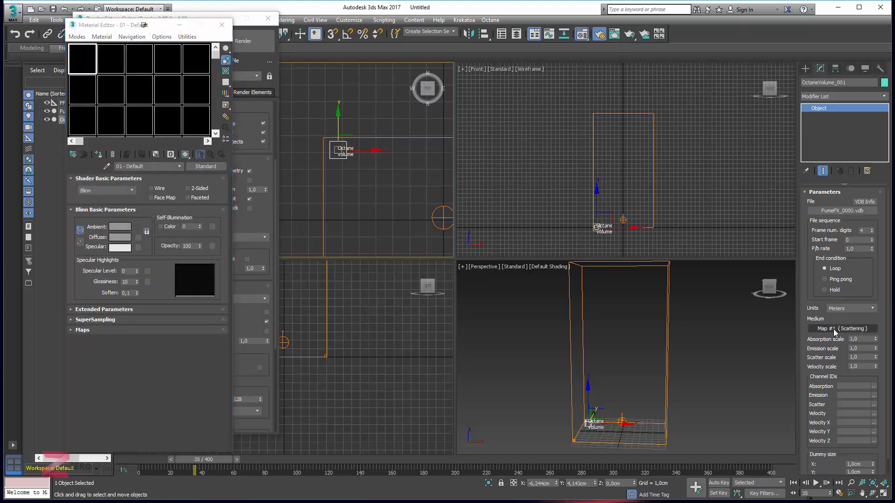
drag(834, 332, 82, 56)
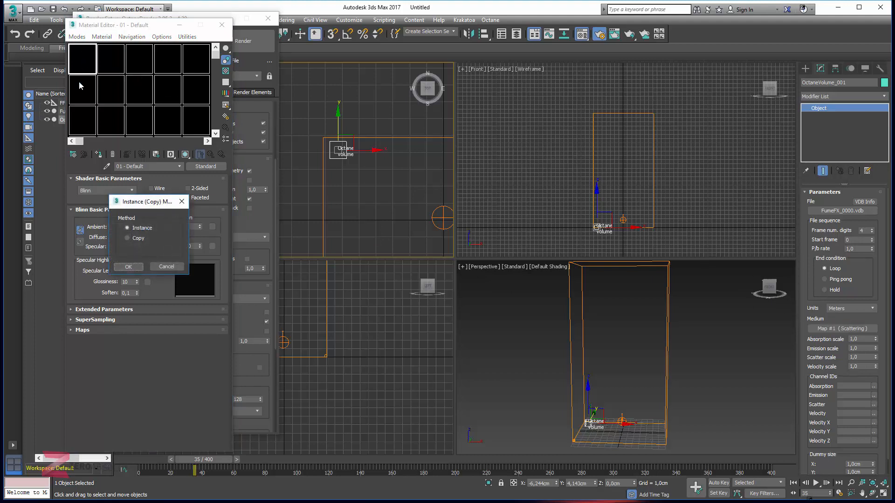
click(128, 266)
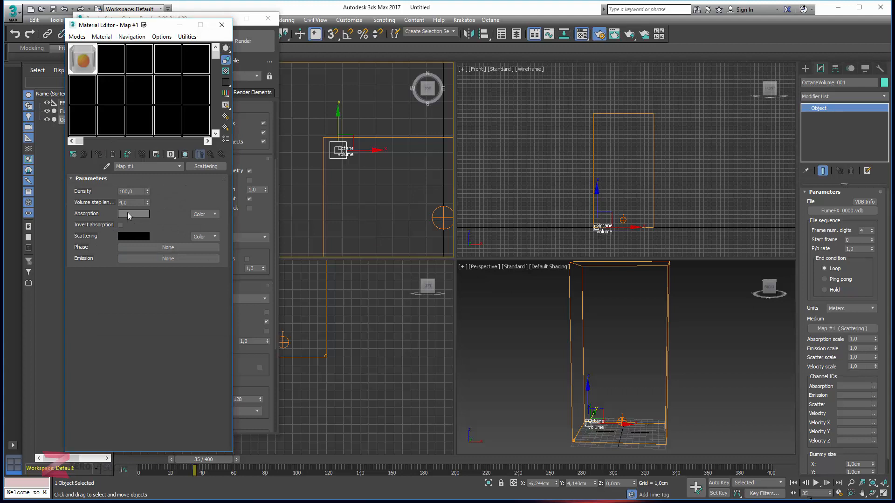
Set the Scattering map's absorption colour to dark grey and its scattering colour to light grey, and activate the perspective view.
click(127, 213)
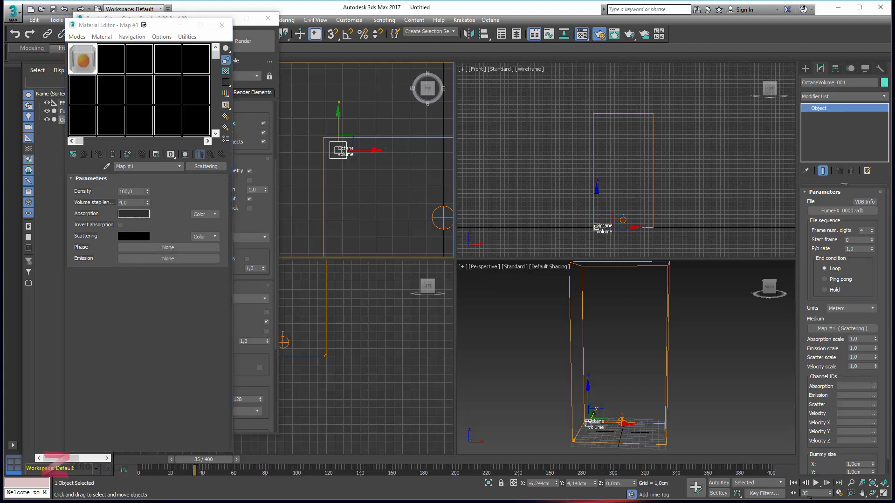
click(132, 38)
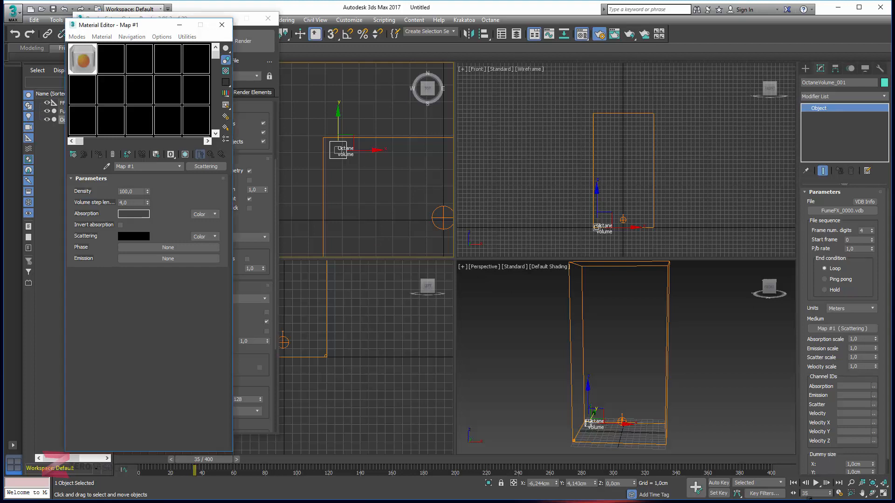
click(132, 236)
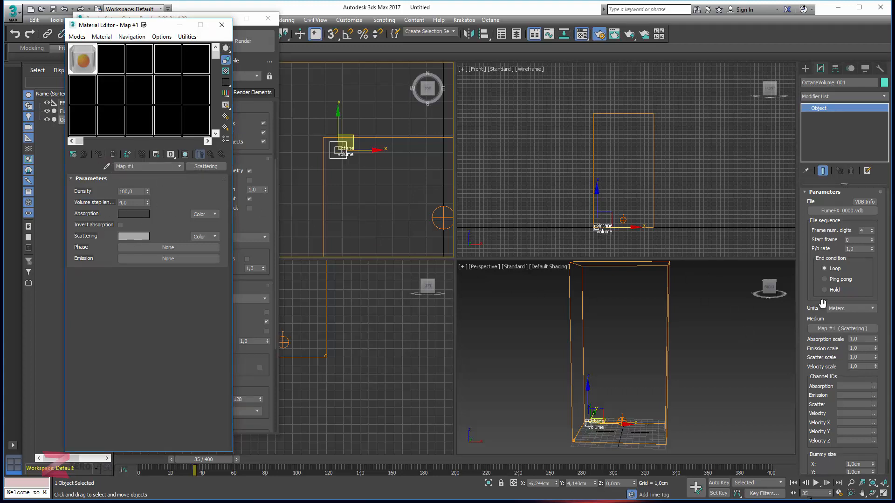
right_click(637, 366)
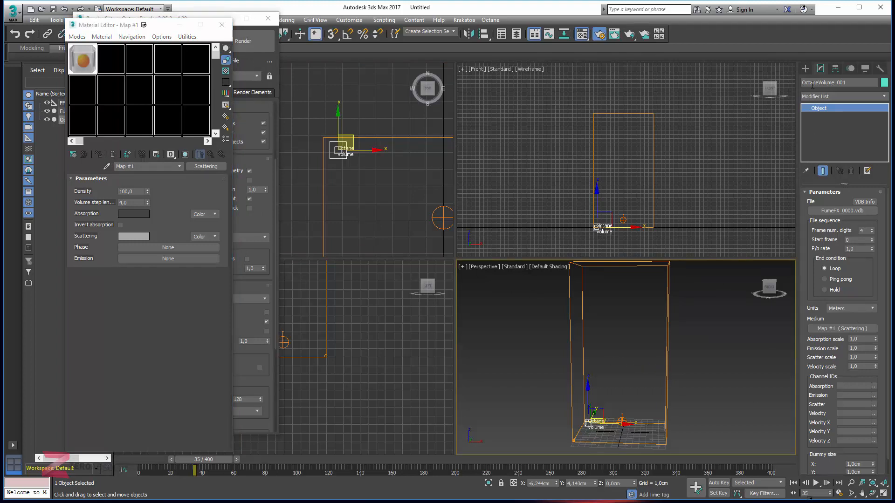
Create an Octane DayLight in the front view, beside the FumeFX container and aimed at its base.
click(806, 69)
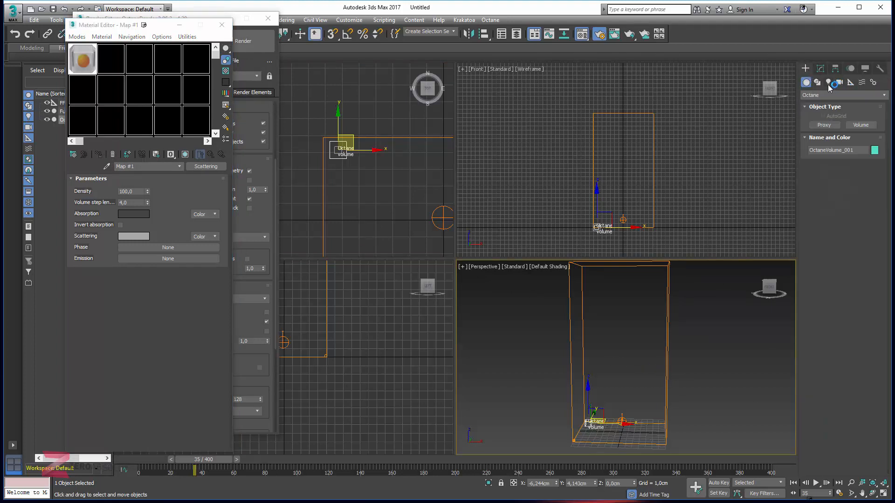
click(828, 83)
click(843, 95)
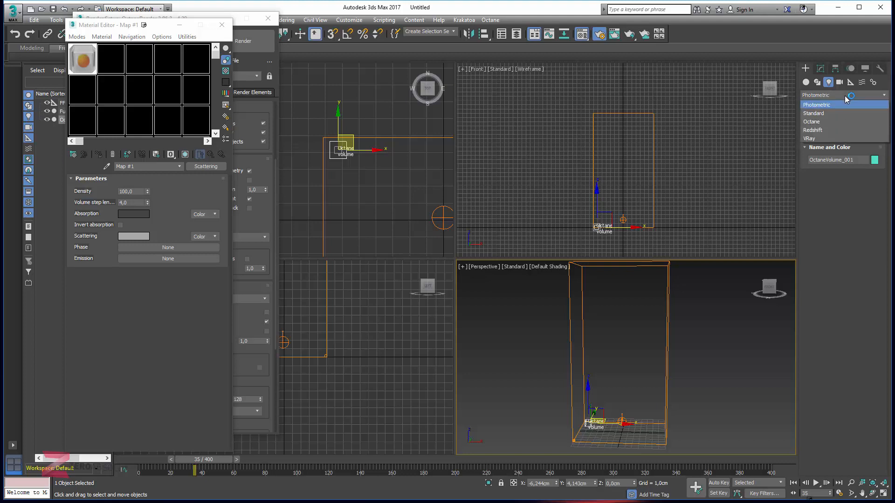
click(837, 125)
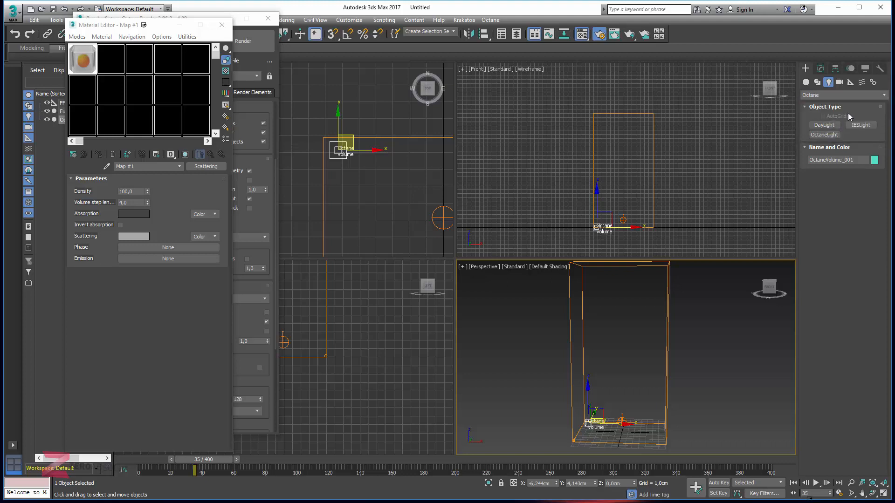
click(824, 135)
click(823, 125)
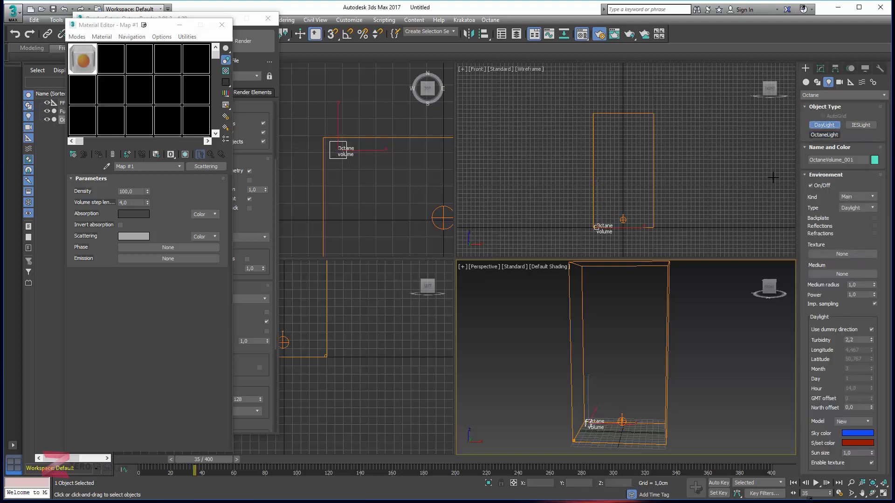
drag(770, 205, 671, 221)
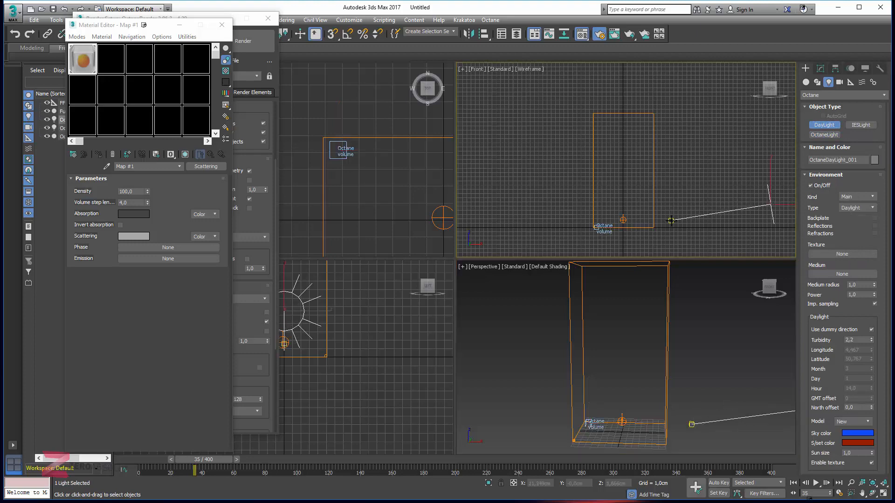
Test-render the perspective view, preview it in the OctaneRender viewport, and close both render windows.
right_click(685, 346)
click(254, 41)
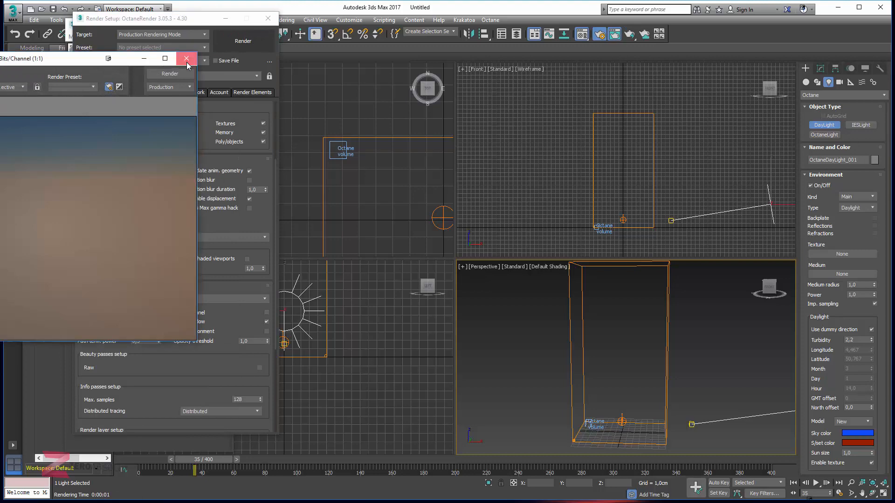
click(186, 59)
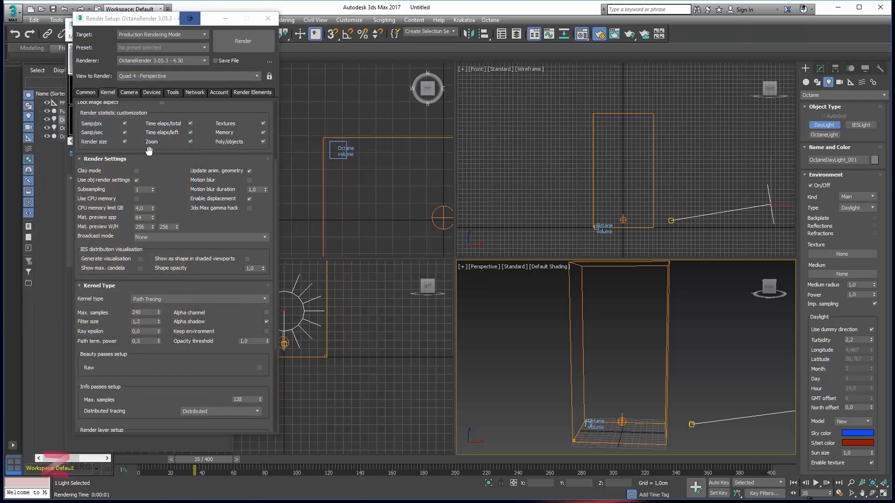
scroll(159, 151, up, 5)
click(163, 148)
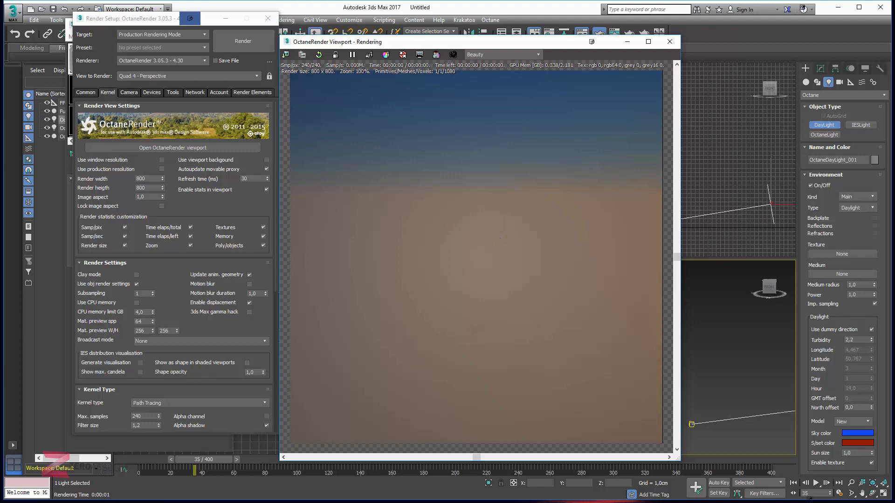
click(669, 41)
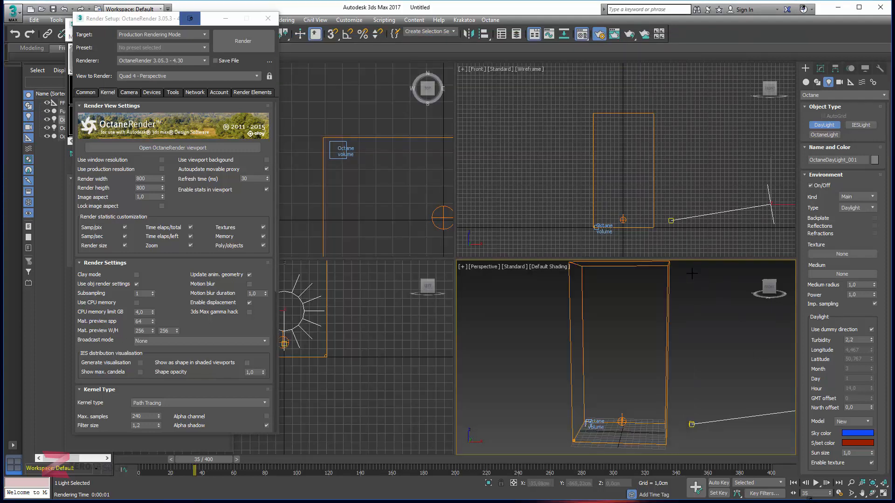
Select the Octane volume, check its VDB info, and set its Scatter channel ID to Smoke.
right_click(606, 215)
right_click(605, 216)
scroll(593, 232, up, 4)
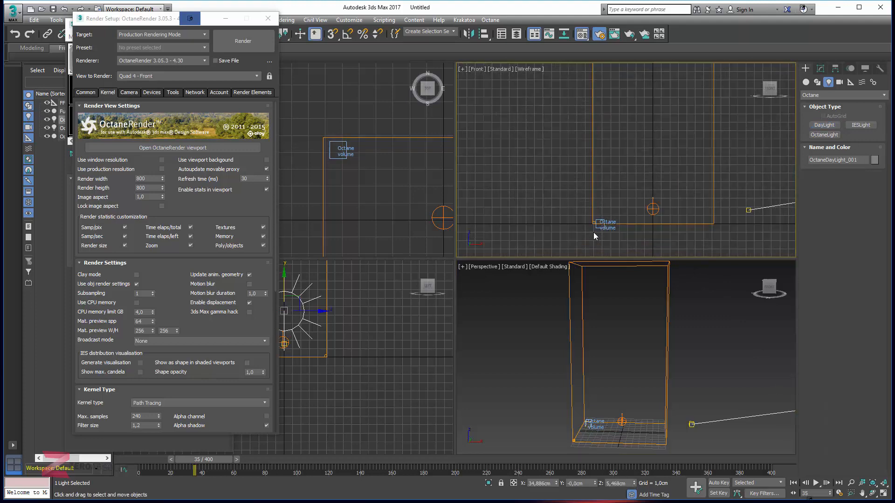
scroll(593, 235, up, 6)
click(623, 219)
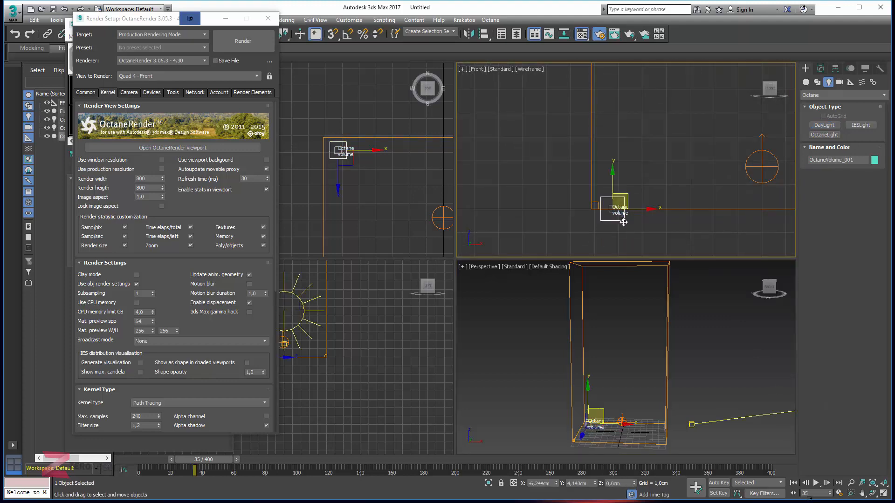
click(820, 69)
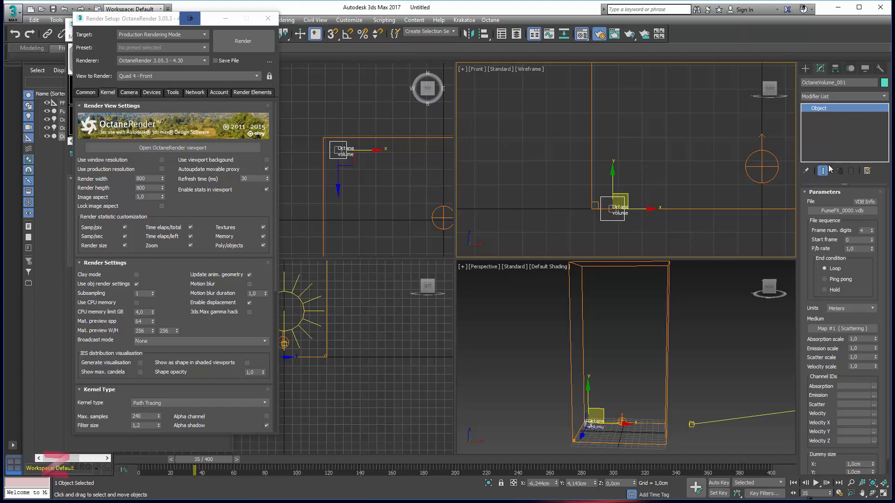
click(863, 203)
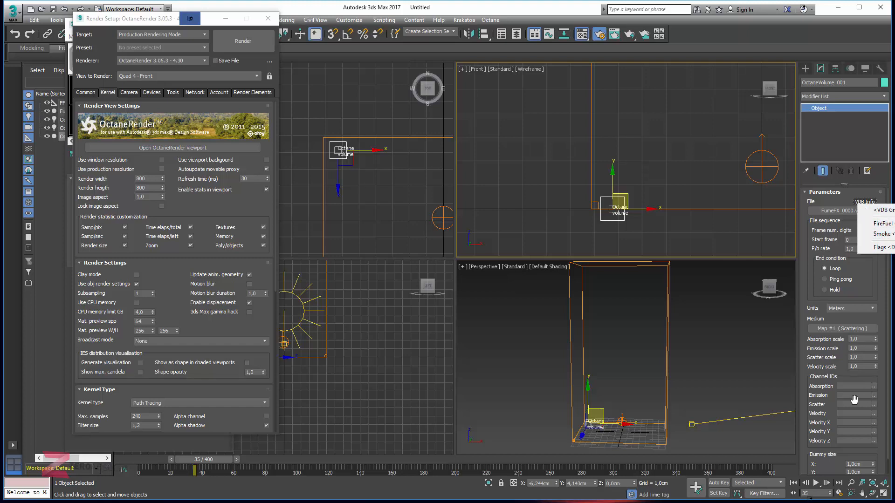
click(824, 404)
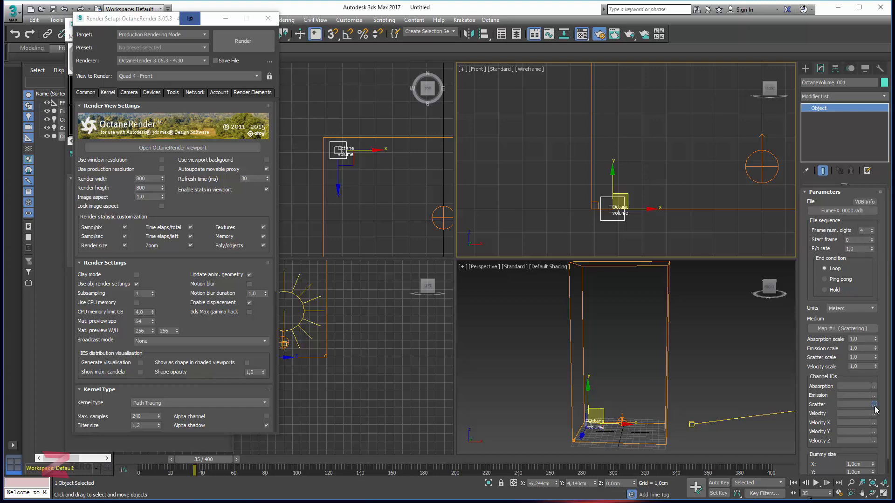
click(874, 405)
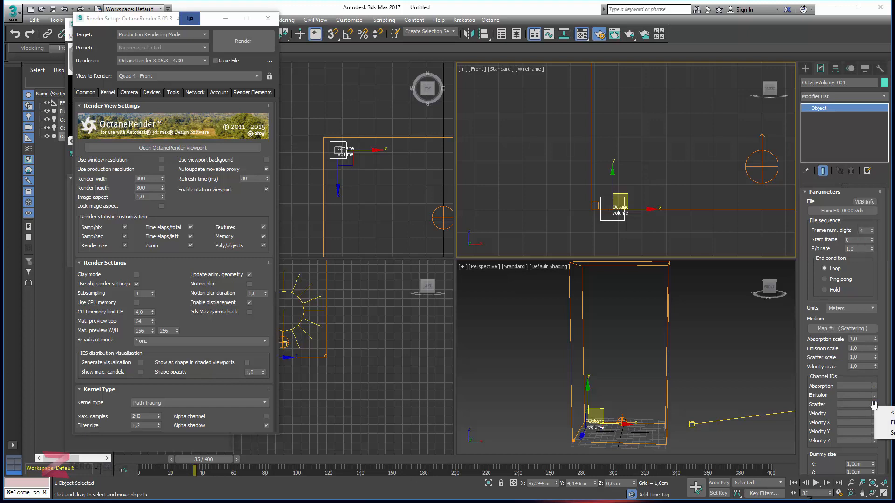
click(884, 436)
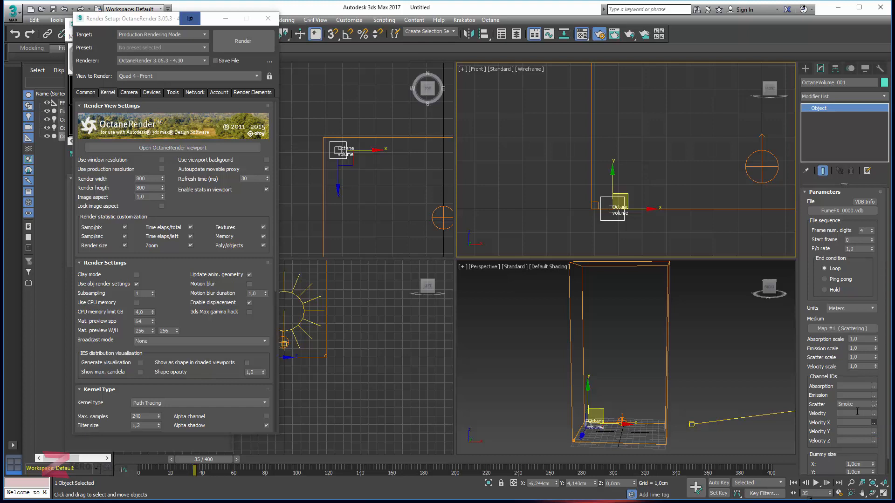
Preview the smoke volume from the perspective view in the OctaneRender viewport, inspect it from shifted views, and close the preview.
right_click(599, 352)
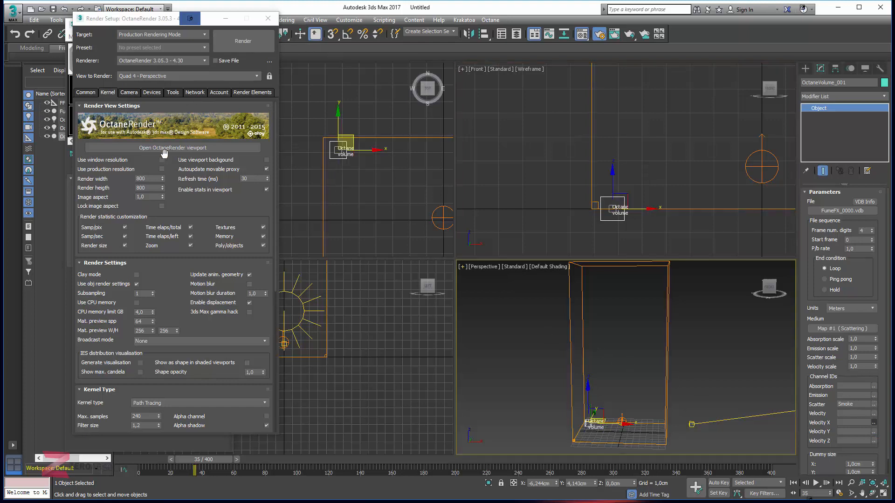
click(220, 148)
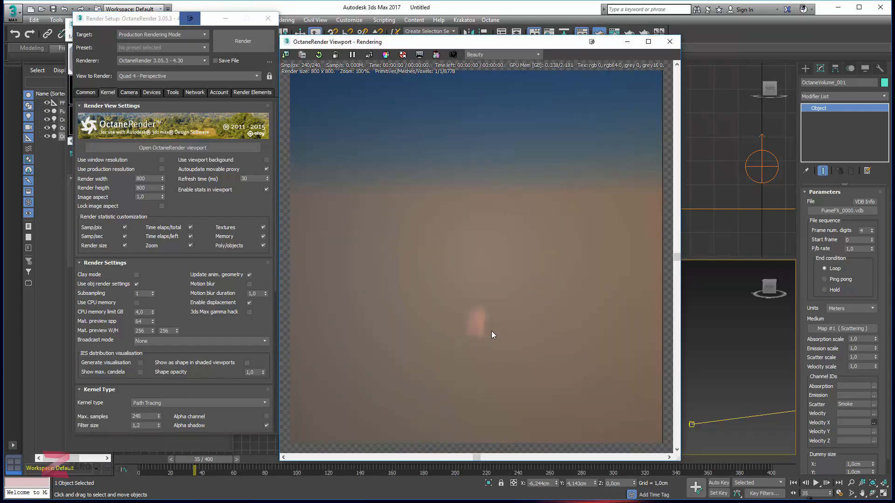
click(850, 405)
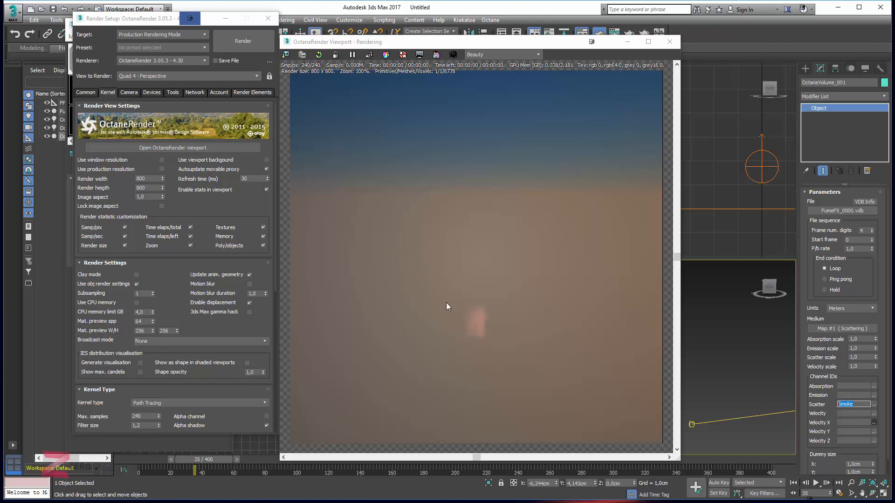
scroll(711, 375, up, 3)
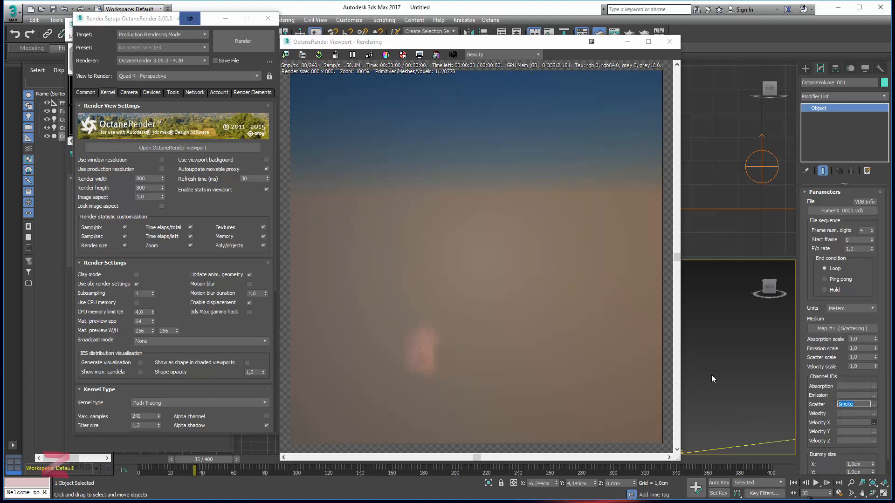
middle_drag(712, 375, 732, 368)
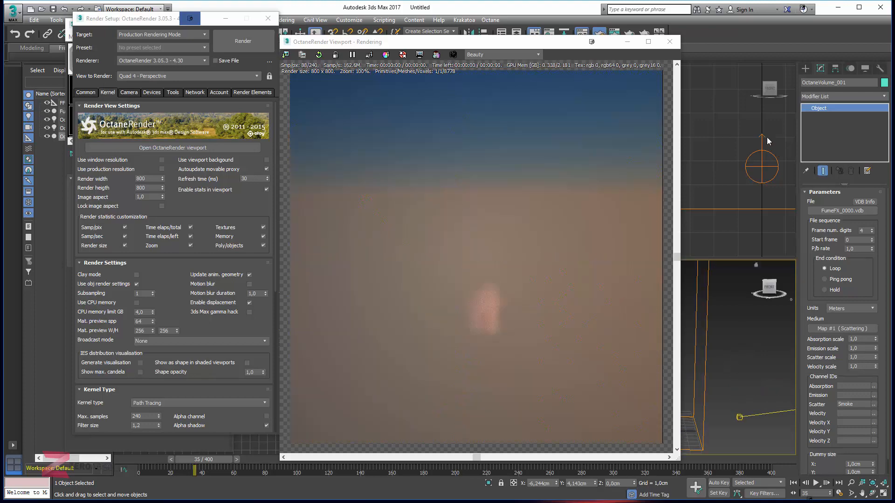
click(670, 42)
Delete the Octane DayLight from the scene in the front view.
scroll(622, 170, down, 5)
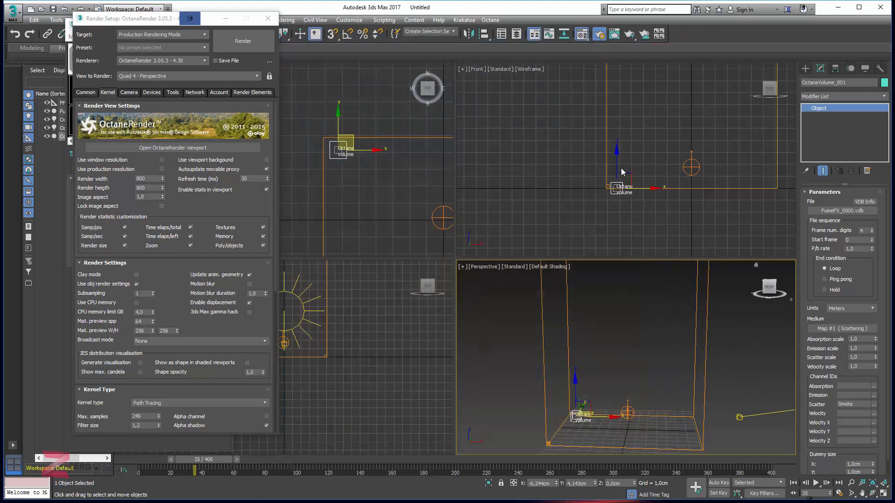
middle_drag(634, 146, 550, 222)
middle_drag(635, 182, 626, 153)
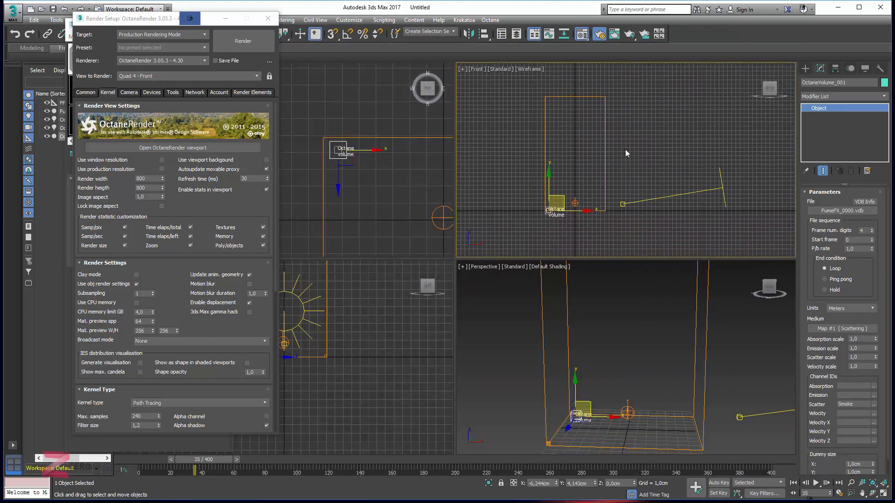
click(726, 208)
key(Delete)
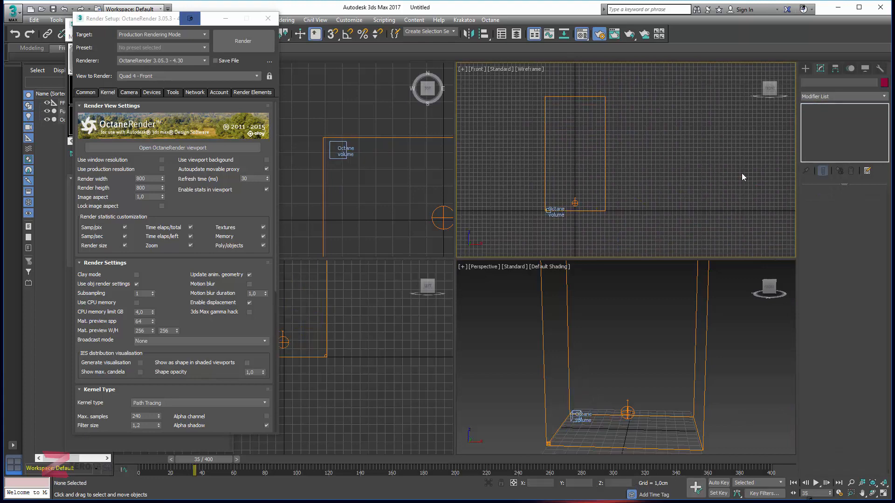
Create a plane OctaneLight about 15 × 32 cm in the left view, slightly larger than the FumeFX container's outline.
middle_drag(553, 174, 586, 184)
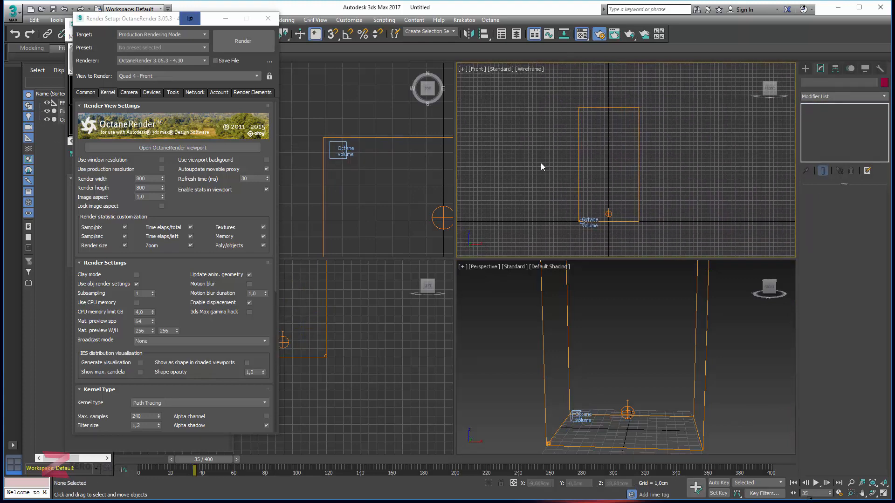
middle_drag(378, 173, 382, 146)
scroll(363, 169, down, 2)
scroll(363, 173, down, 2)
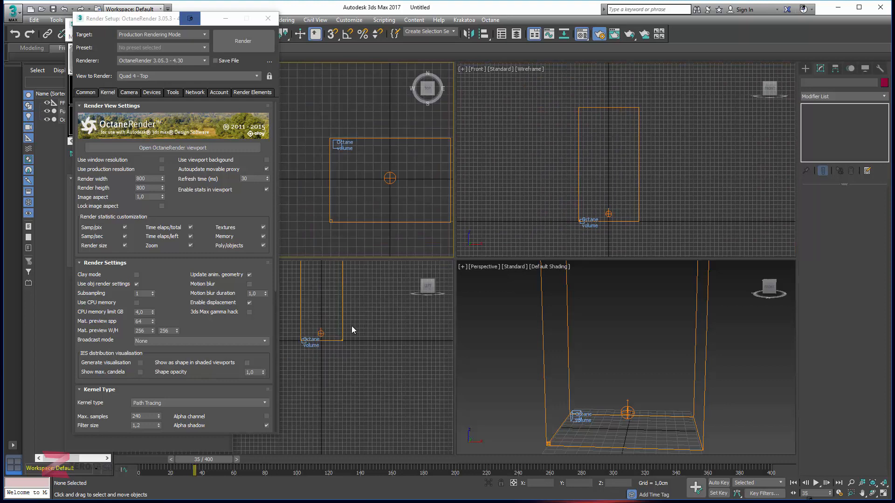
scroll(352, 326, down, 3)
drag(152, 24, 0, 24)
mouse_move(368, 363)
middle_down()
mouse_move(326, 358)
mouse_move(373, 368)
middle_up()
scroll(332, 353, up, 2)
scroll(374, 351, down, 4)
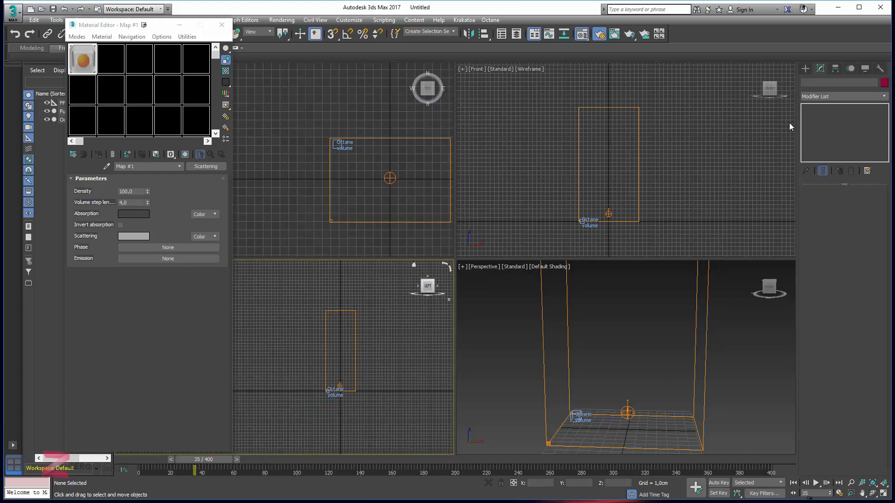
click(806, 68)
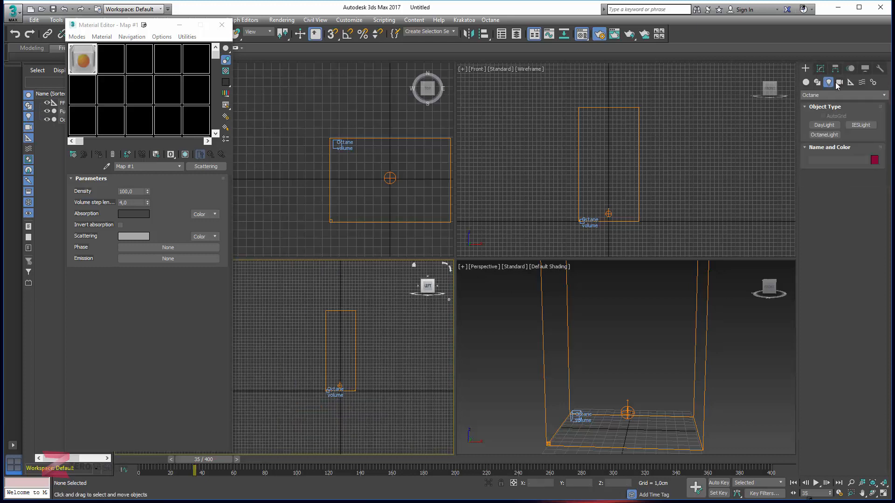
click(826, 93)
click(826, 91)
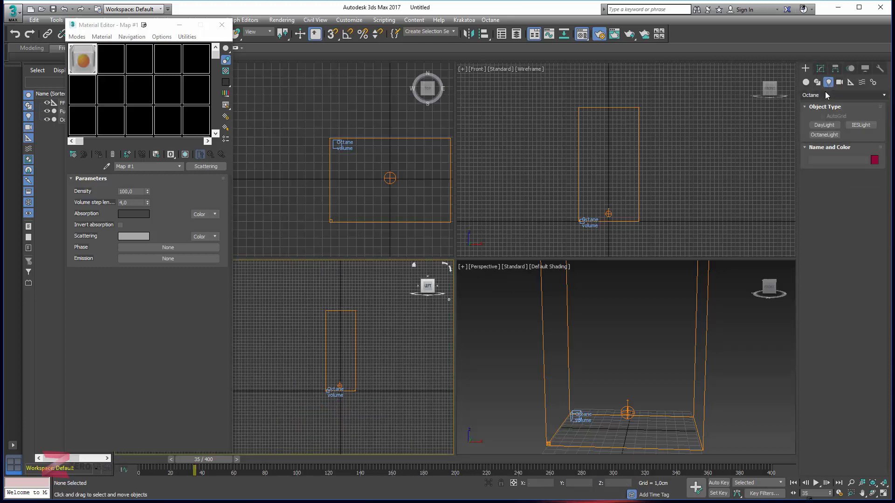
click(832, 134)
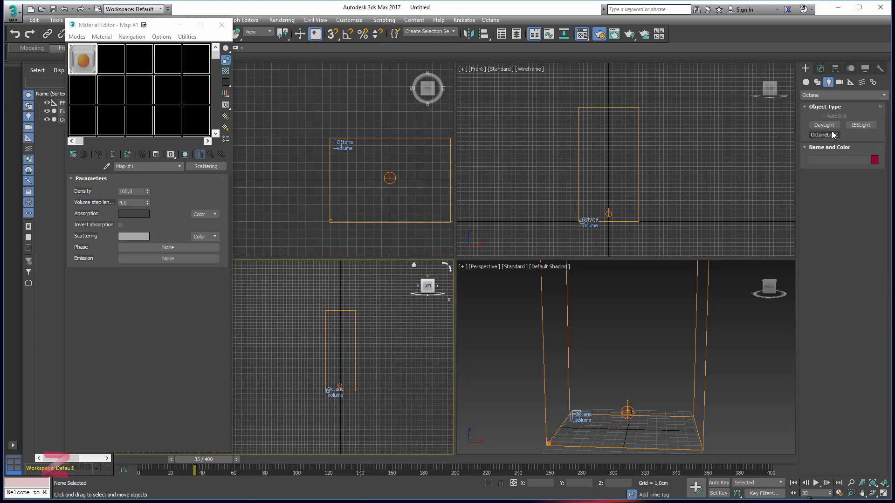
drag(317, 301, 363, 396)
Move the Octane light along X to about -15 cm, beside the FumeFX container in the perspective view.
right_click(642, 318)
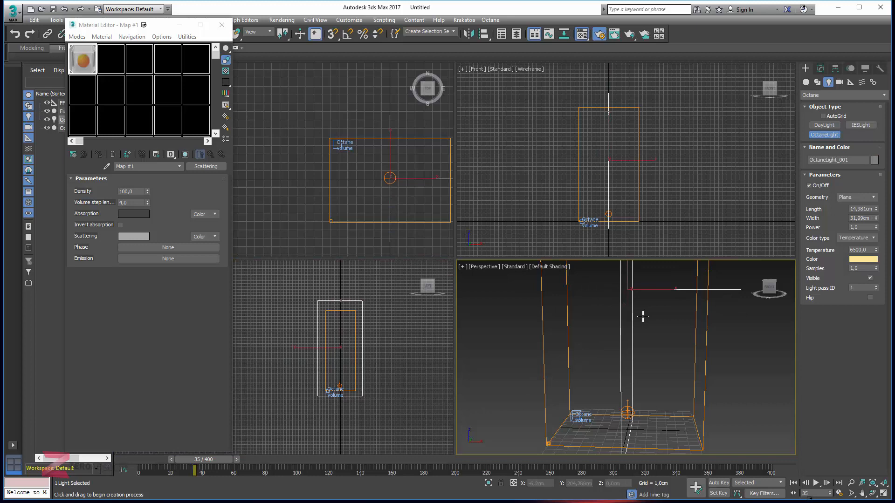
scroll(655, 304, down, 4)
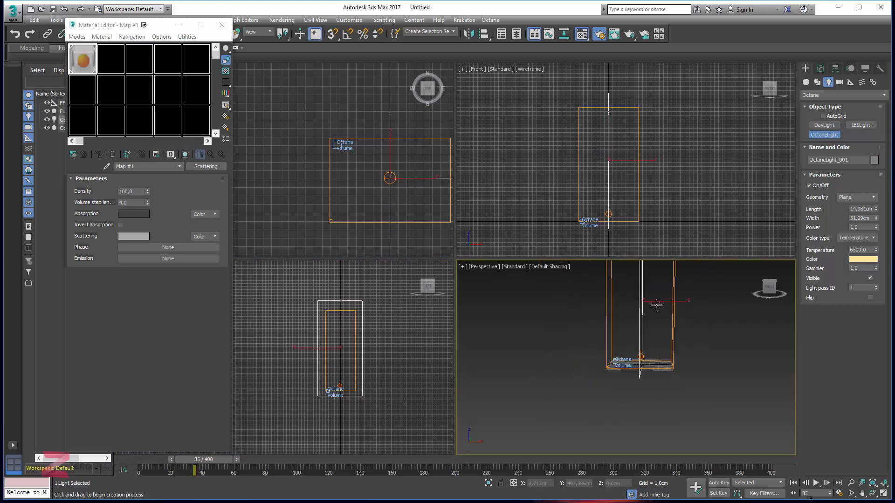
right_click(656, 305)
drag(665, 300, 614, 304)
scroll(619, 371, up, 4)
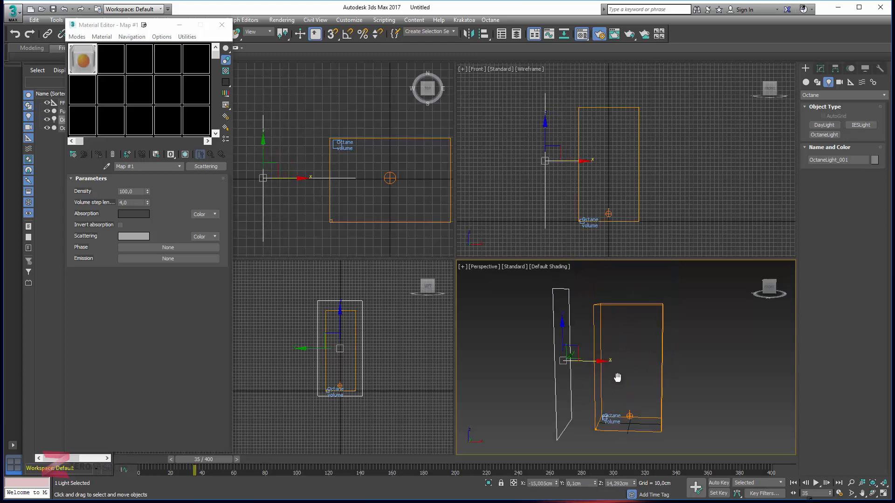
middle_drag(618, 369, 623, 359)
scroll(623, 359, down, 3)
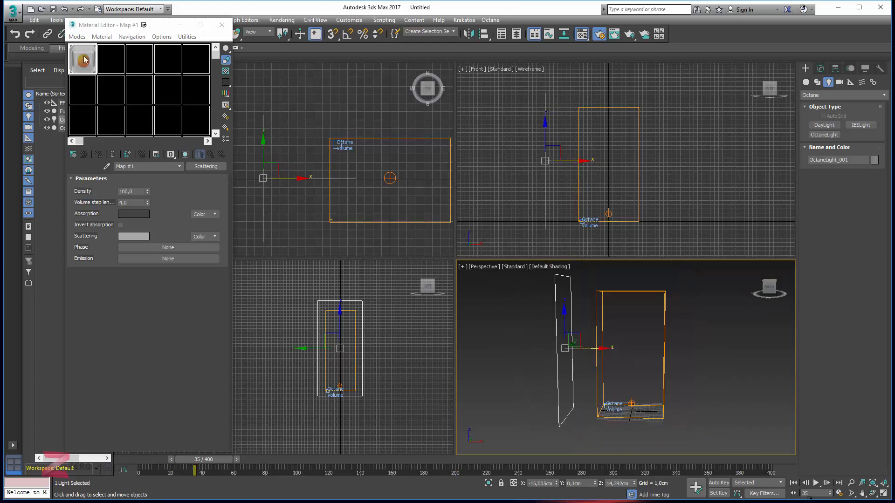
Open the OctaneRender viewport on the perspective view and examine the smoke volume lit by the plane light up close.
key(F10)
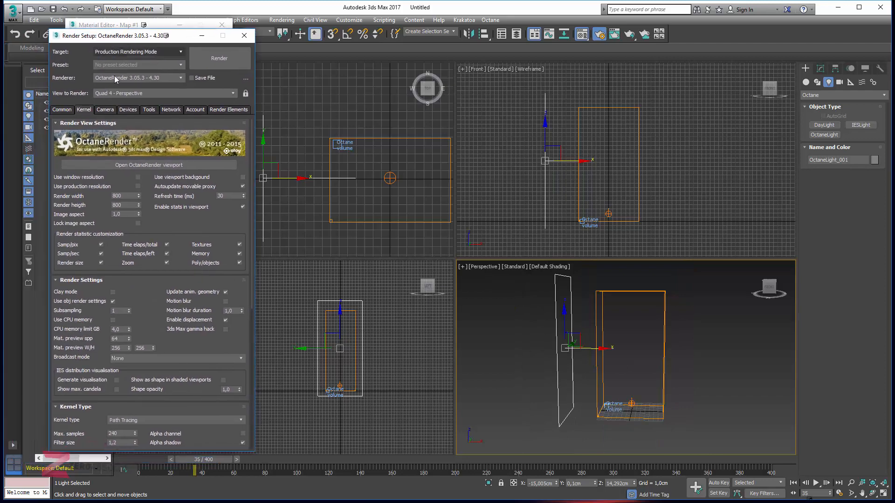
click(124, 166)
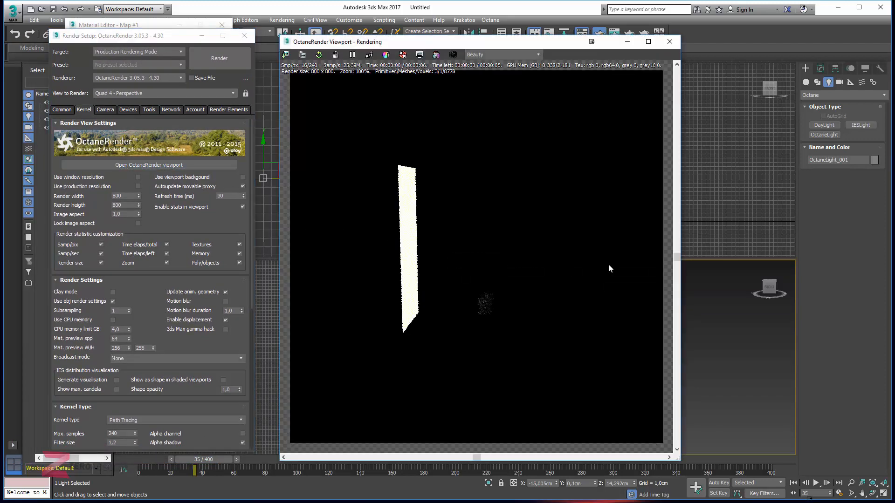
right_click(739, 332)
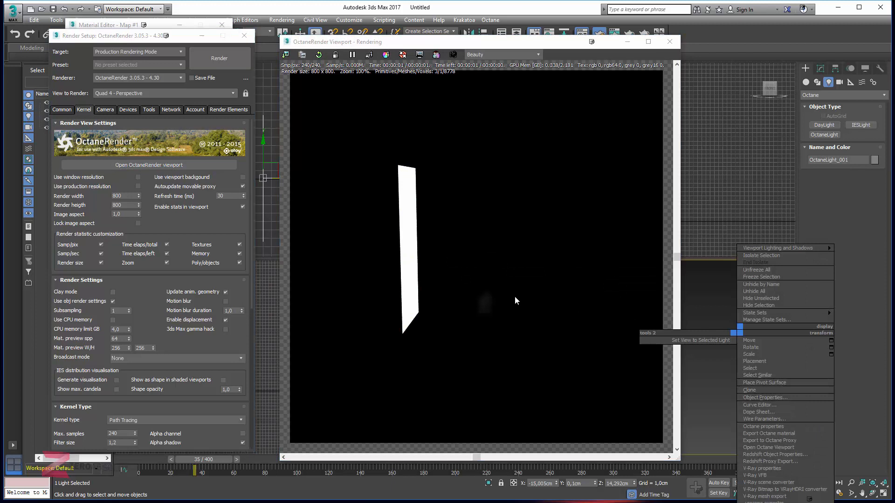
click(488, 310)
scroll(489, 309, up, 3)
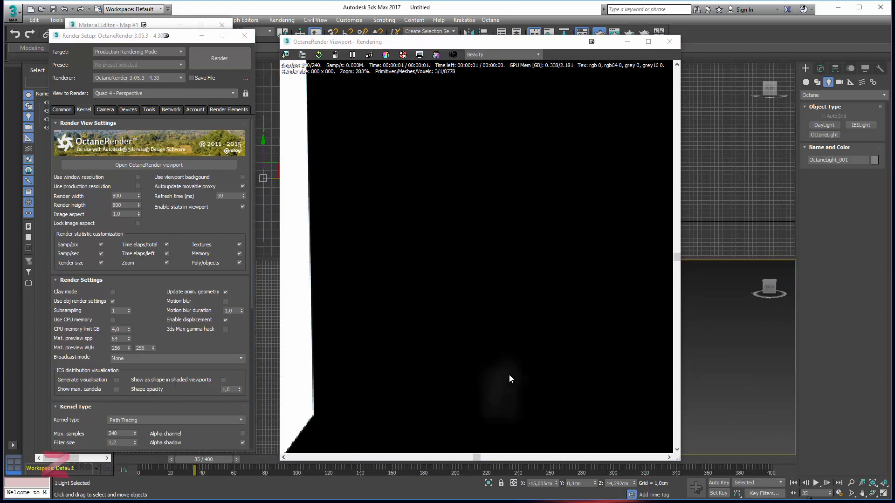
middle_drag(509, 376, 478, 251)
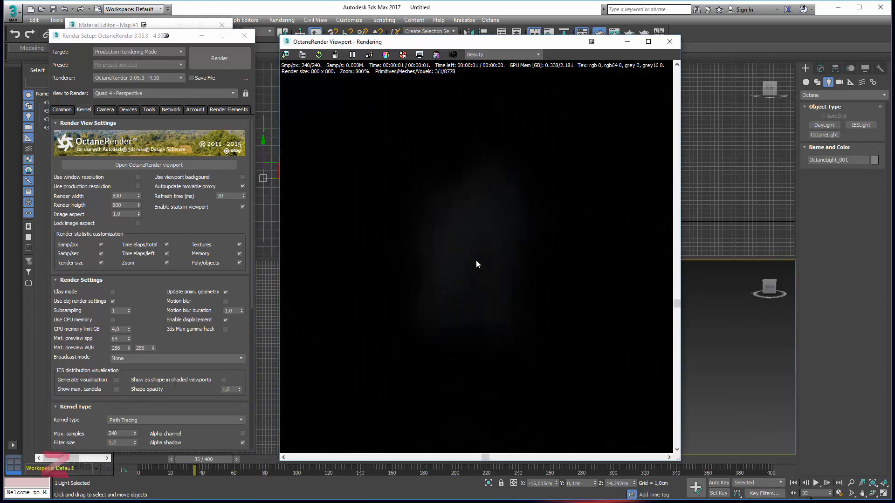
scroll(480, 264, down, 2)
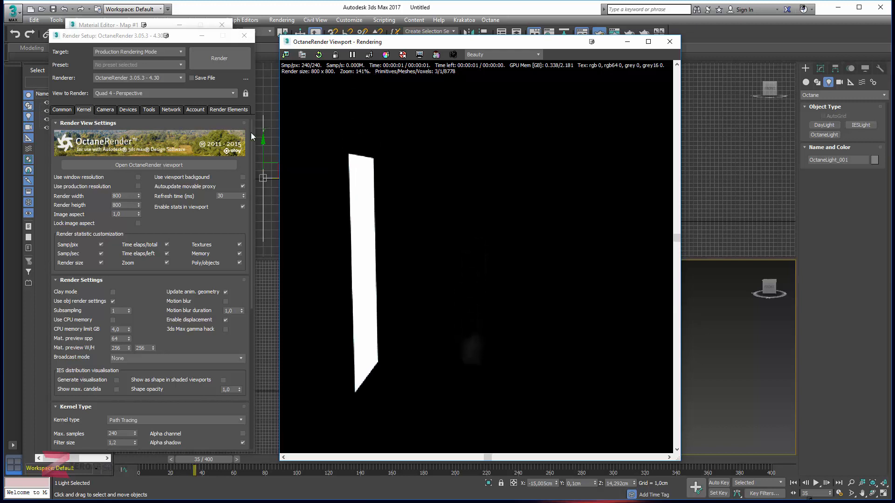
Set the scattering map's volume step length to 0,01 and move the timeline to frame 153.
click(140, 25)
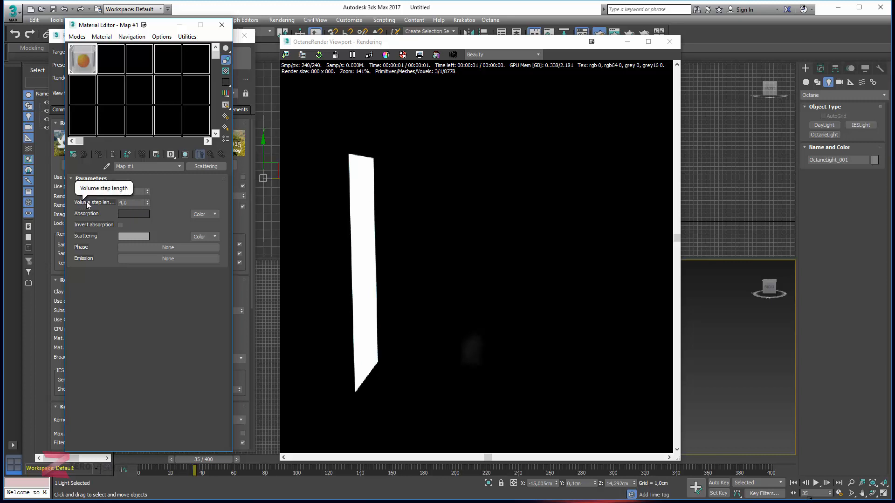
drag(147, 203, 149, 255)
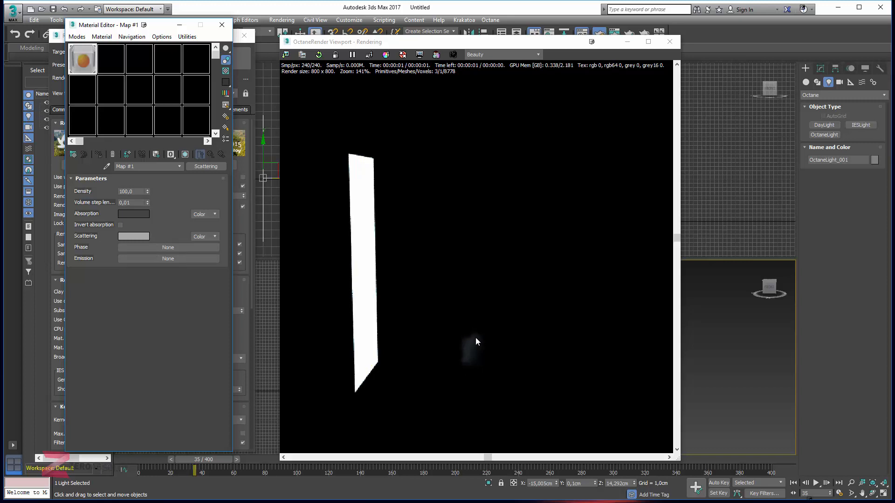
drag(222, 459, 382, 460)
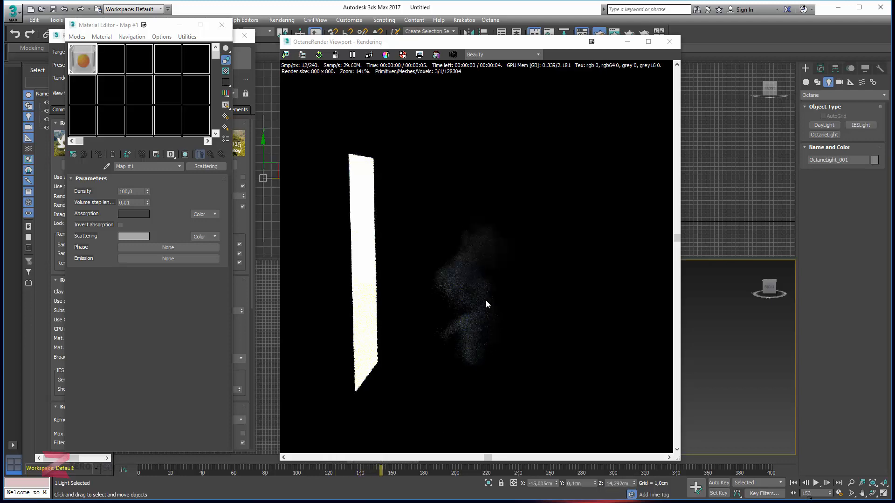
Make the Octane plane light itself invisible in the render by disabling its Visible option.
drag(515, 44, 287, 45)
drag(519, 173, 553, 187)
click(820, 69)
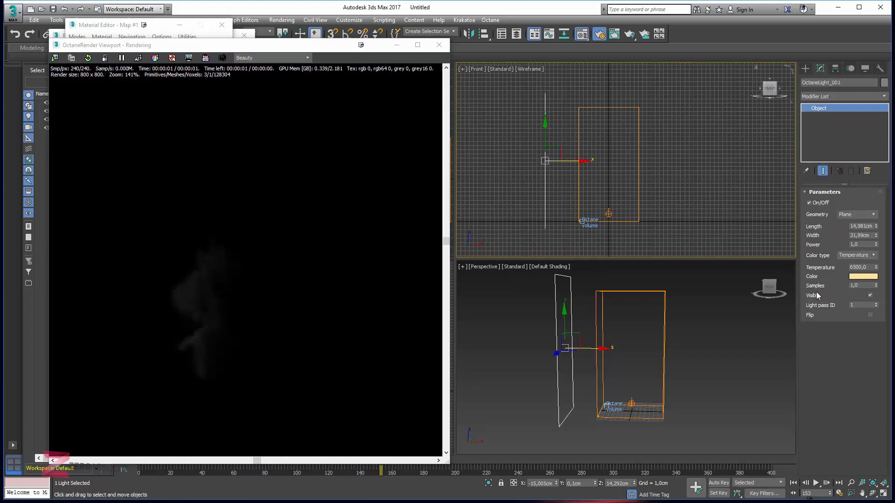
click(870, 295)
drag(263, 48, 460, 48)
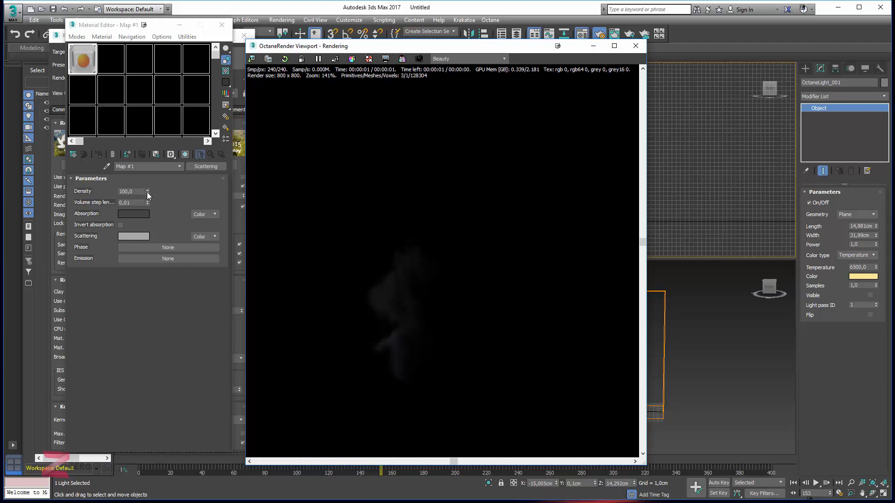
Raise the scattering map's density to 2111,97 and frame the smoke more closely in the perspective view.
drag(146, 192, 143, 82)
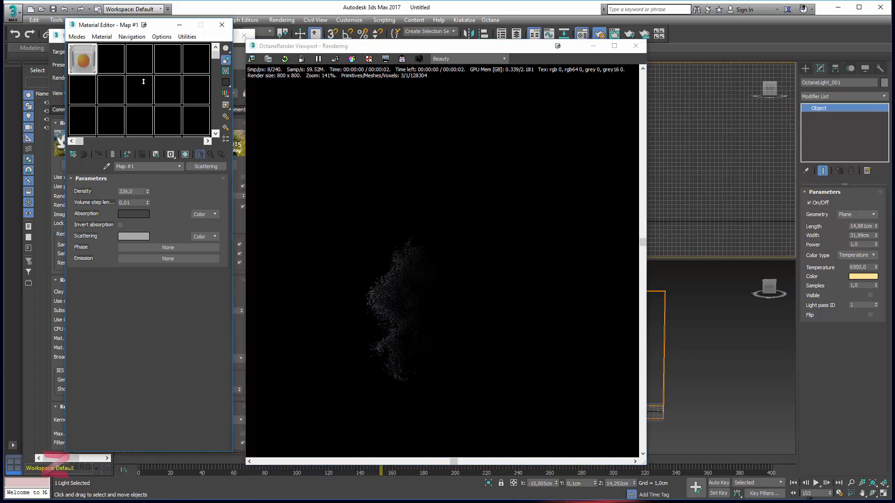
drag(148, 191, 154, 34)
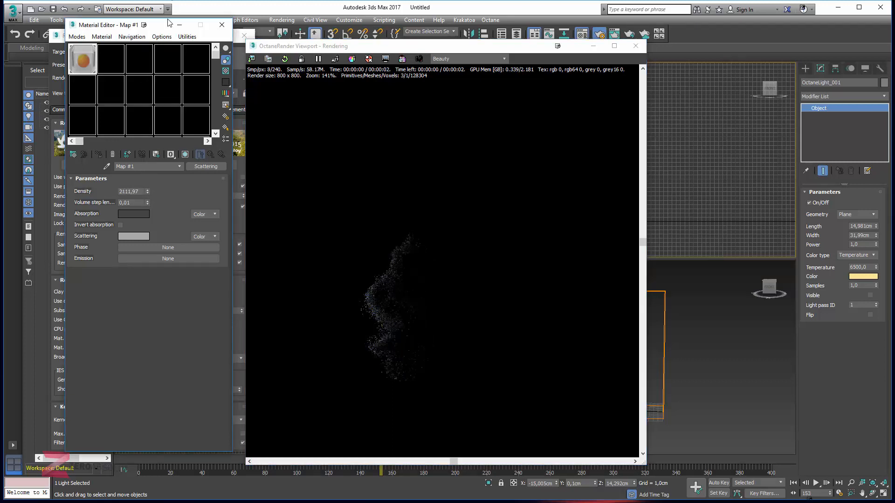
drag(664, 349, 680, 356)
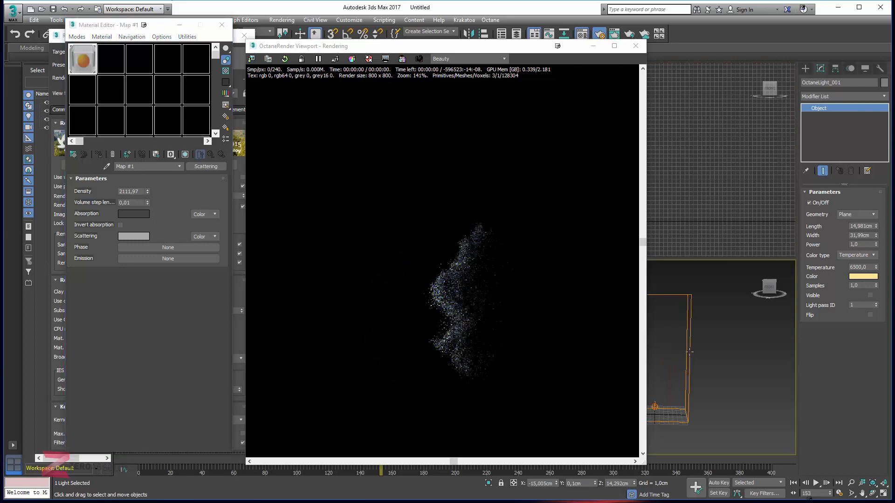
scroll(676, 353, up, 3)
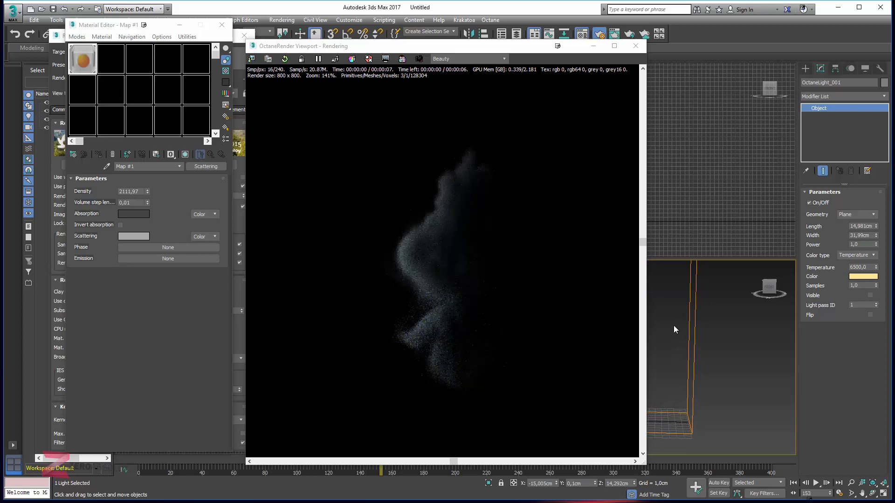
Select the Octane volume in the front view and lock the OctaneRender preview to the perspective view.
drag(502, 48, 301, 48)
click(581, 224)
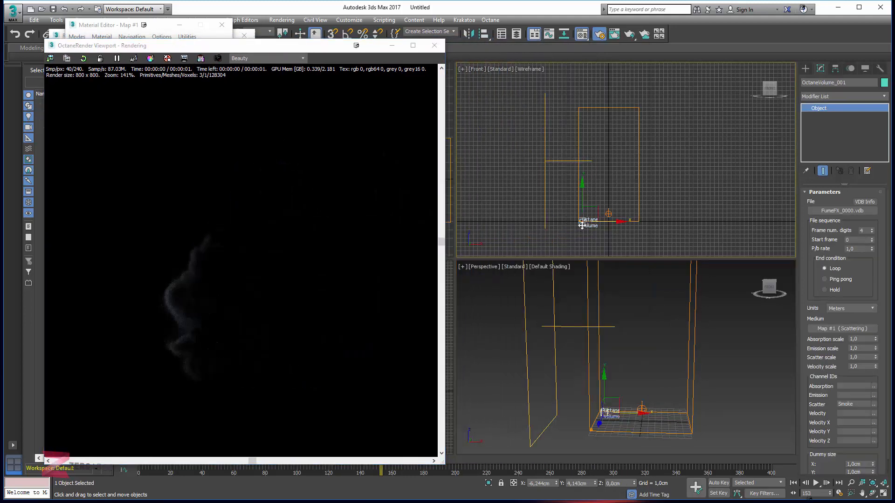
right_click(731, 299)
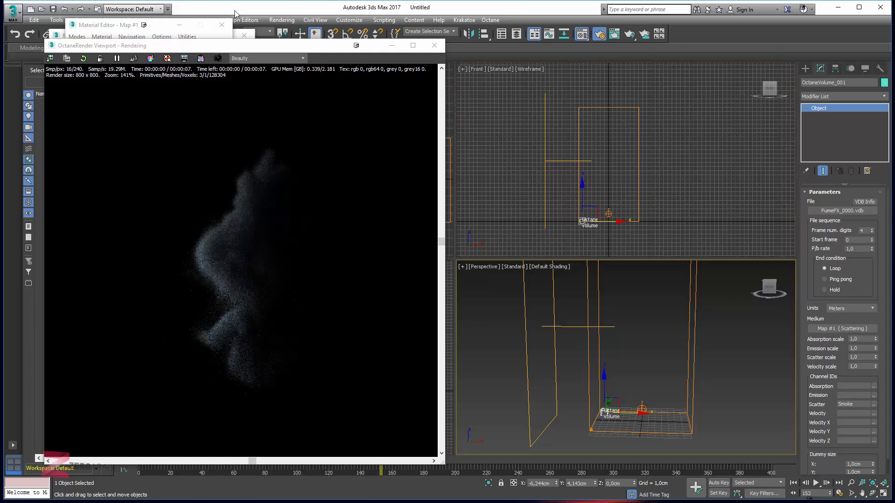
click(217, 58)
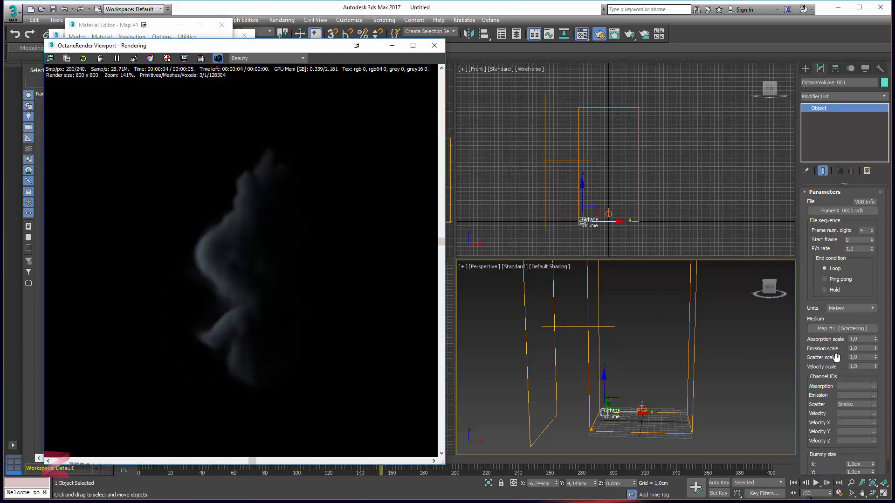
Try FireFuel as the Octane volume's scatter channel, inspect it in the preview, and restore the Smoke channel.
click(860, 404)
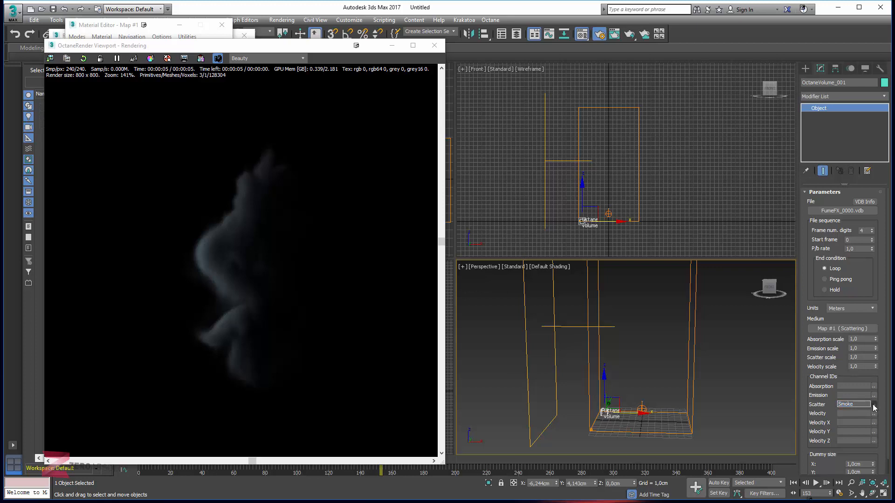
click(873, 406)
click(887, 423)
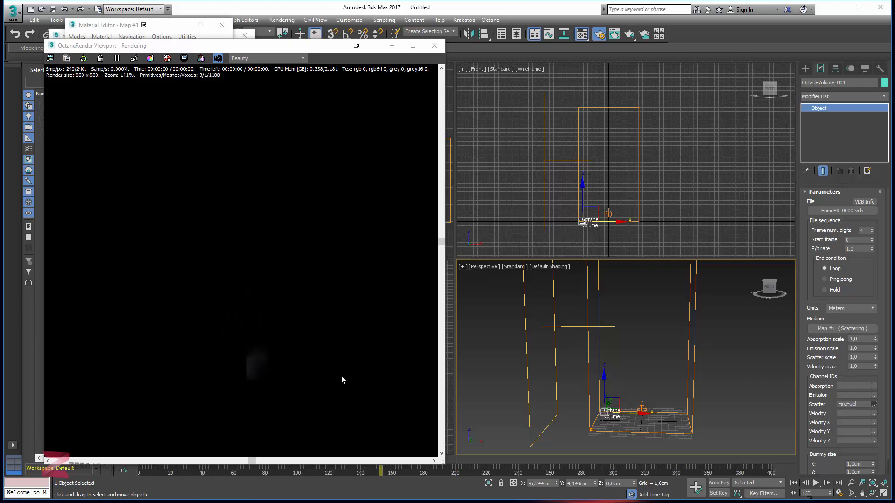
scroll(258, 284, up, 3)
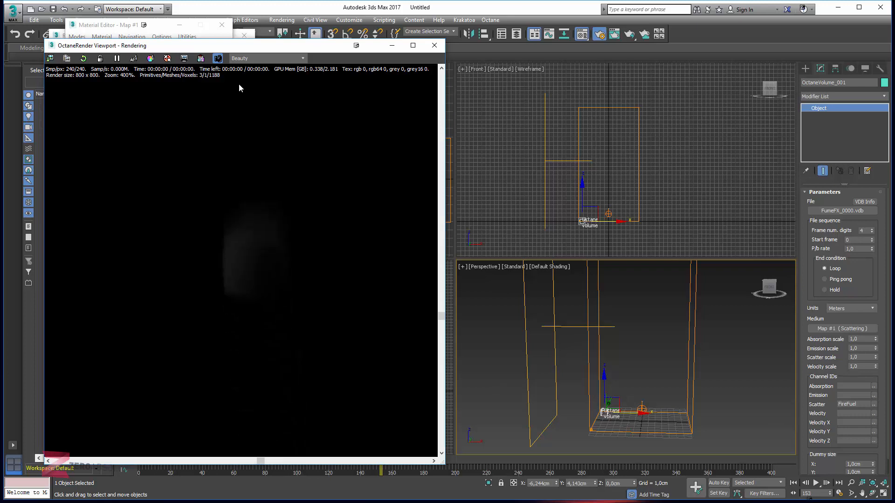
scroll(246, 270, down, 2)
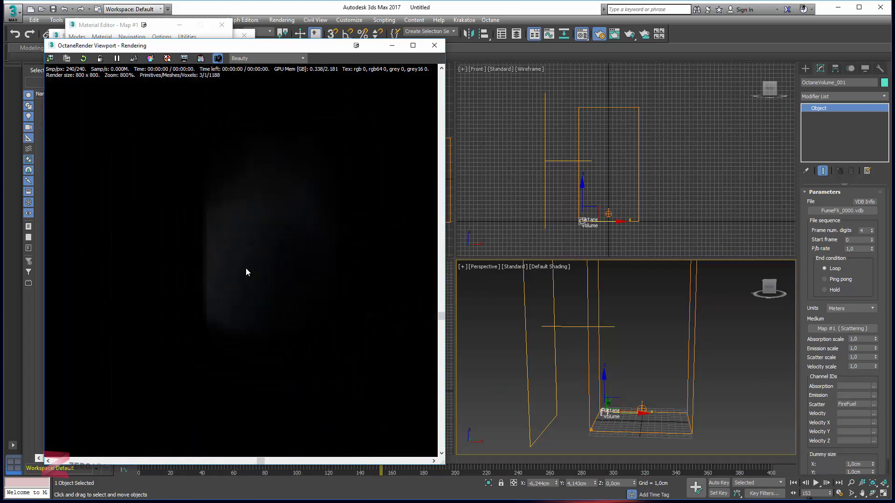
scroll(246, 272, down, 1)
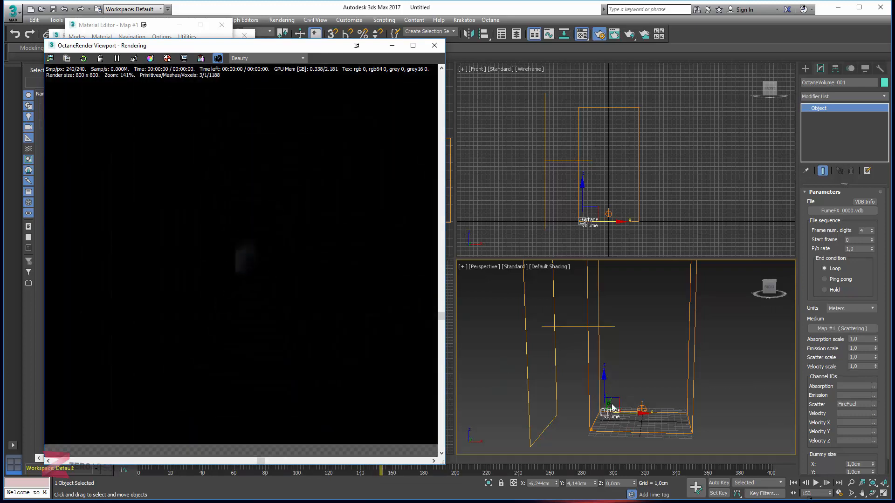
click(874, 405)
click(891, 428)
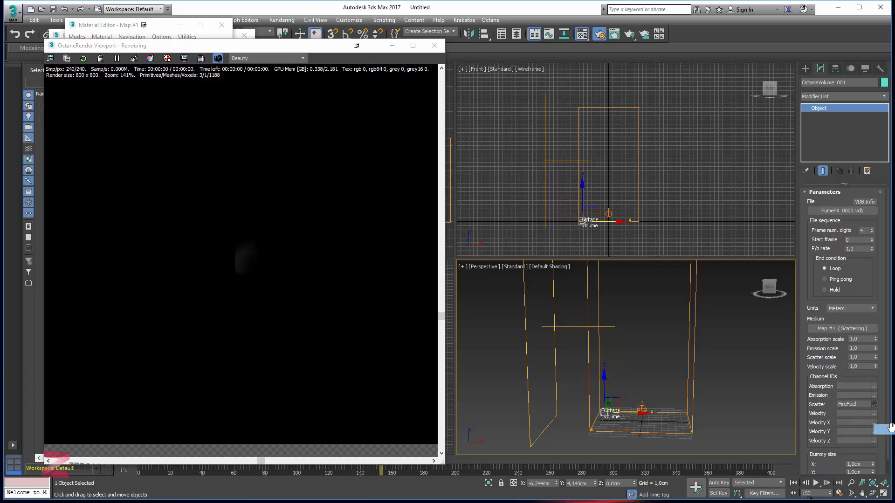
Select the FumeFX container with its settings window open and undo the accidental move of the container.
drag(695, 328, 656, 319)
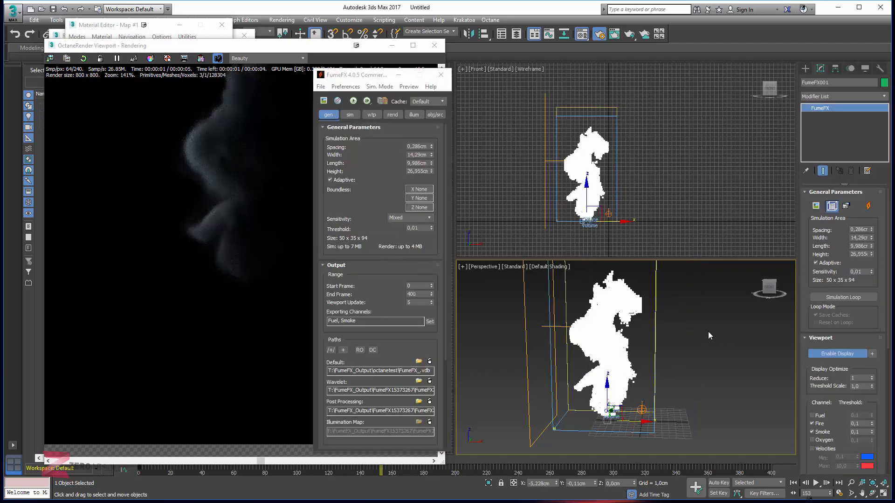
mouse_move(624, 338)
middle_down()
mouse_move(650, 333)
mouse_move(619, 349)
mouse_move(608, 344)
middle_up()
key(ctrl+z)
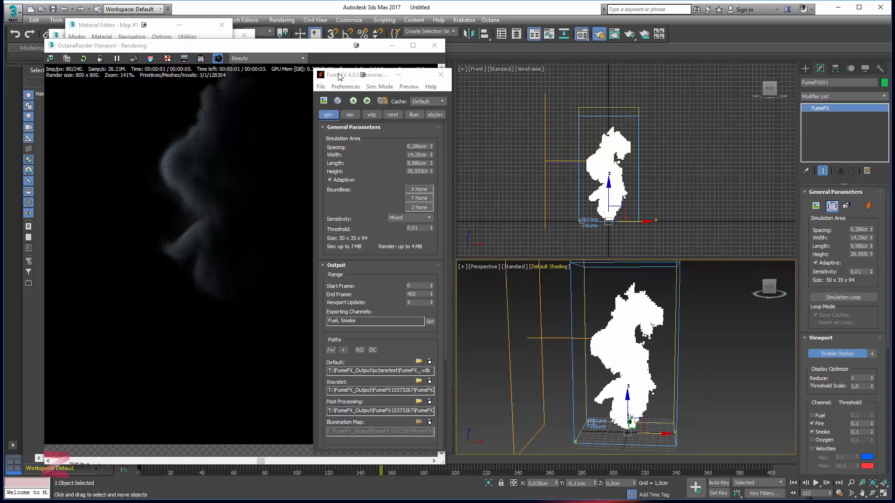
Add Velocity and Temperature to the FumeFX exporting channels alongside Fuel and Smoke.
drag(339, 76, 358, 65)
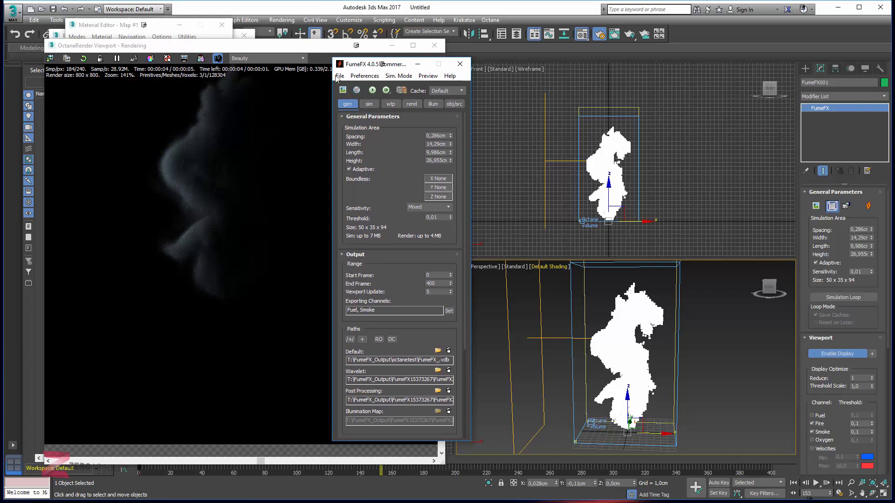
click(347, 104)
drag(397, 305, 382, 271)
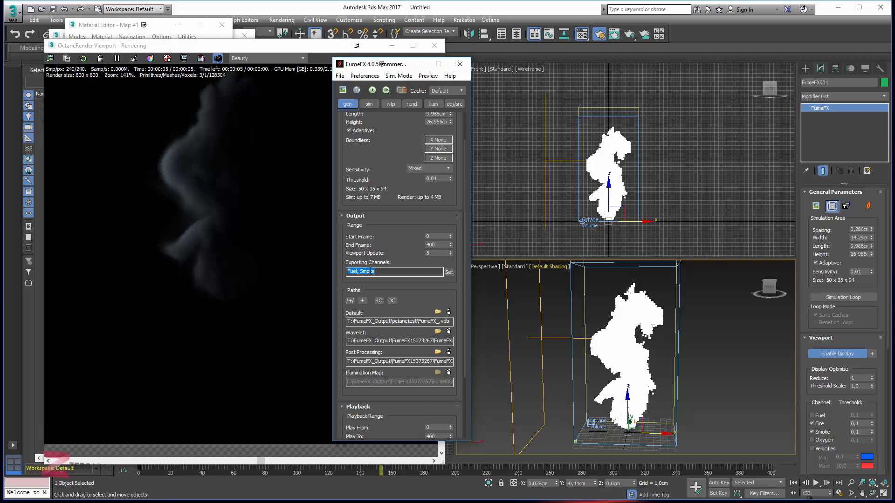
click(448, 272)
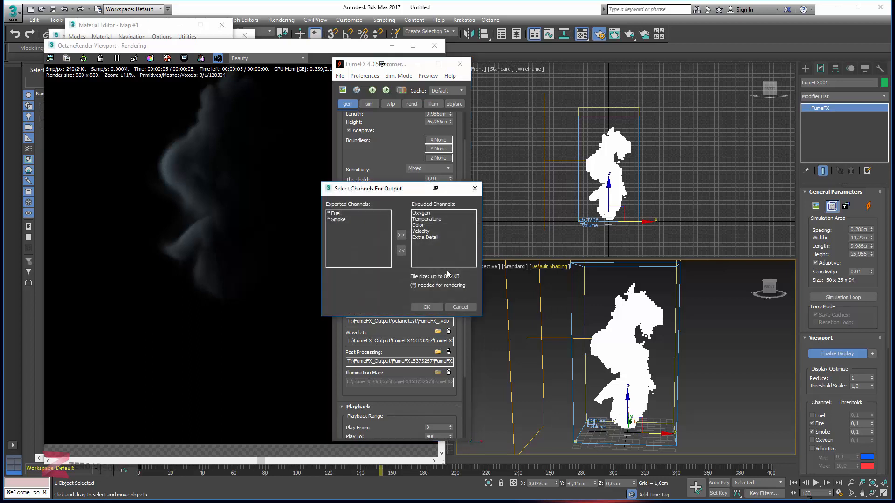
click(422, 231)
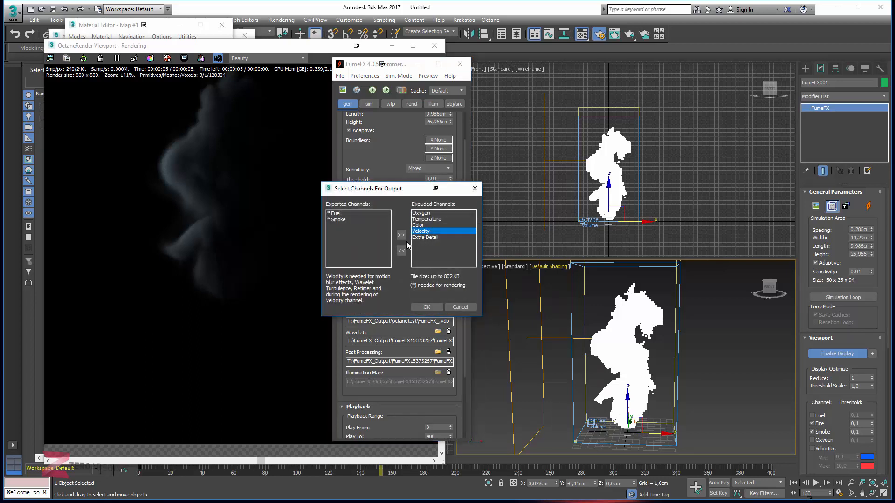
click(402, 251)
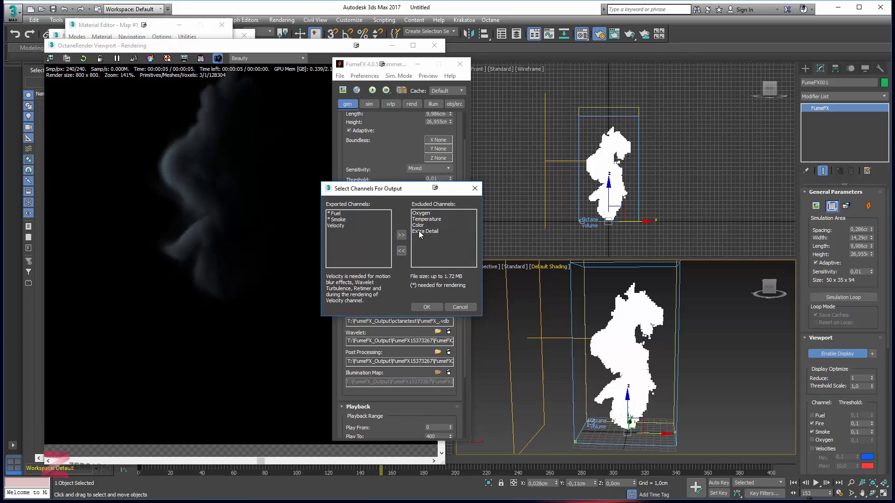
click(421, 219)
click(402, 252)
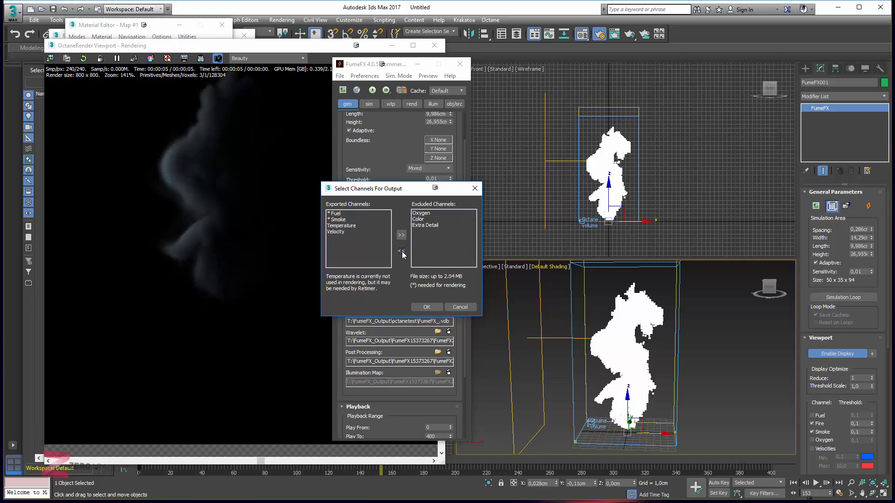
click(423, 307)
Start the default FumeFX simulation for frames 0 to 400 and close the OctaneRender viewport.
click(372, 90)
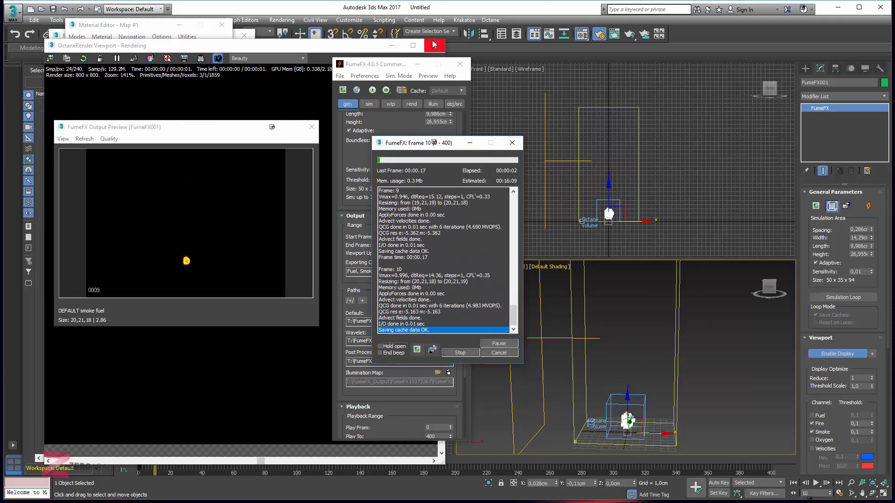
click(433, 45)
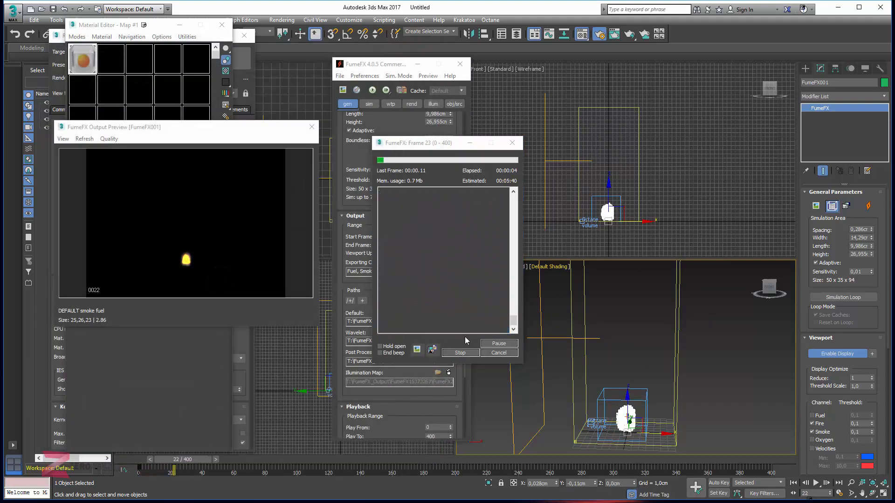
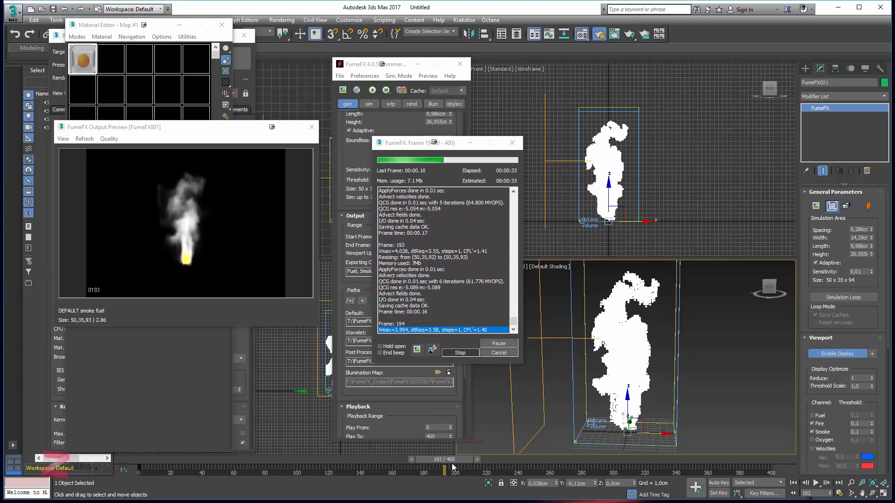
Stop the running FumeFX simulation and preview frame 149 in a reopened OctaneRender viewport.
click(467, 355)
mouse_move(388, 458)
mouse_down()
mouse_move(334, 453)
mouse_move(376, 452)
mouse_up()
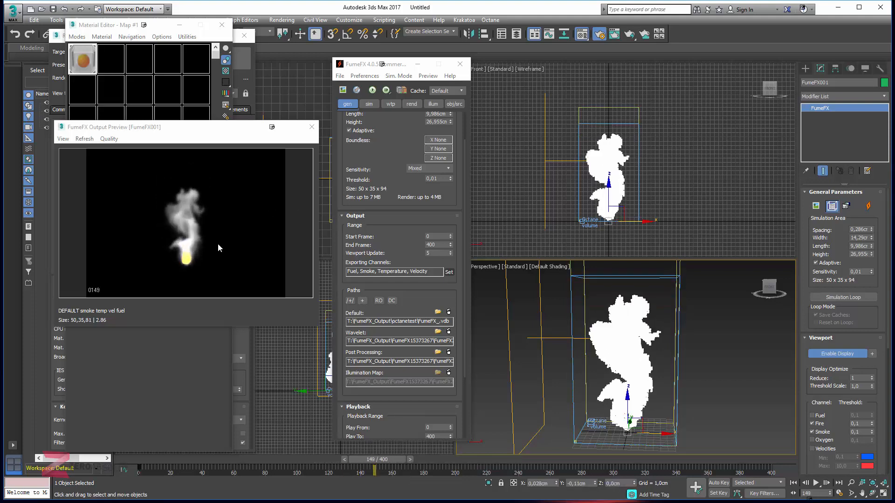
click(254, 64)
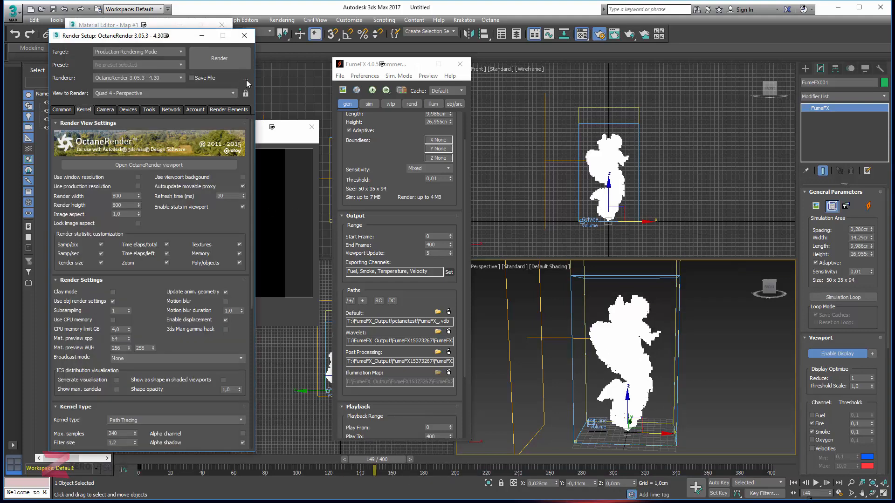
click(166, 165)
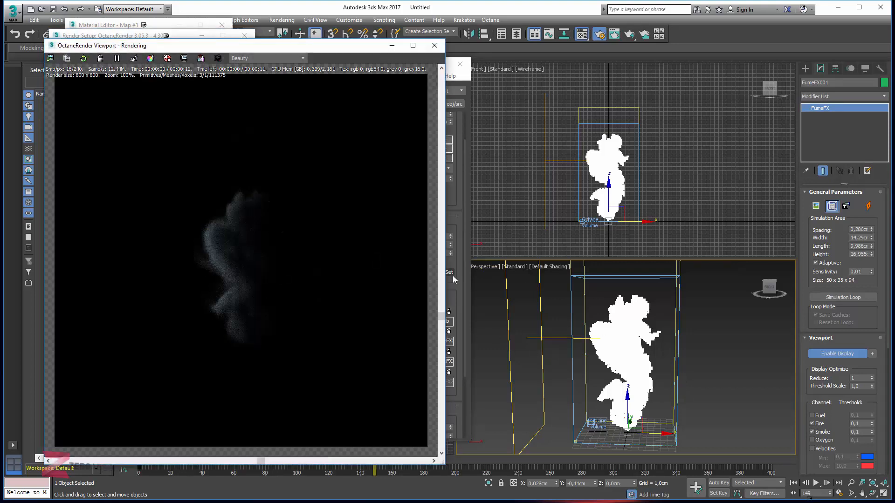
drag(239, 43, 305, 46)
Select the Octane volume and raise its scatter scale to 8.9.
scroll(590, 231, up, 5)
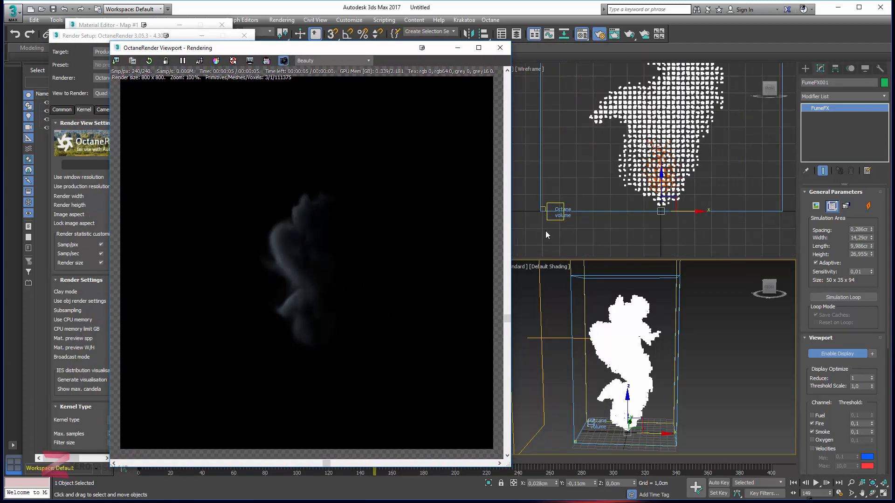
click(553, 219)
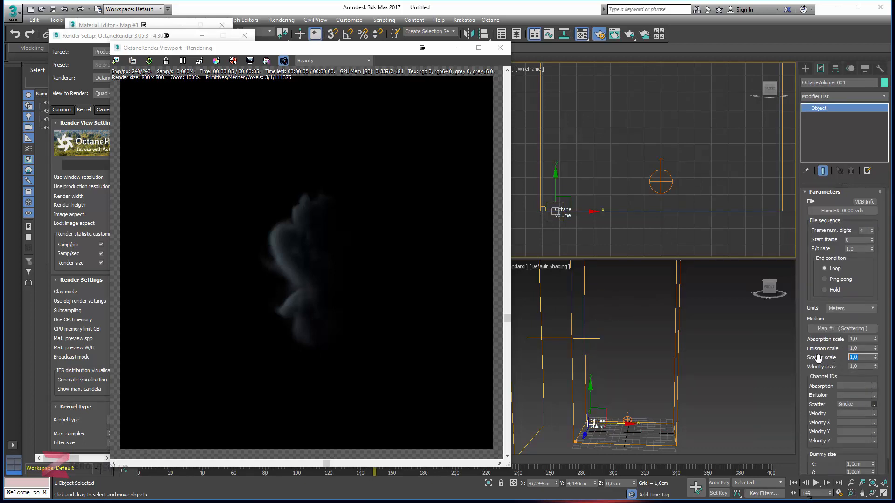
drag(875, 357, 878, 7)
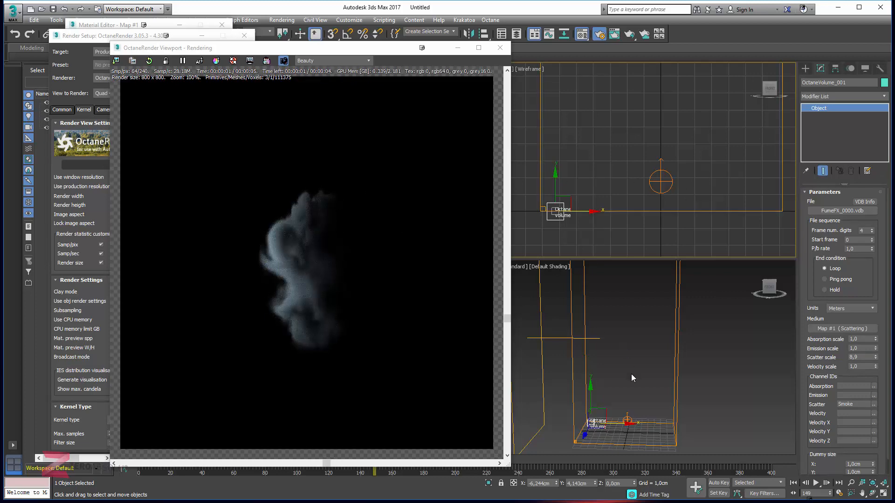
scroll(631, 375, up, 3)
middle_drag(630, 388, 633, 374)
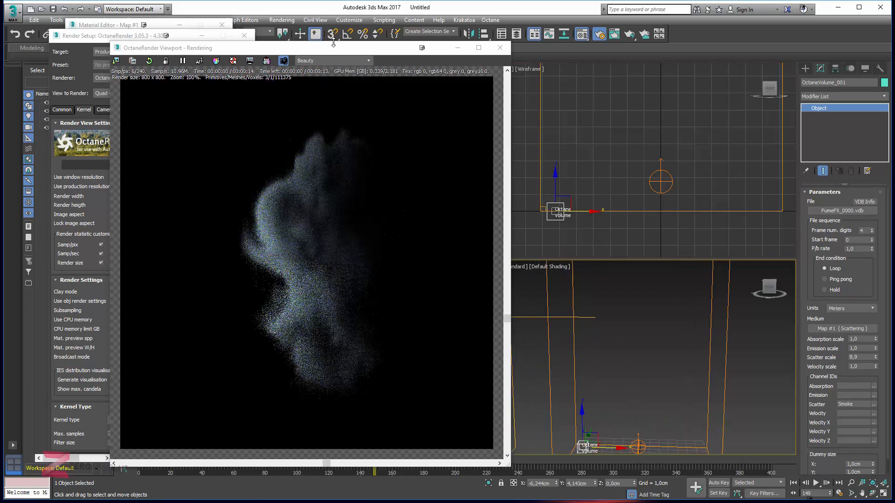
Select the Octane plane light beside the volume and set its power to 3.
drag(328, 51, 515, 51)
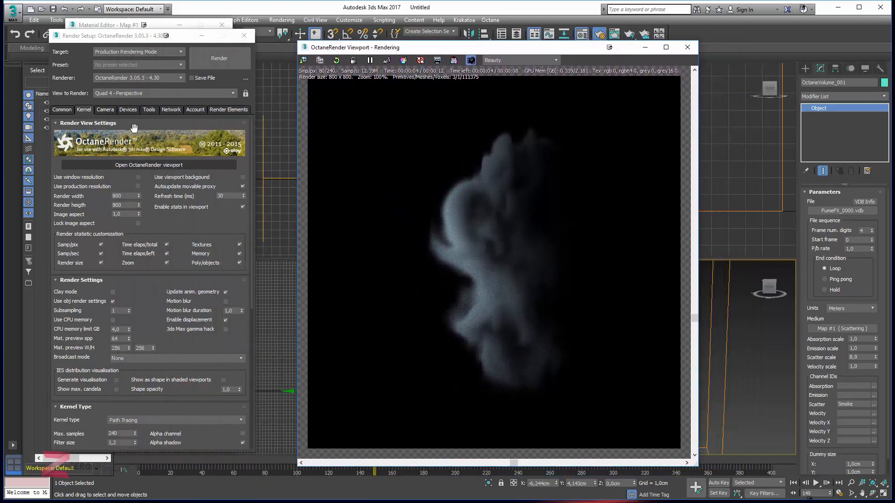
click(106, 27)
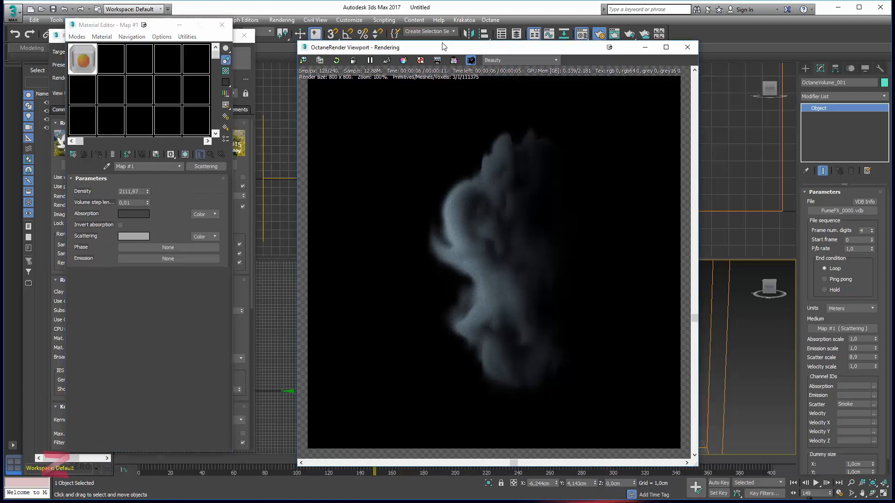
drag(502, 47, 241, 41)
scroll(542, 173, down, 3)
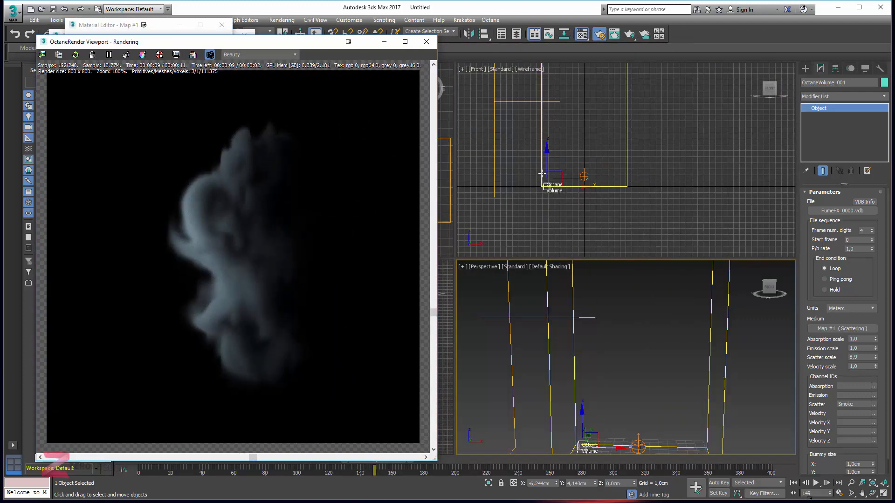
middle_drag(542, 174, 582, 224)
click(535, 137)
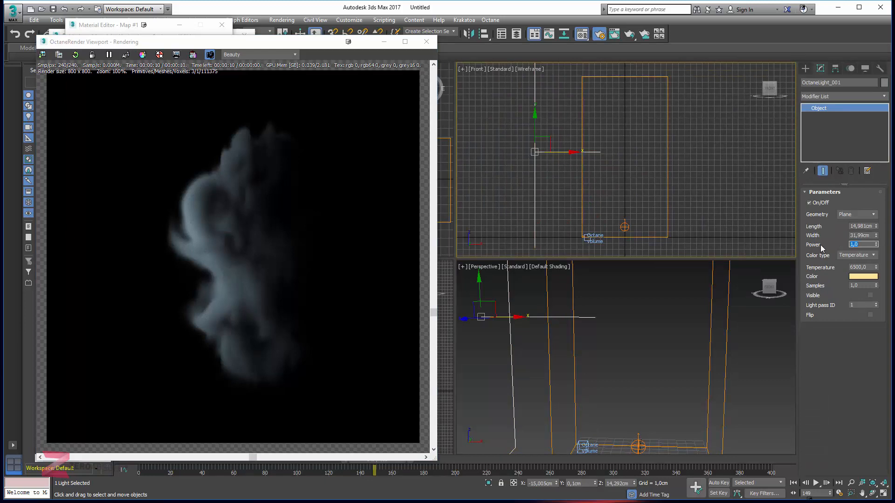
text(4)
key(Return)
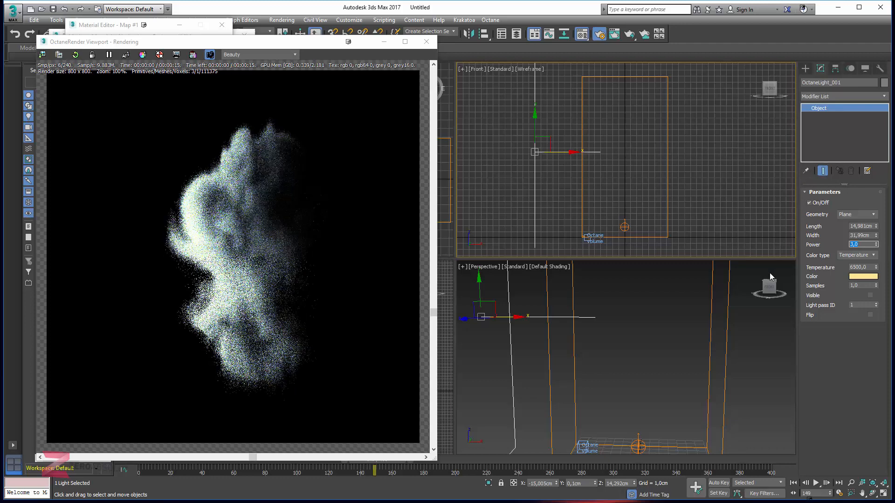
Select the Octane volume and change its units to Centimeters.
drag(304, 46, 523, 47)
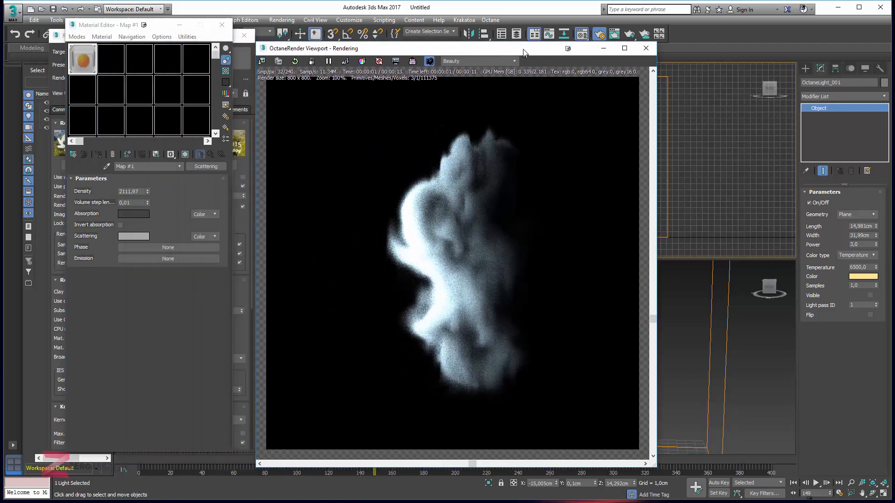
scroll(686, 310, down, 5)
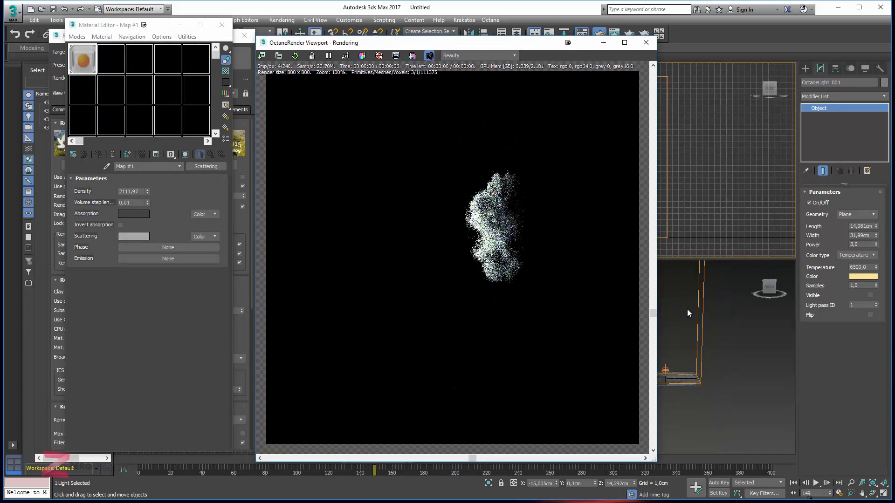
middle_drag(687, 310, 754, 326)
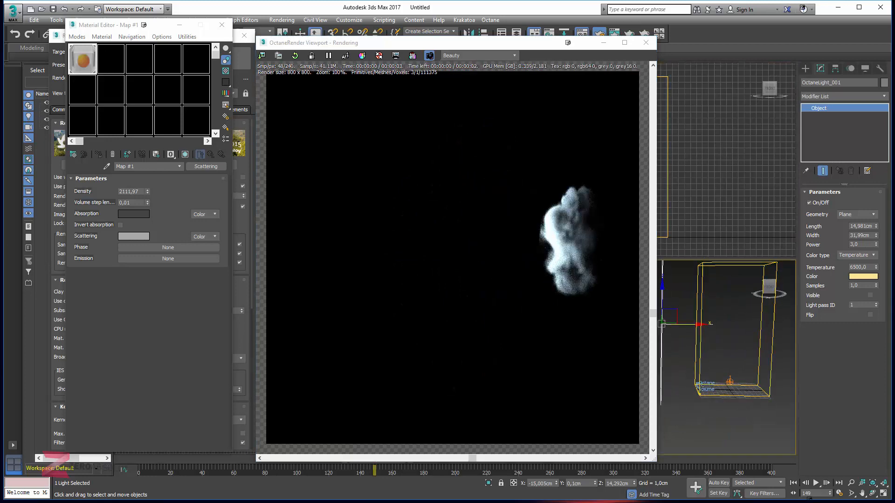
click(699, 385)
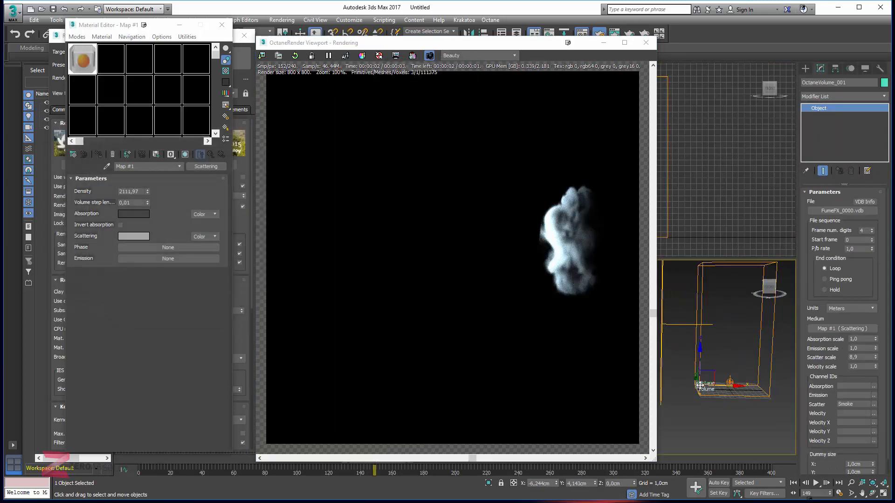
middle_drag(768, 341, 739, 350)
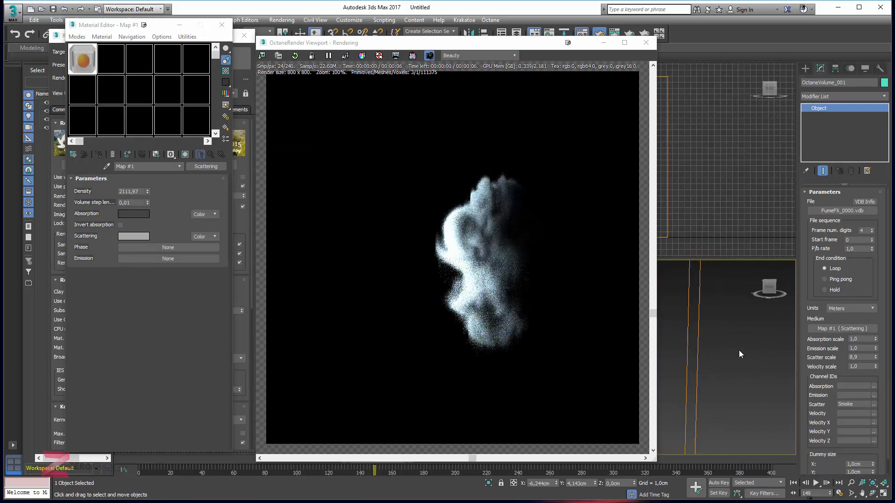
click(848, 309)
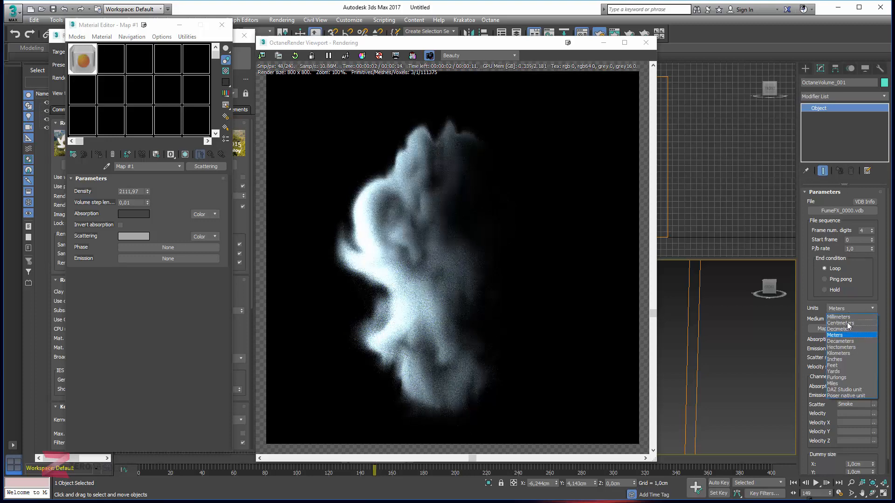
click(841, 323)
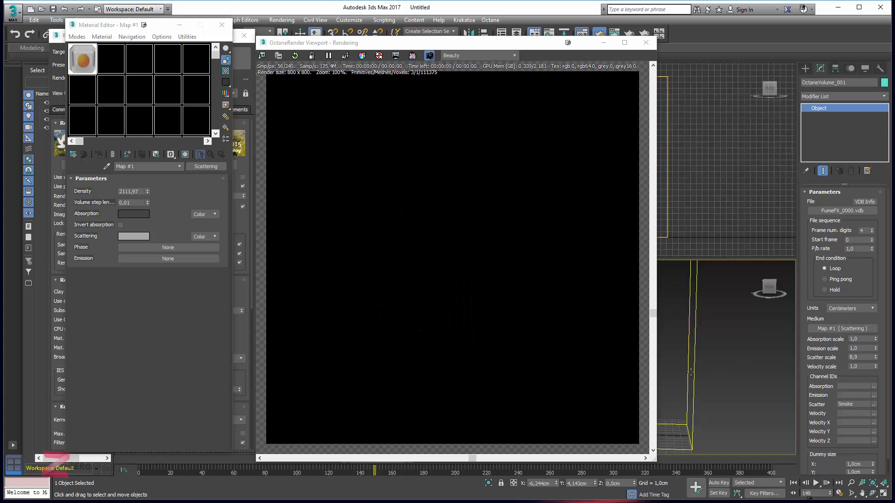
Examine the size of the centimeter-scaled volume in the render preview against its container in the perspective view.
middle_drag(691, 372, 769, 309)
scroll(707, 348, up, 2)
scroll(727, 341, up, 3)
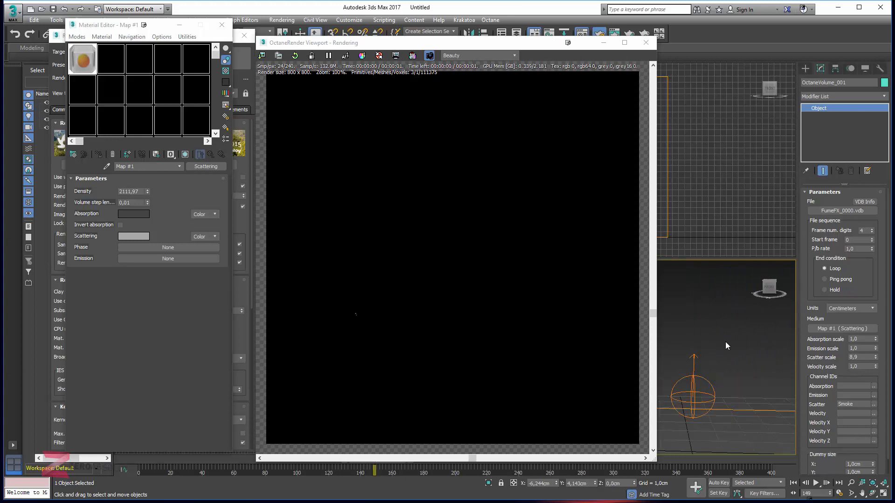
middle_drag(718, 366, 765, 320)
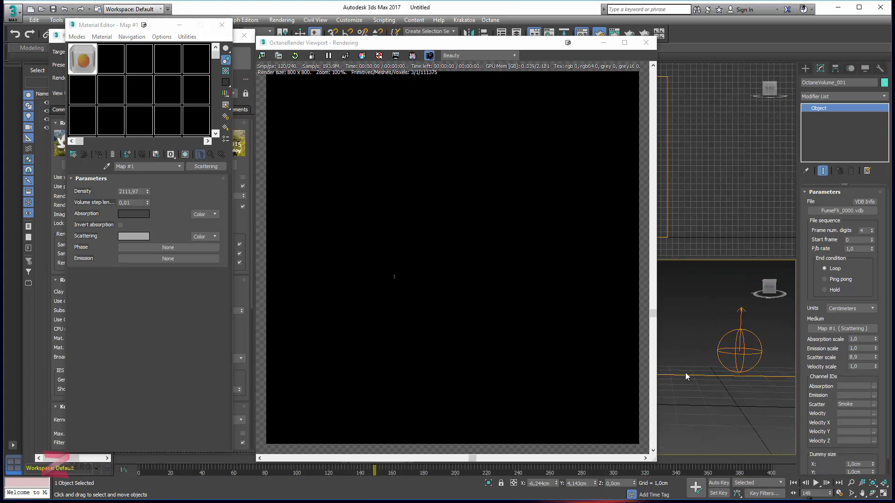
scroll(687, 371, up, 3)
middle_drag(687, 371, 780, 353)
scroll(776, 366, up, 3)
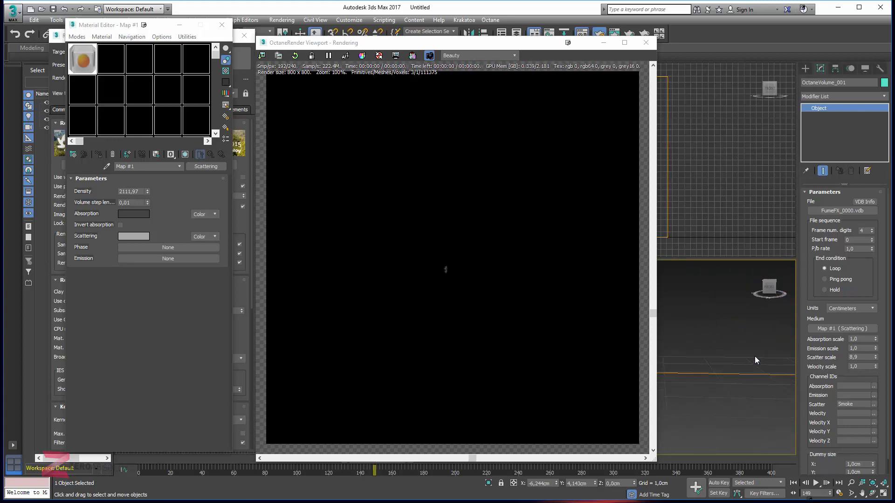
middle_drag(687, 372, 770, 360)
scroll(699, 368, up, 3)
middle_drag(689, 369, 812, 334)
scroll(711, 353, up, 2)
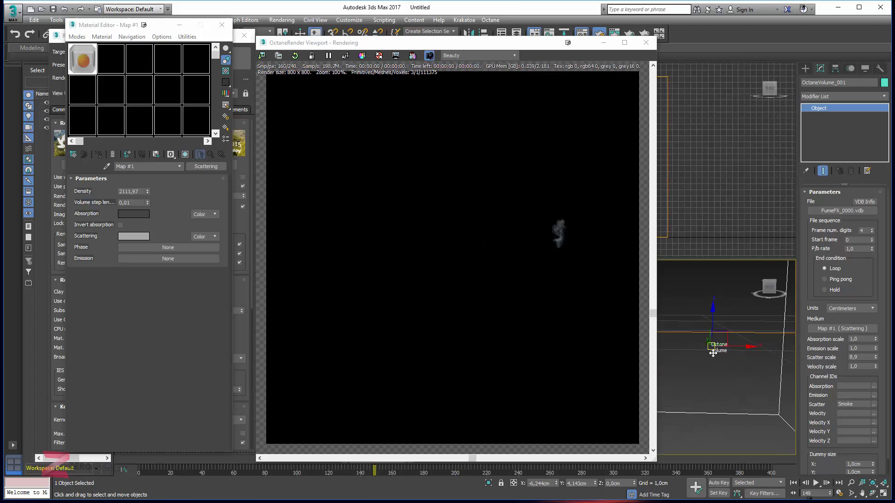
middle_drag(719, 347, 690, 353)
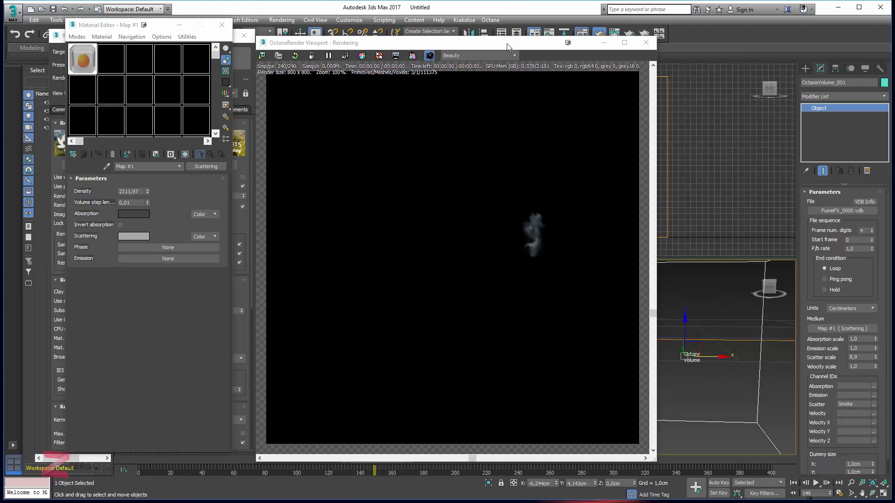
drag(508, 46, 317, 46)
middle_drag(687, 322, 642, 314)
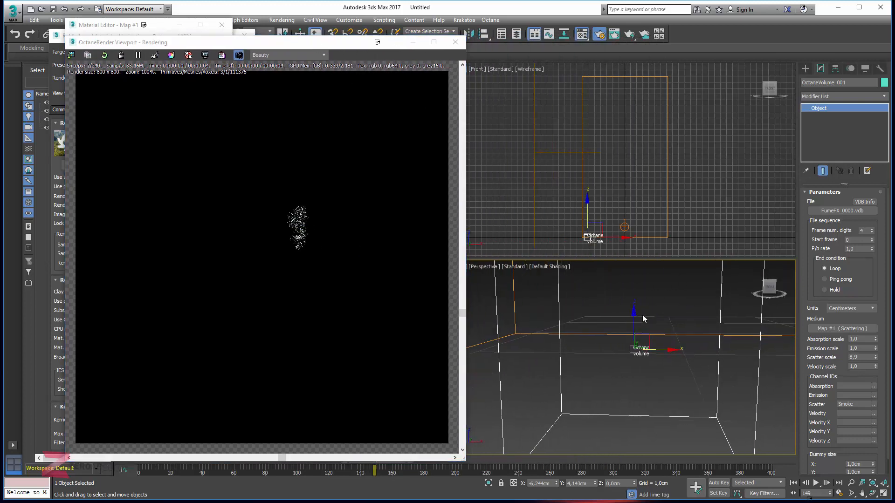
Check the scene's display and system unit settings, leaving them without applying changes.
click(841, 310)
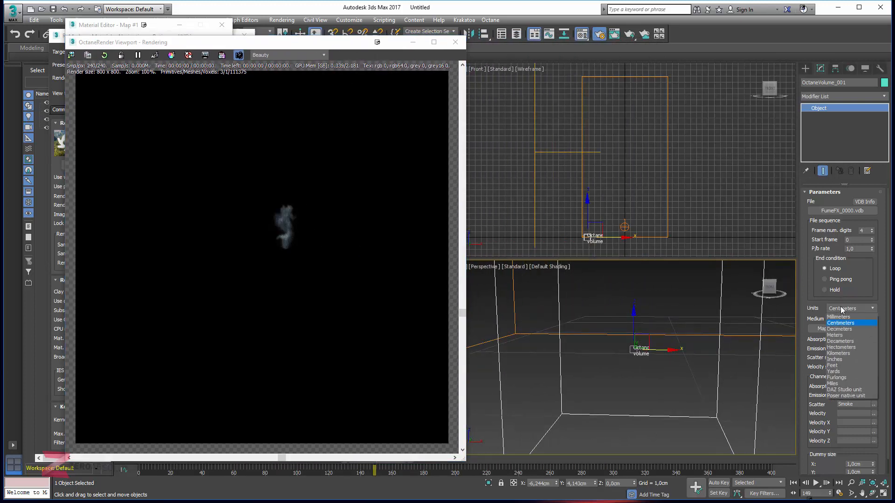
click(340, 23)
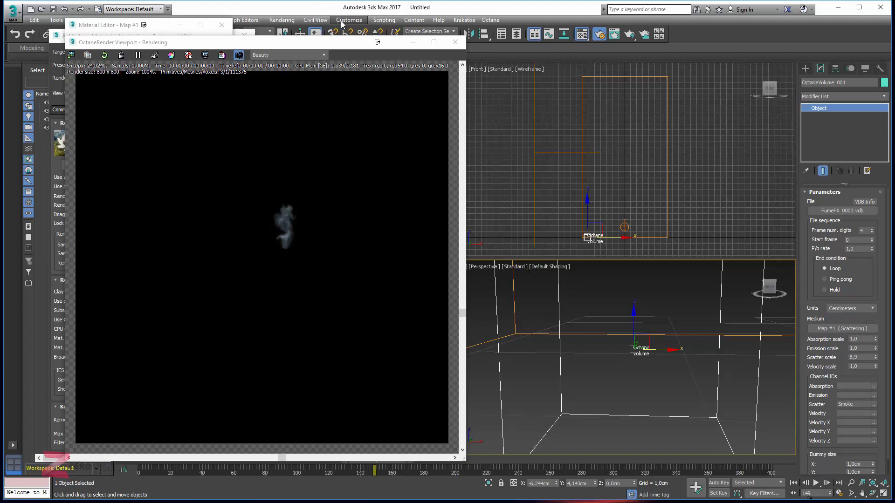
click(342, 24)
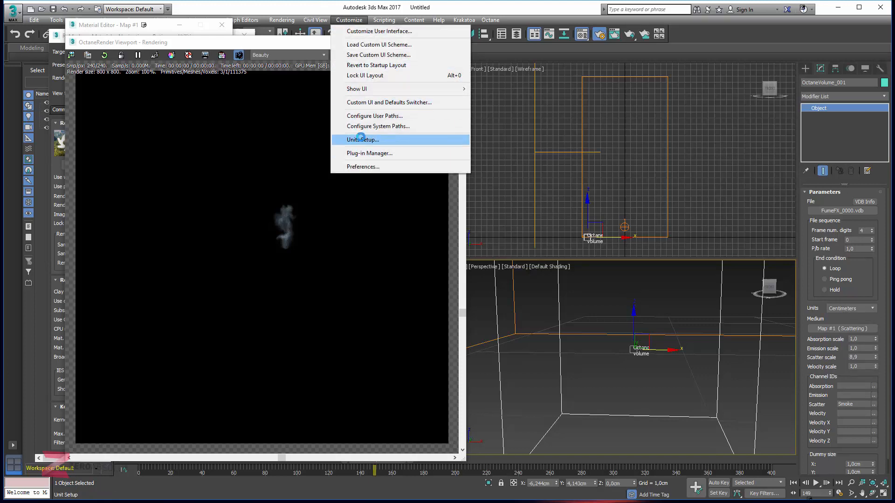
click(362, 139)
click(416, 222)
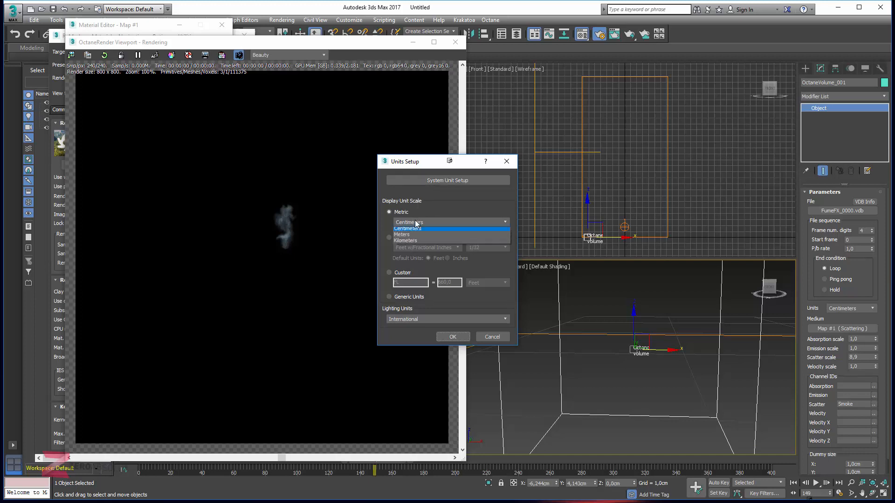
click(445, 179)
click(445, 180)
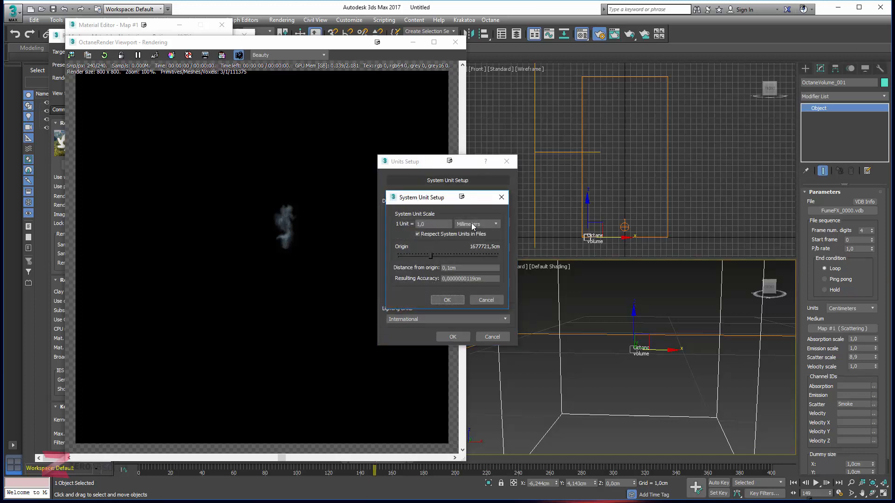
click(487, 299)
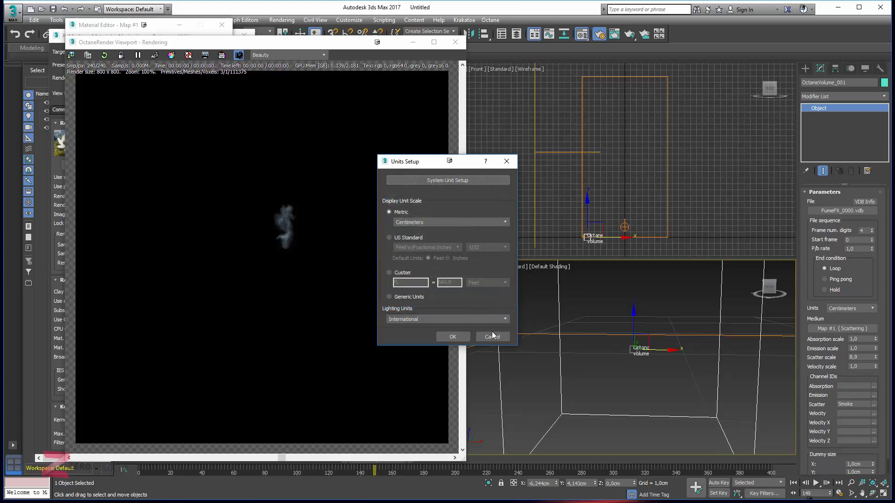
click(492, 334)
Set the Octane volume's units back to Meters and frame the whole smoke plume in the preview.
click(846, 309)
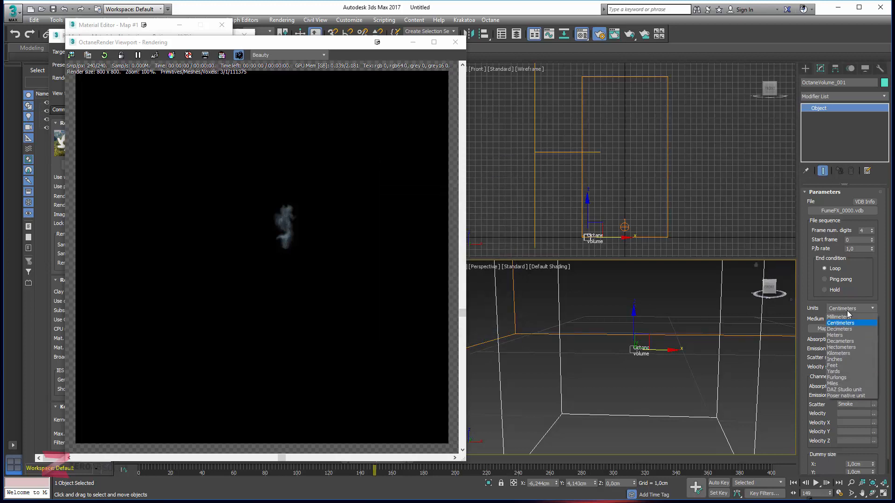
click(845, 335)
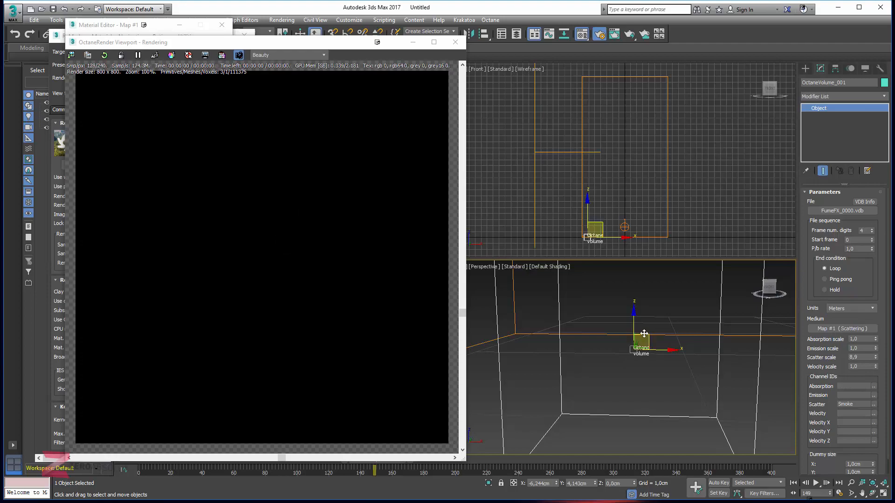
middle_drag(679, 311, 608, 354)
scroll(628, 323, down, 4)
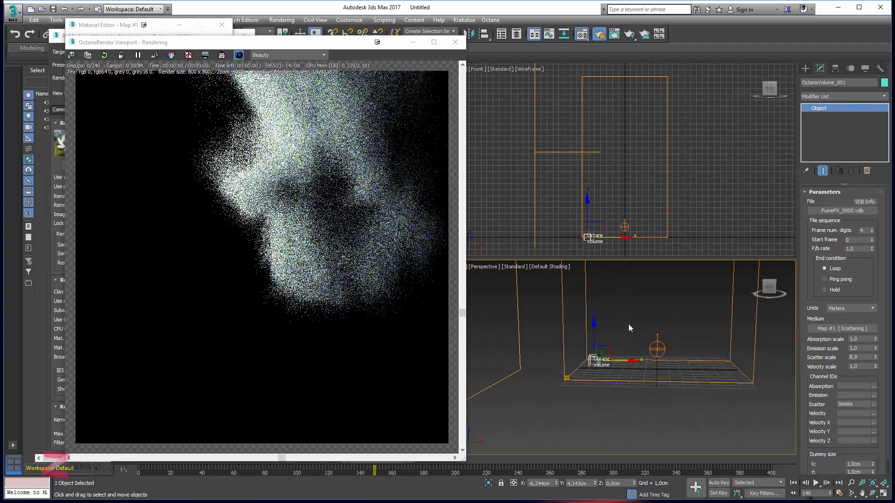
mouse_move(653, 315)
middle_down()
mouse_move(615, 334)
mouse_move(643, 309)
middle_up()
scroll(651, 349, down, 6)
scroll(616, 334, up, 5)
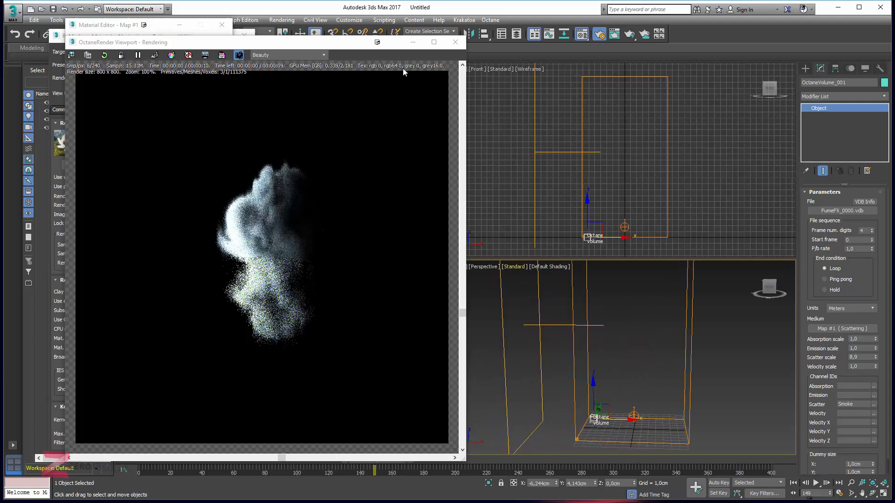
Try the Direct Light kernel on the volume in the render settings, then return the kernel type to Path Tracing.
drag(347, 45, 548, 36)
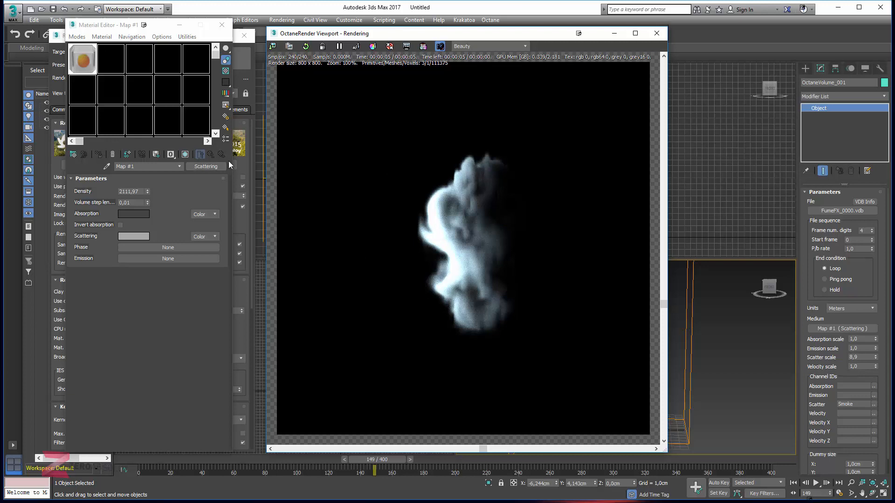
click(247, 180)
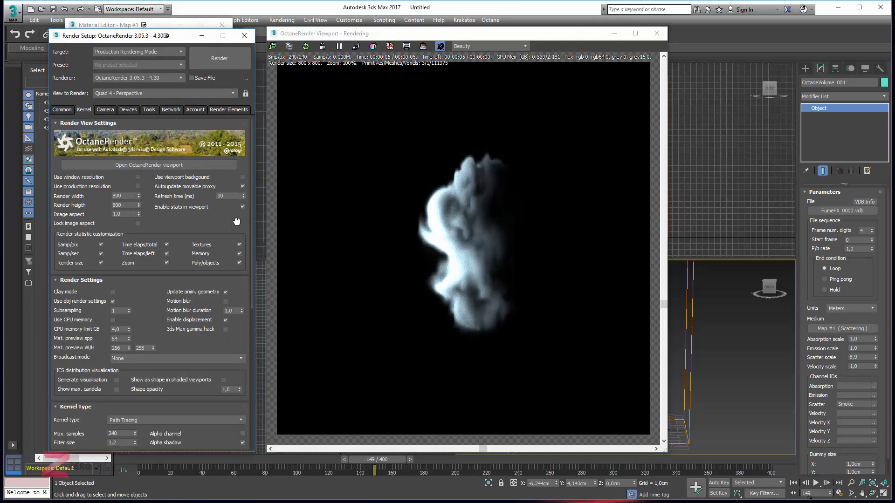
scroll(200, 249, down, 2)
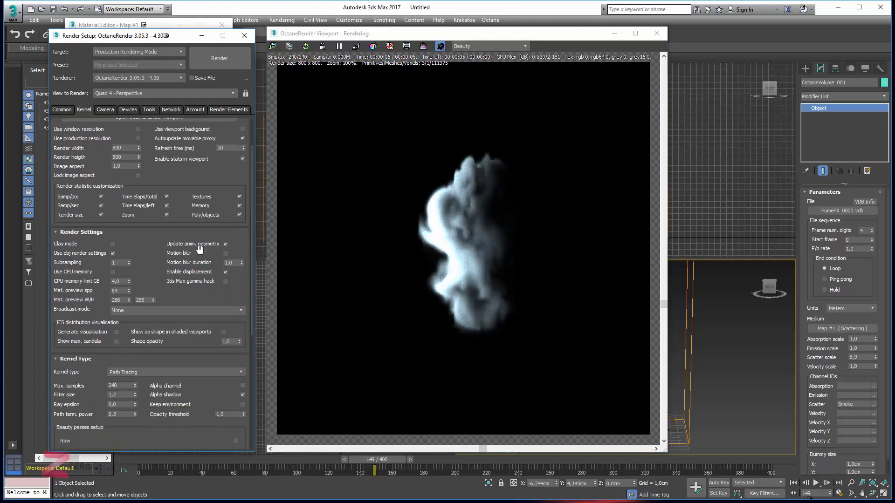
click(120, 372)
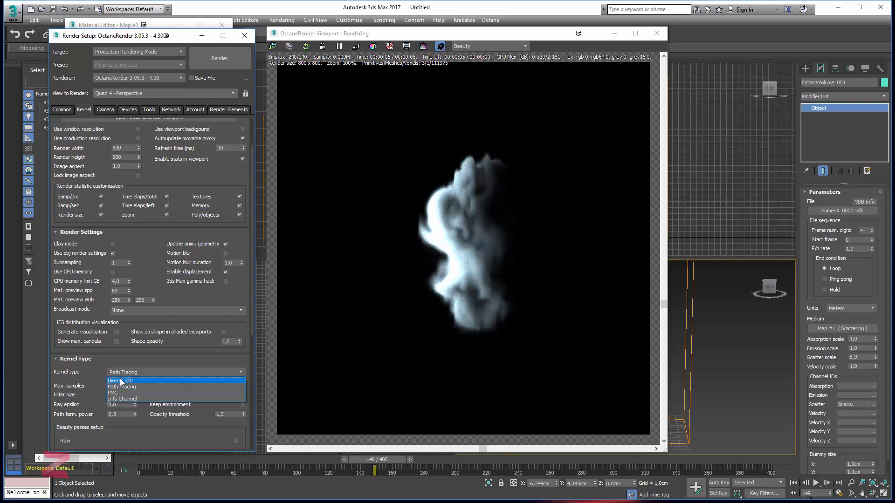
click(120, 381)
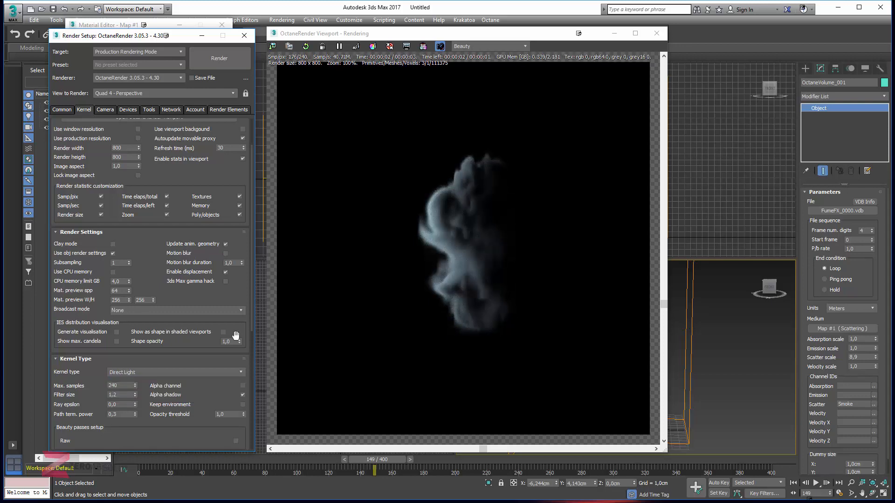
click(140, 372)
click(138, 389)
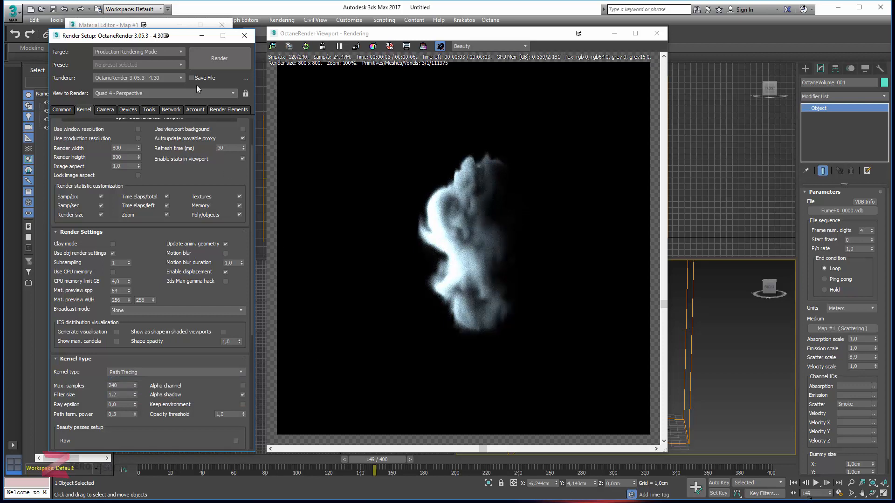
Set the Scattering medium's absorption color to black and its scattering color to near white.
click(124, 26)
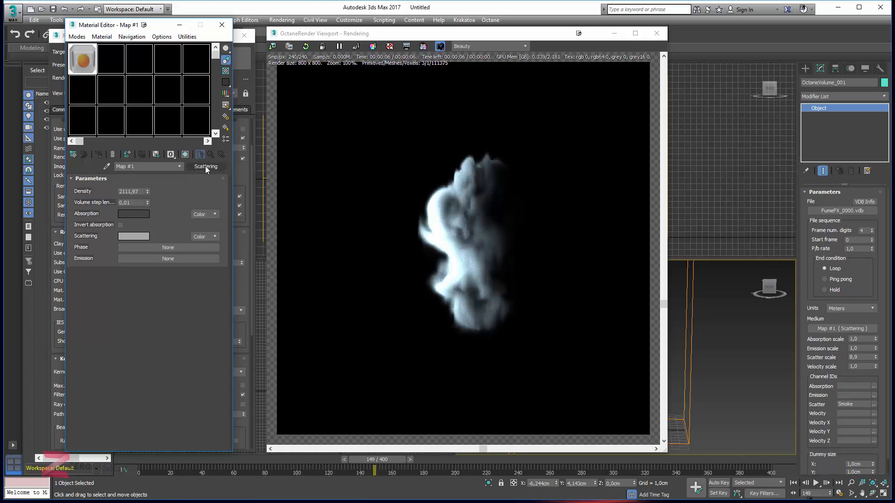
click(128, 215)
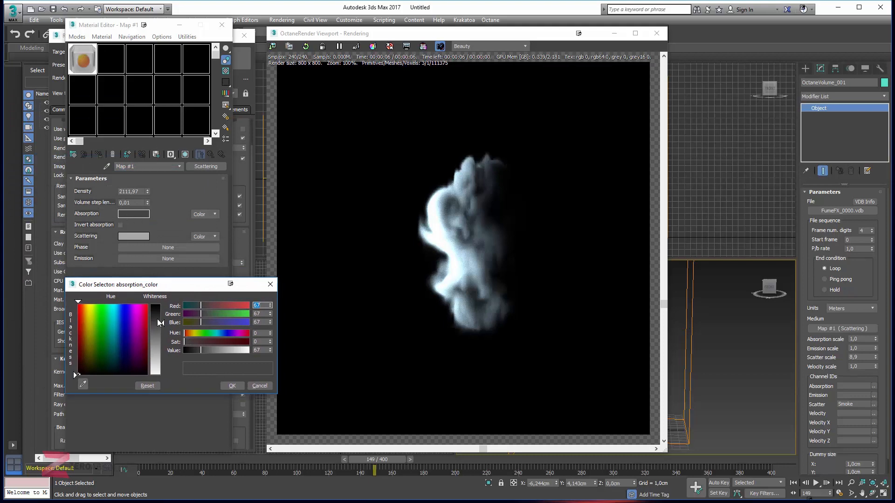
mouse_move(157, 319)
mouse_down()
mouse_move(160, 303)
mouse_move(168, 374)
mouse_move(162, 303)
mouse_up()
click(236, 386)
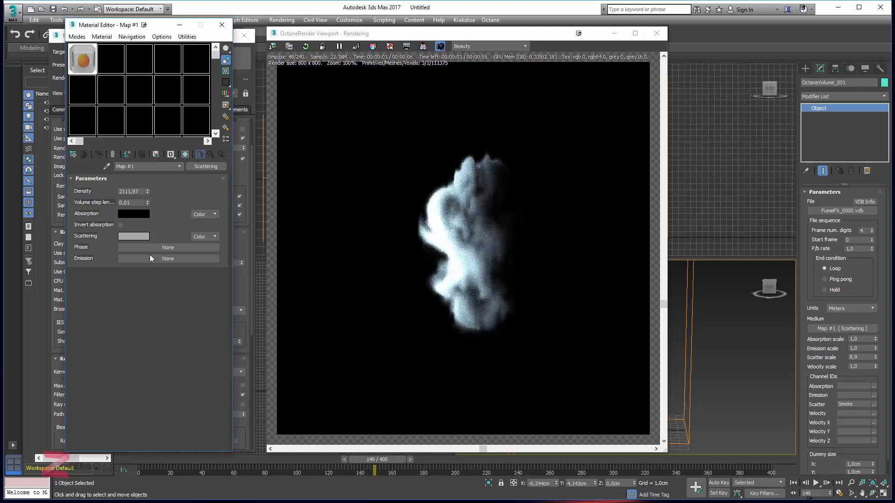
click(136, 238)
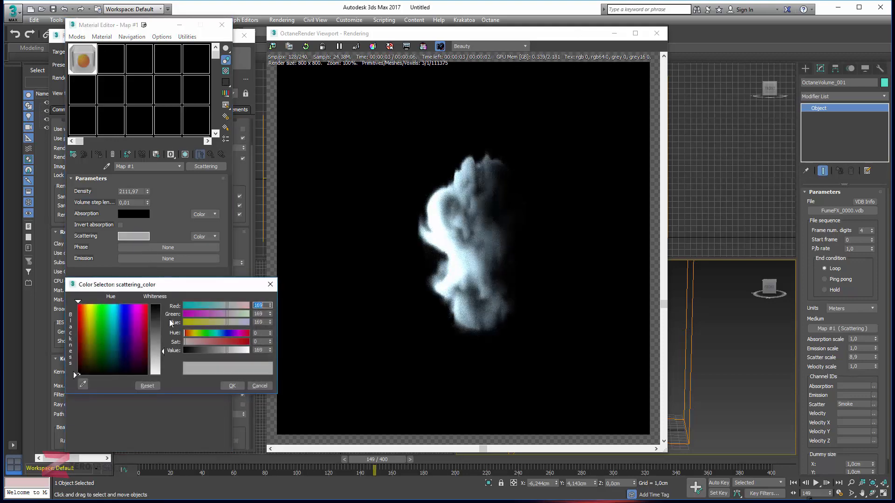
drag(162, 349, 162, 376)
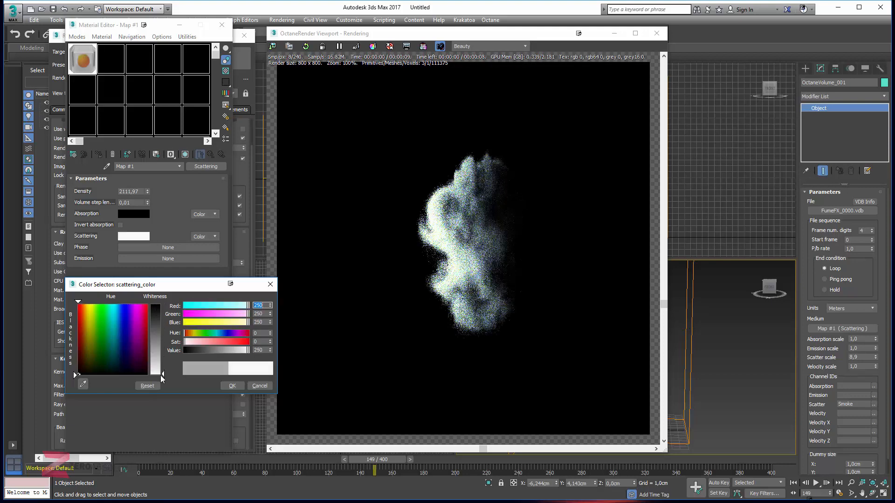
click(231, 386)
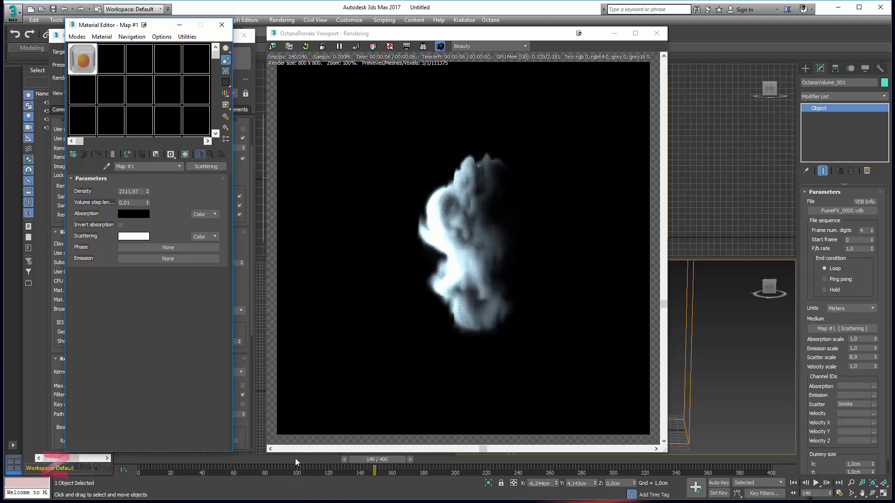
Go to frame 140 and replace the volume's Scattering medium with a Volume medium, instanced into the first material slot.
drag(295, 458, 349, 460)
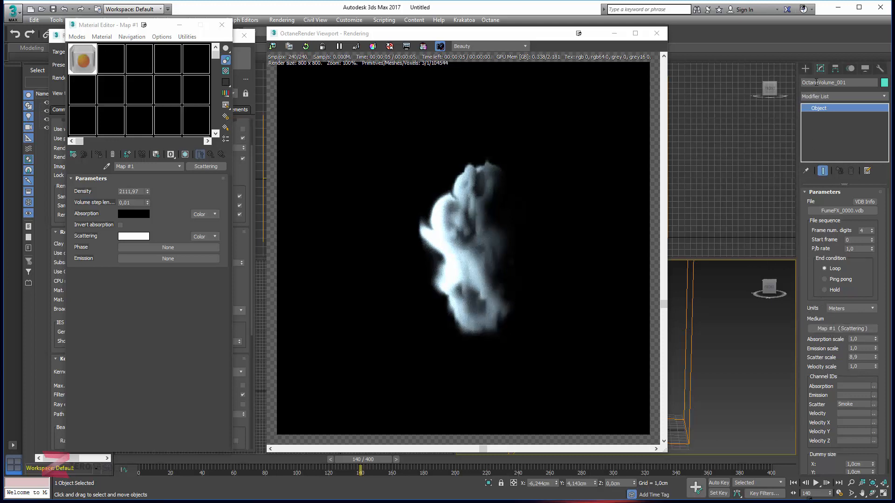
click(836, 329)
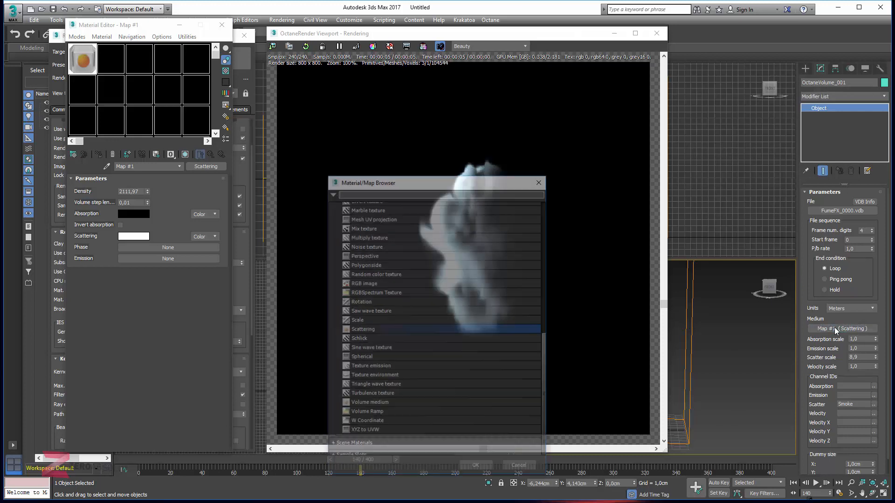
scroll(406, 341, down, 1)
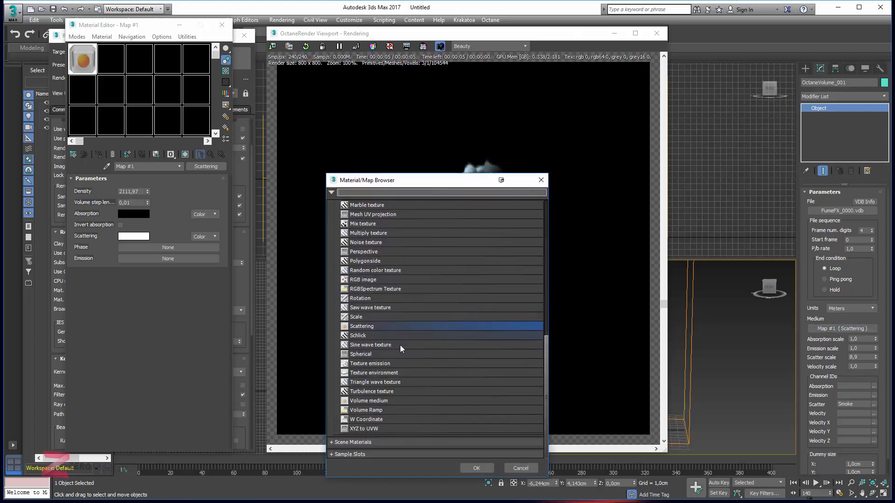
double_click(373, 401)
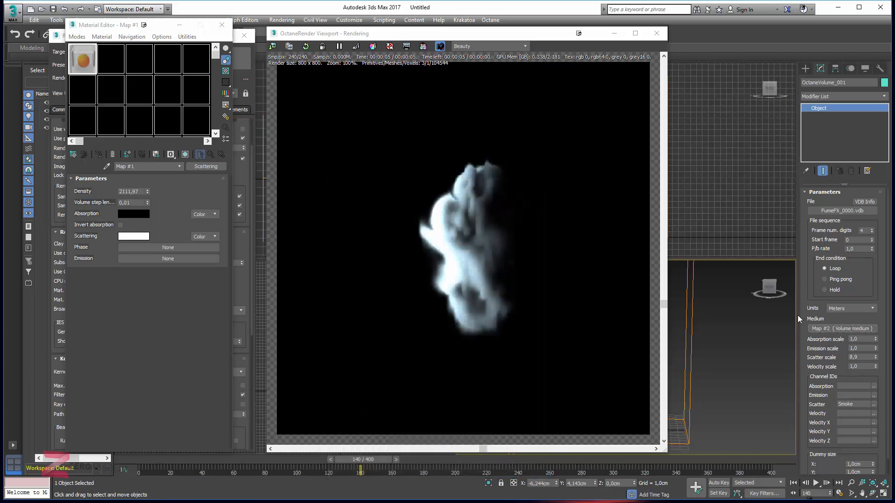
drag(841, 327, 80, 61)
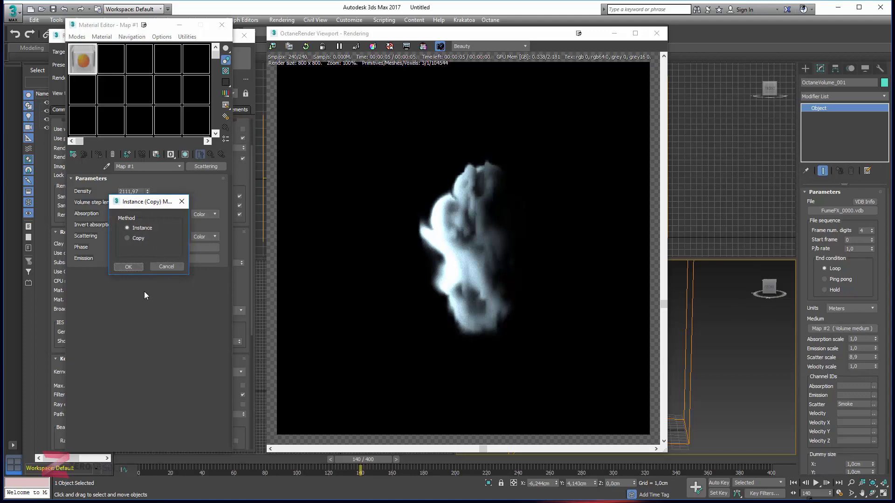
click(128, 267)
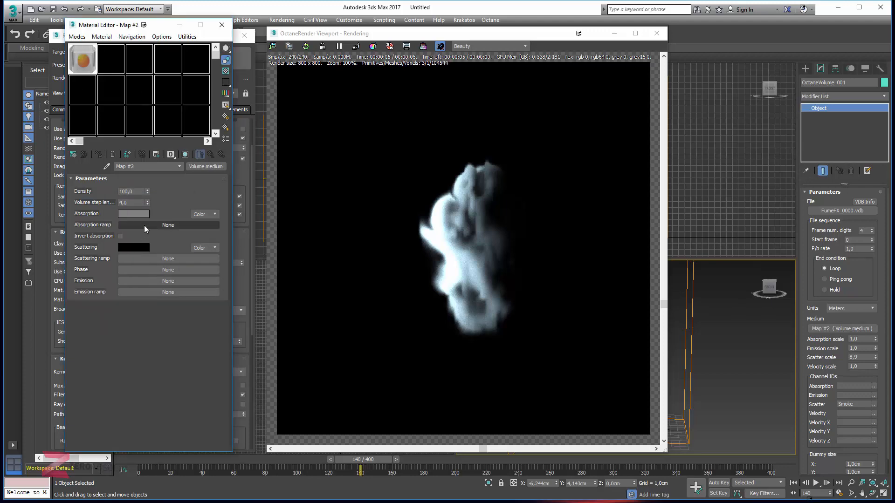
Set the Volume medium's density to 0 and reopen the Octane render preview to load the new medium.
click(305, 46)
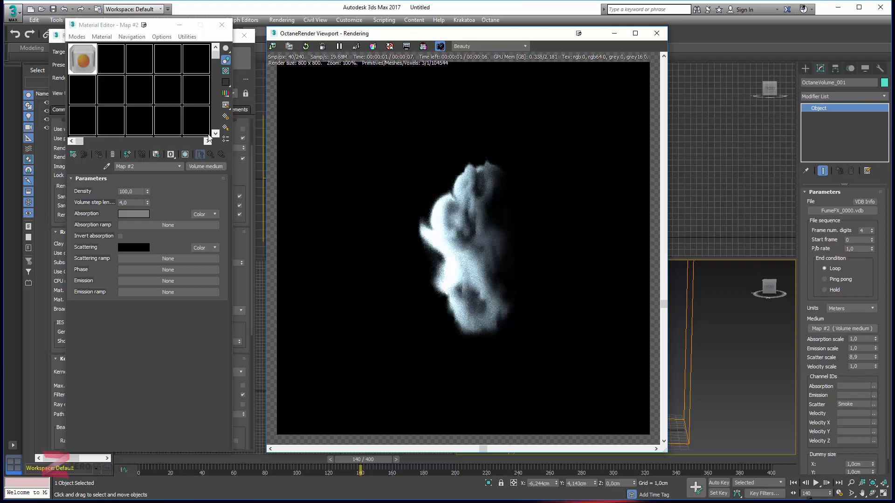
drag(146, 191, 148, 243)
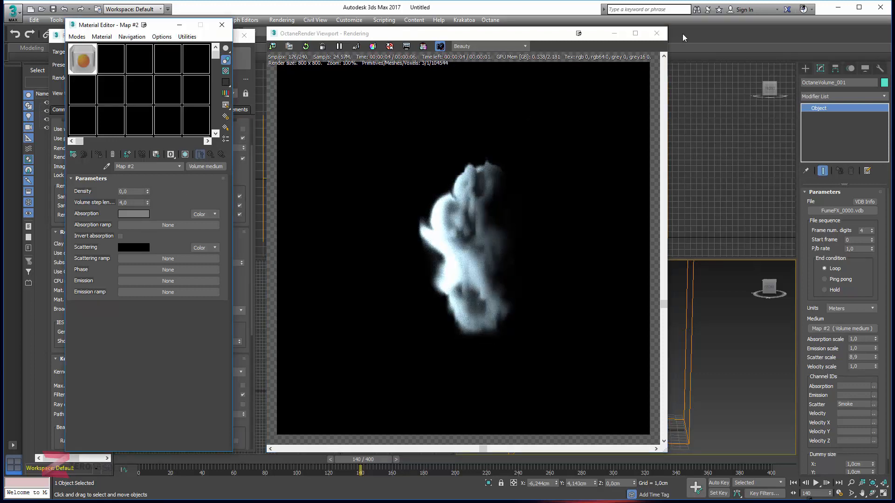
click(657, 33)
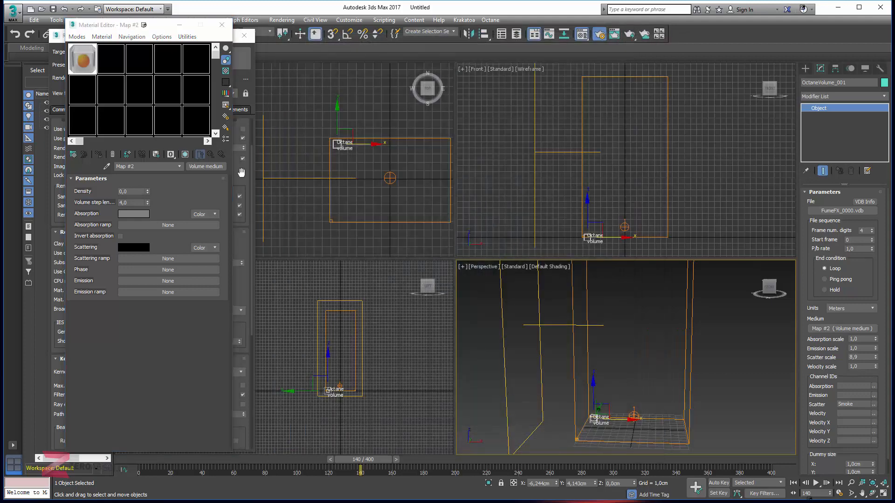
click(241, 172)
scroll(145, 163, up, 2)
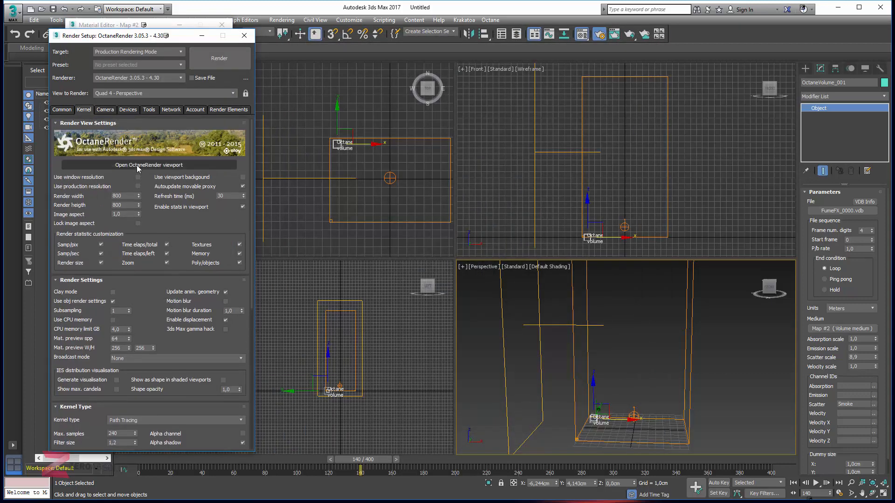
click(138, 166)
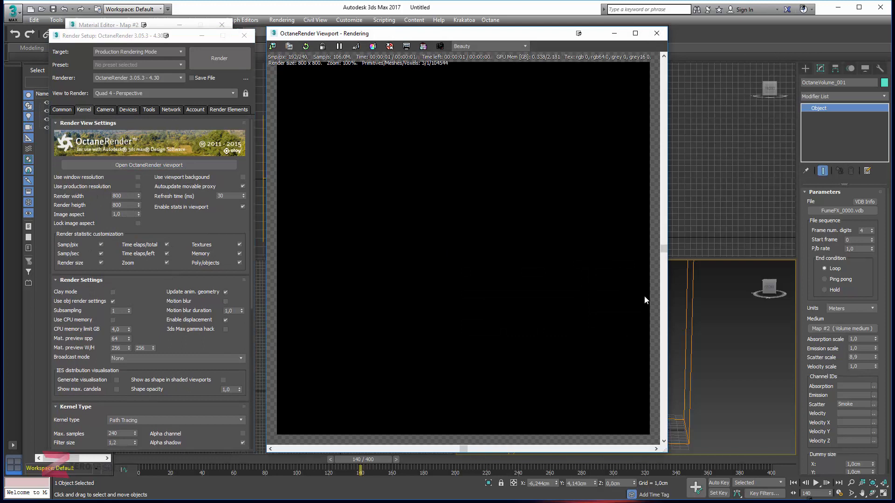
right_click(702, 327)
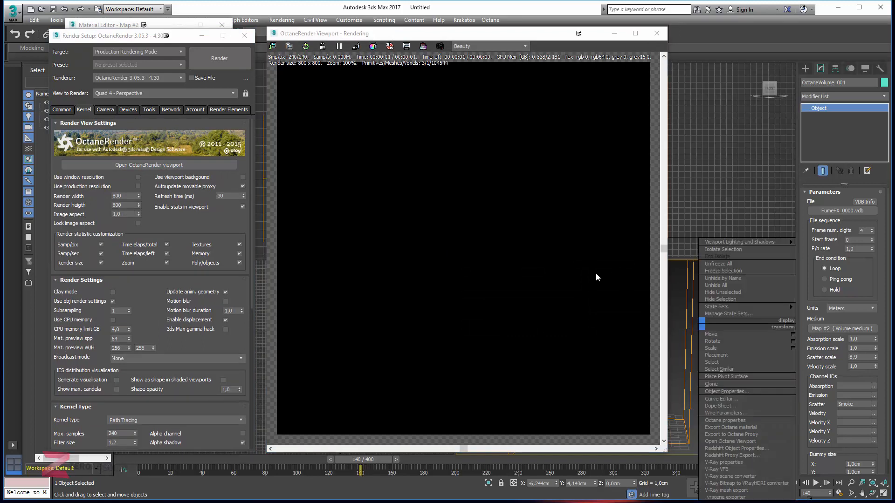
Raise the Volume medium's density to 554.525.
click(120, 33)
click(114, 27)
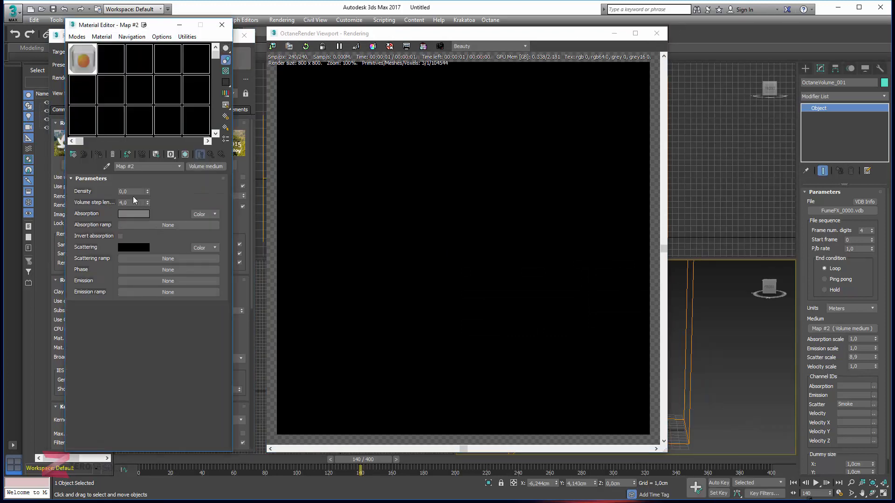
drag(147, 192, 170, 28)
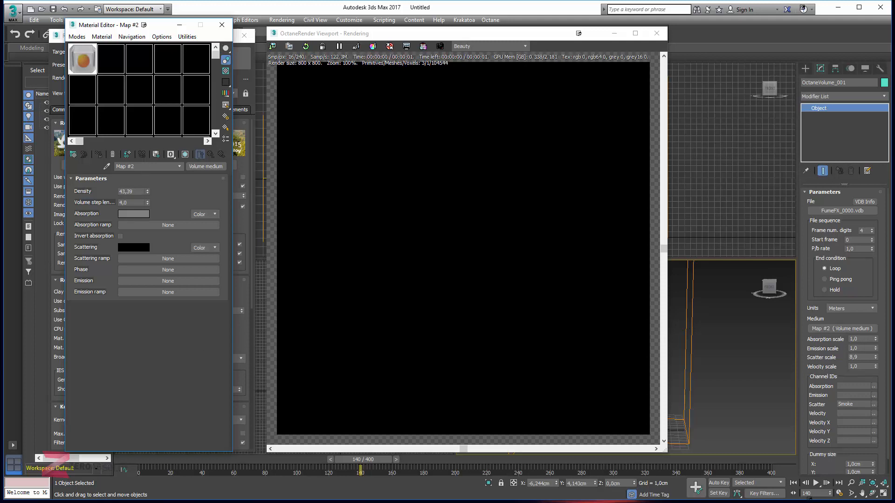
drag(148, 191, 168, 60)
Change the Volume medium's absorption color to dark gray.
click(134, 213)
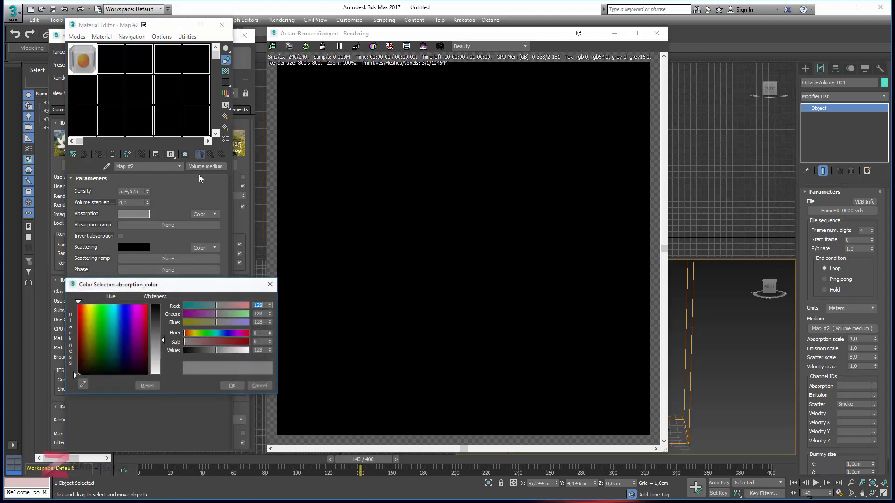
click(156, 304)
drag(156, 305, 159, 325)
click(230, 386)
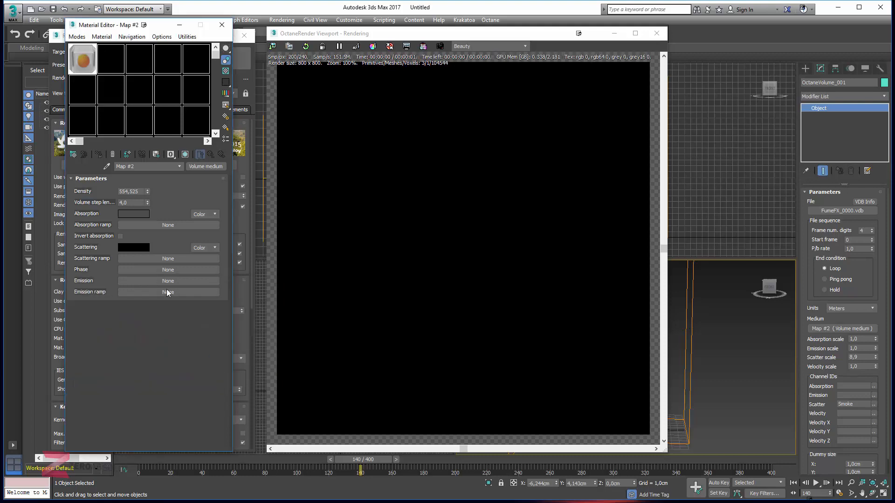
Set the Volume medium's scattering color to white (255) and its absorption color to black.
click(140, 246)
drag(154, 322, 155, 373)
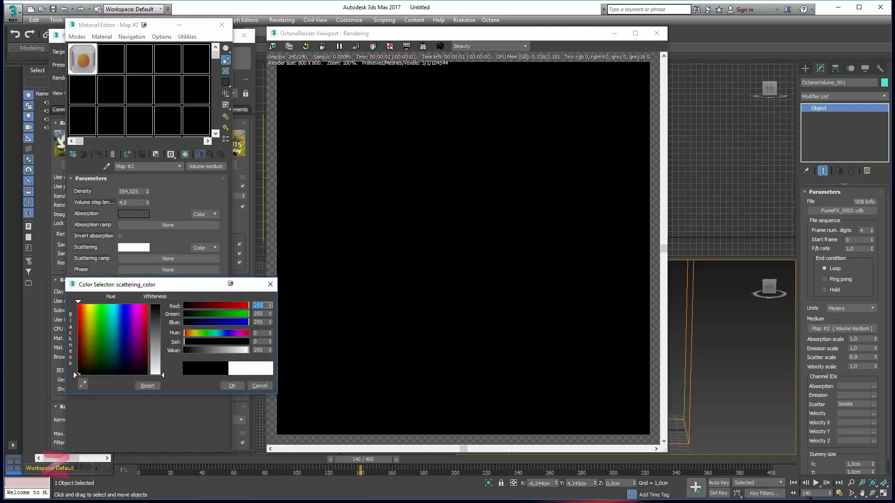
click(231, 386)
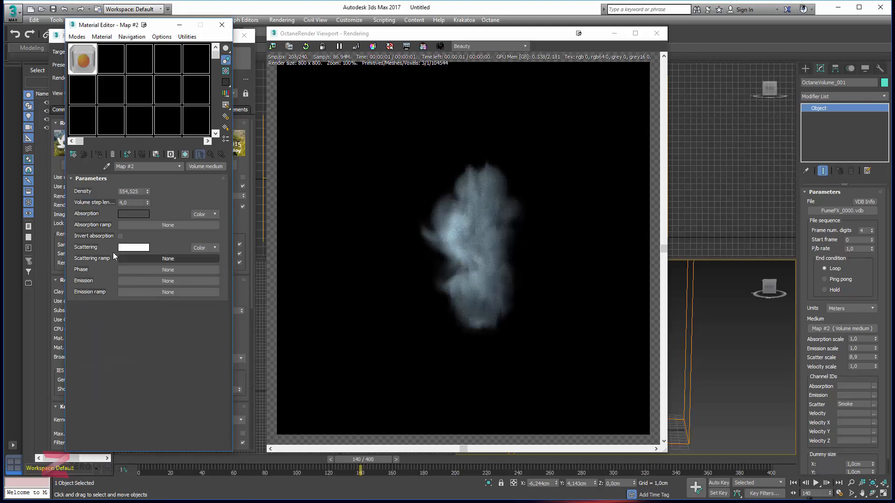
click(131, 214)
drag(152, 320, 154, 304)
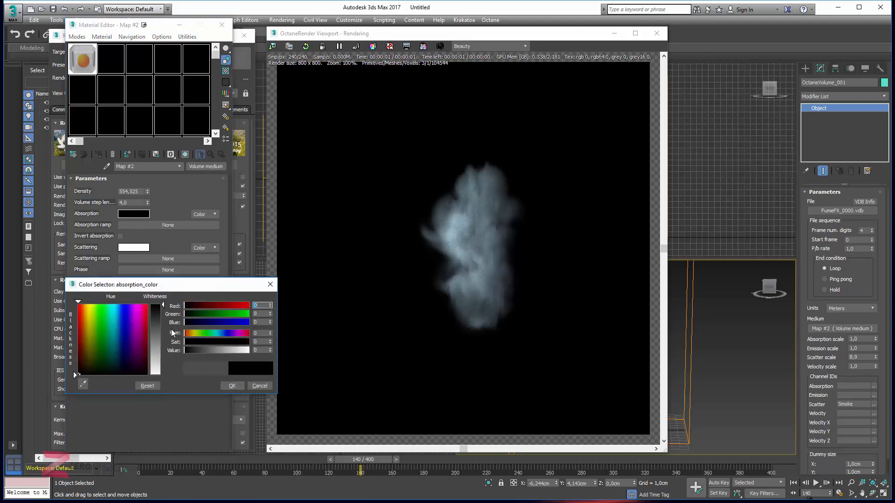
click(230, 385)
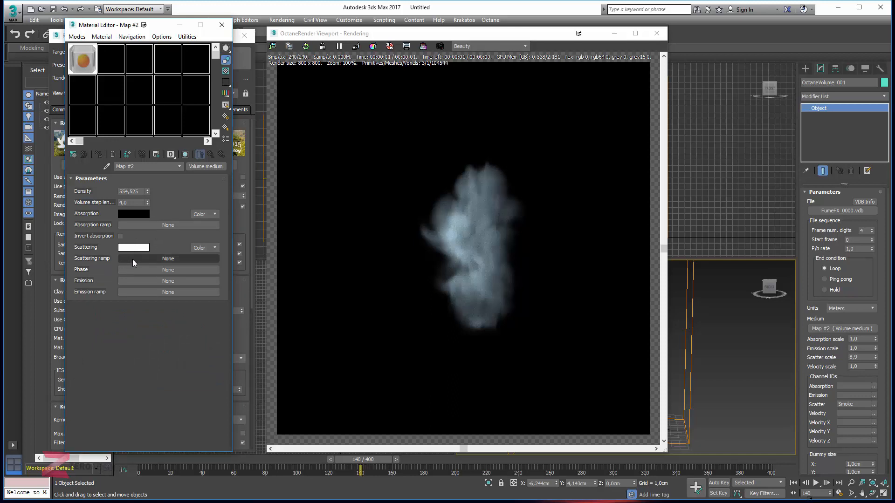
Assign a Volume Ramp to the medium's scattering ramp and add a pure red marker near its black end.
click(159, 259)
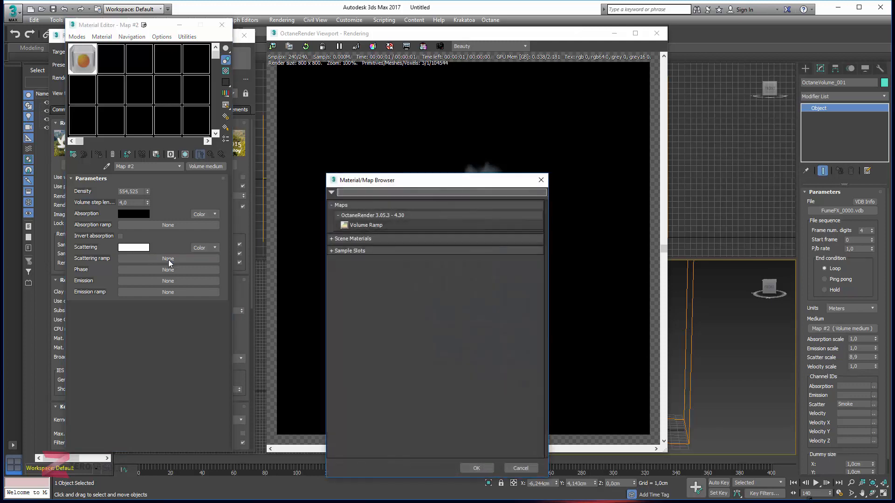
double_click(362, 226)
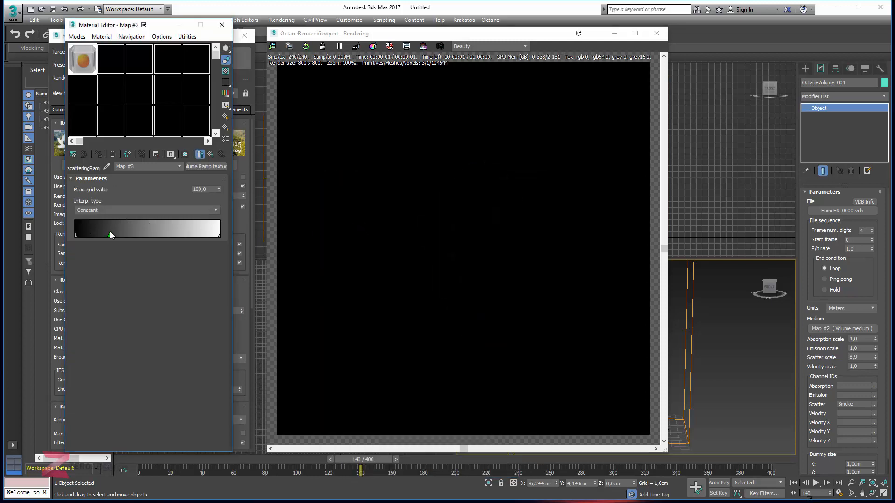
click(90, 234)
double_click(90, 234)
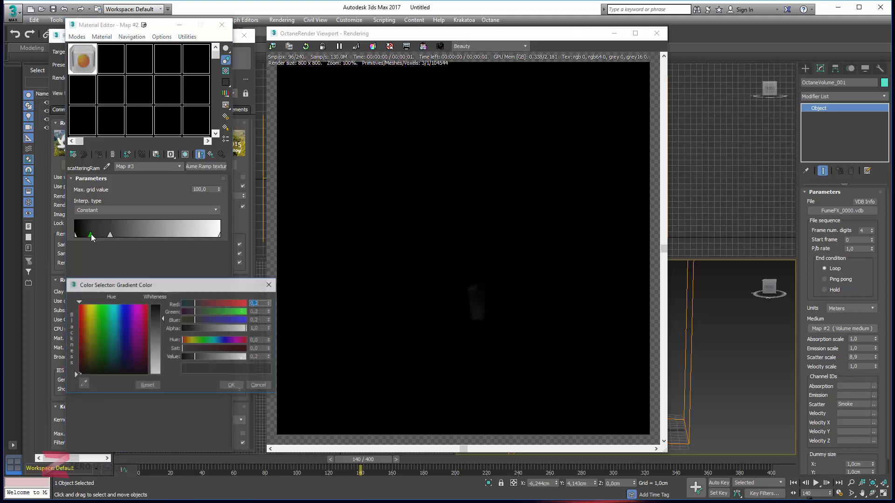
drag(121, 350, 163, 304)
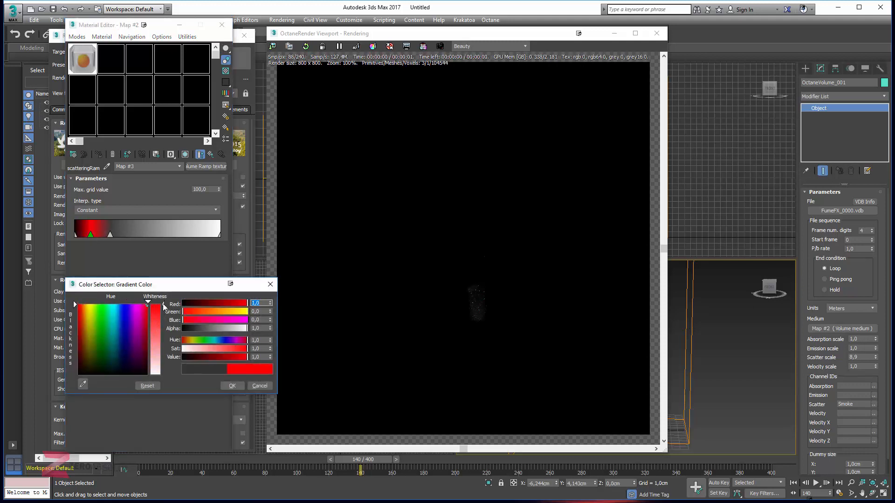
click(232, 386)
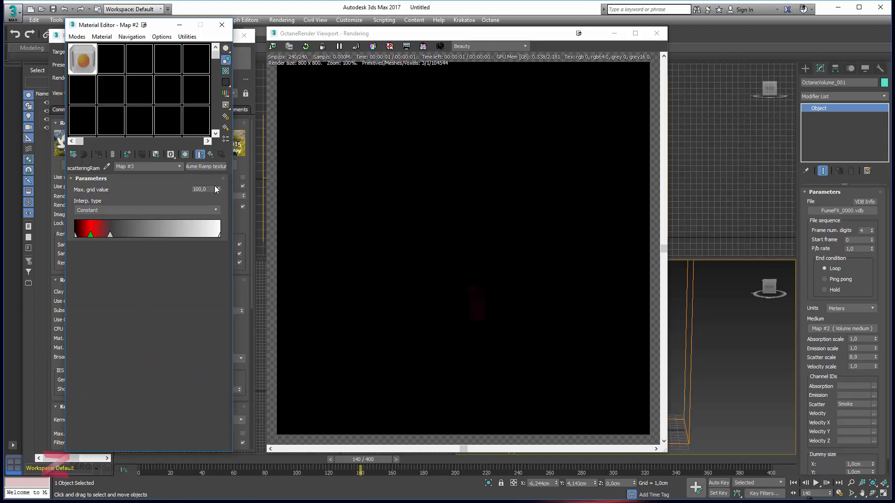
Lower the scattering ramp's max. grid value to 1.
drag(219, 190, 220, 234)
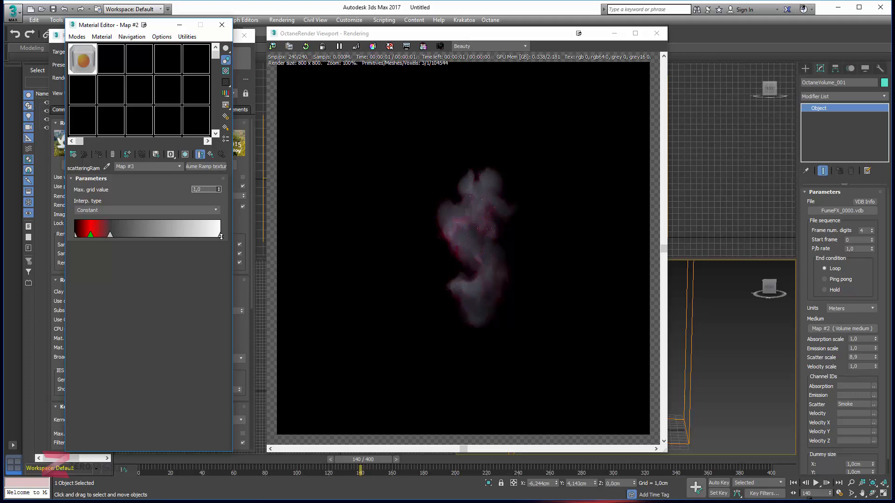
drag(221, 236, 221, 243)
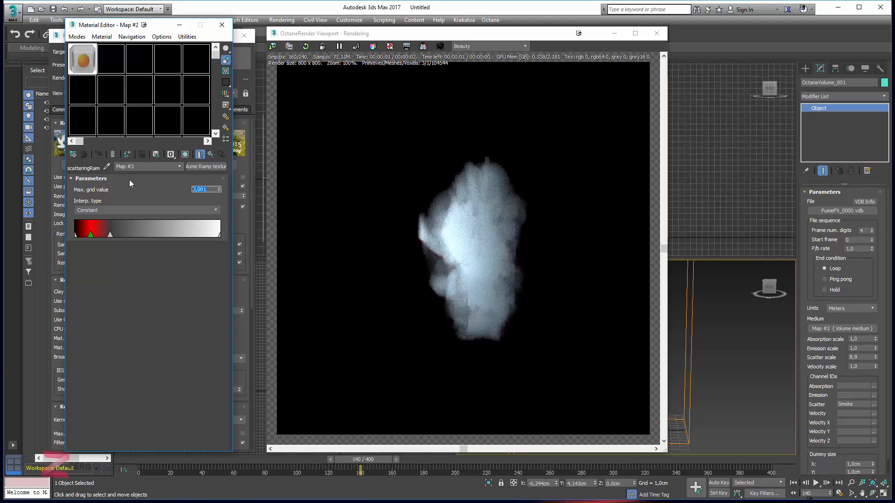
text(1)
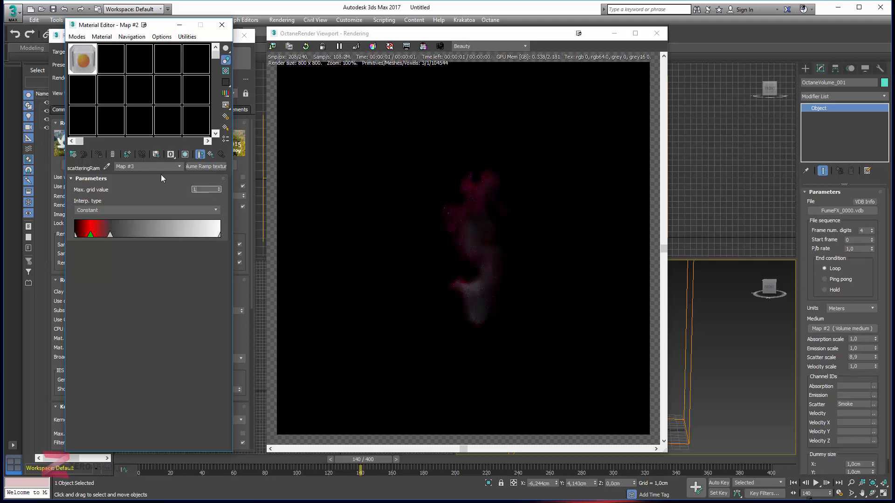
key(Return)
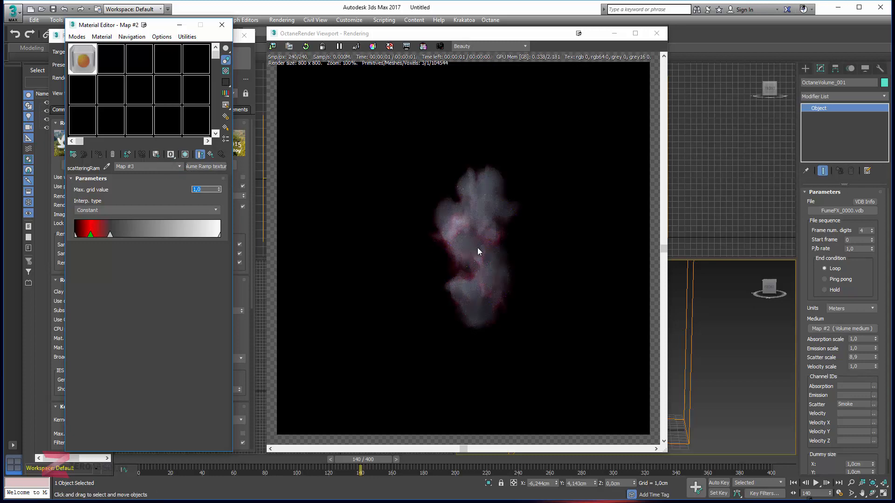
Move the scattering ramp's two inner markers toward the white end and recolor the gray one saturated blue.
mouse_move(110, 235)
mouse_down()
mouse_move(144, 235)
mouse_move(102, 233)
mouse_up()
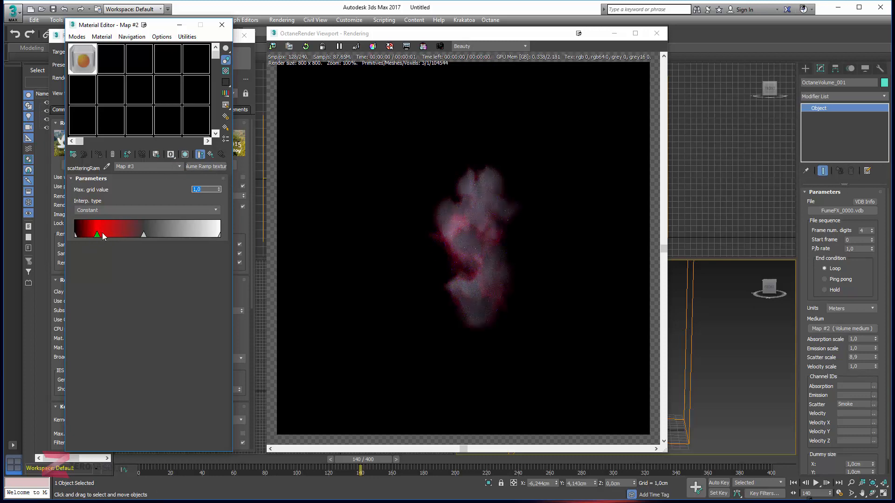
double_click(143, 235)
mouse_move(124, 317)
mouse_down()
mouse_move(122, 303)
mouse_move(162, 303)
mouse_up()
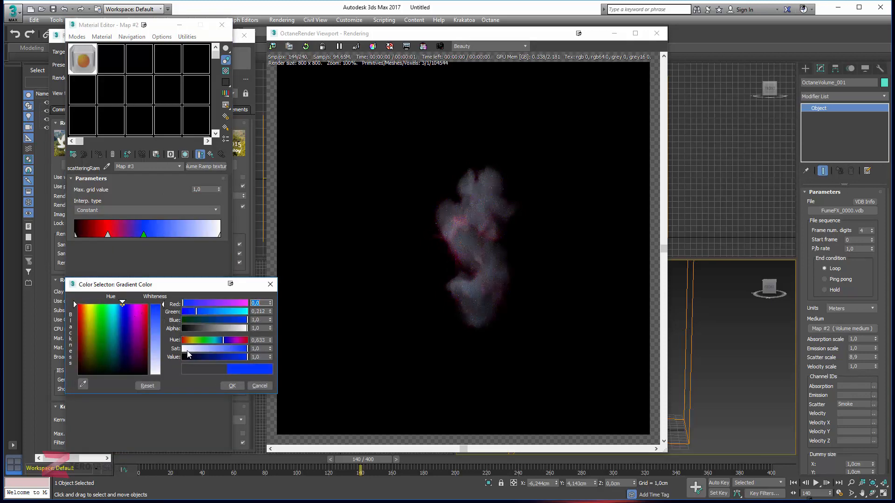
click(232, 386)
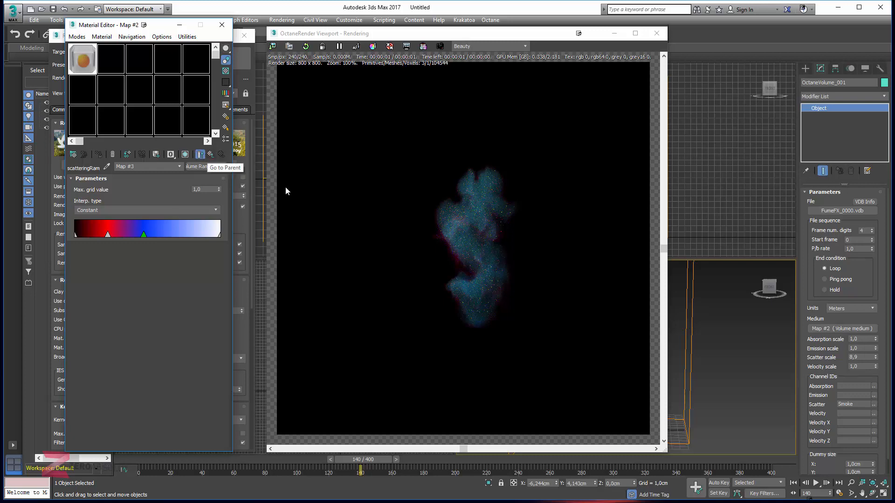
Inspect the noise in the render and raise the Path Tracing kernel's max. samples to 800.
scroll(501, 228, up, 1)
scroll(481, 245, up, 4)
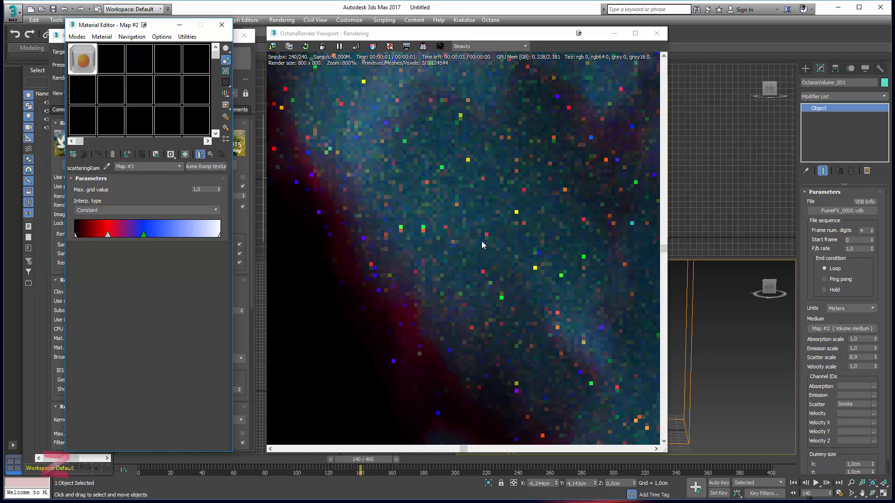
scroll(482, 242, down, 4)
drag(240, 221, 239, 152)
double_click(124, 366)
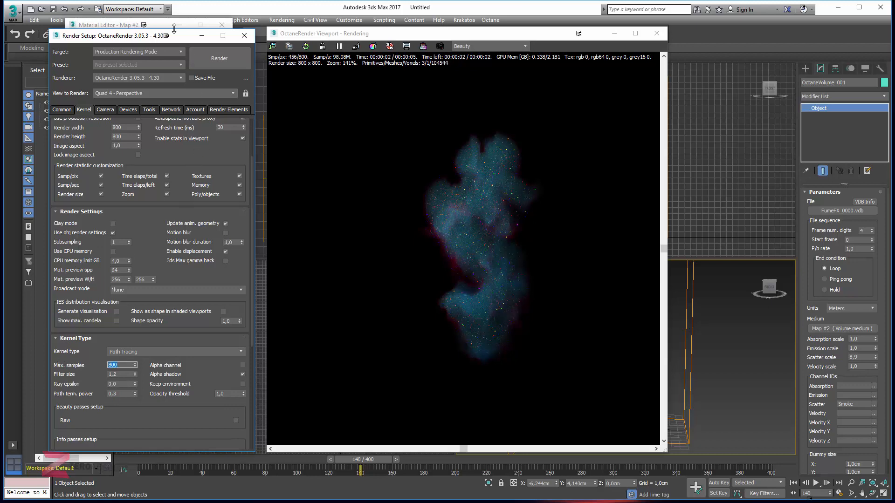
Set the scattering ramp's max. grid value to 100.
click(126, 26)
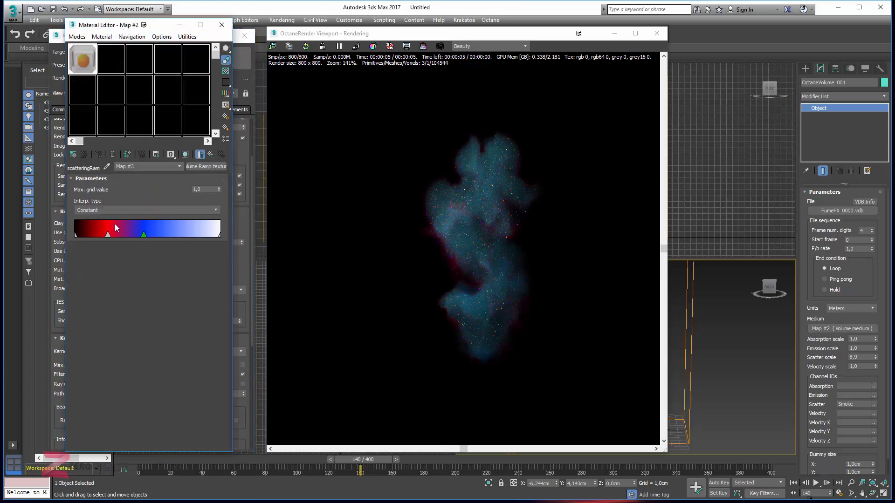
drag(219, 189, 234, 153)
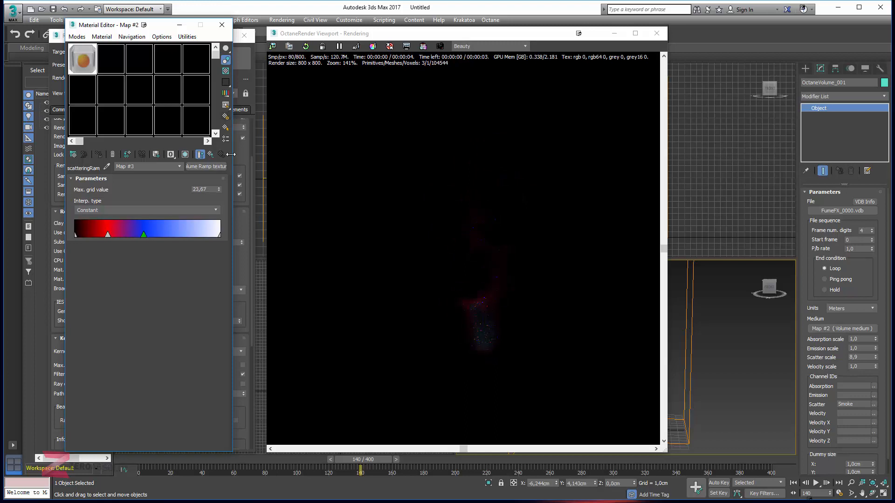
double_click(209, 188)
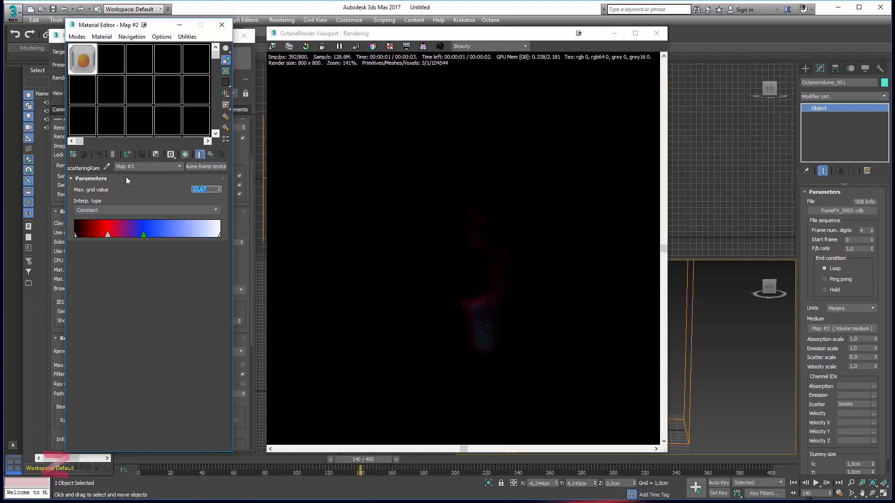
text(100)
key(Return)
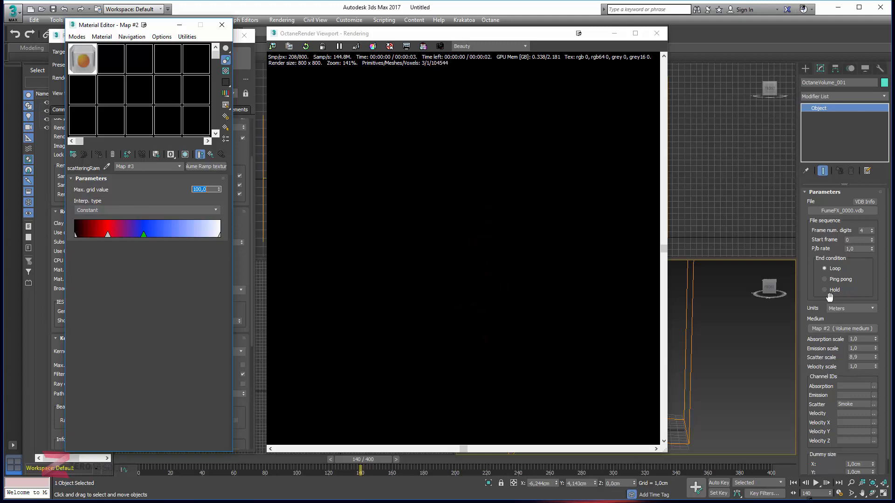
Try scatter scales of 100 and 1099 on the Octane volume, settling on 126.
double_click(867, 357)
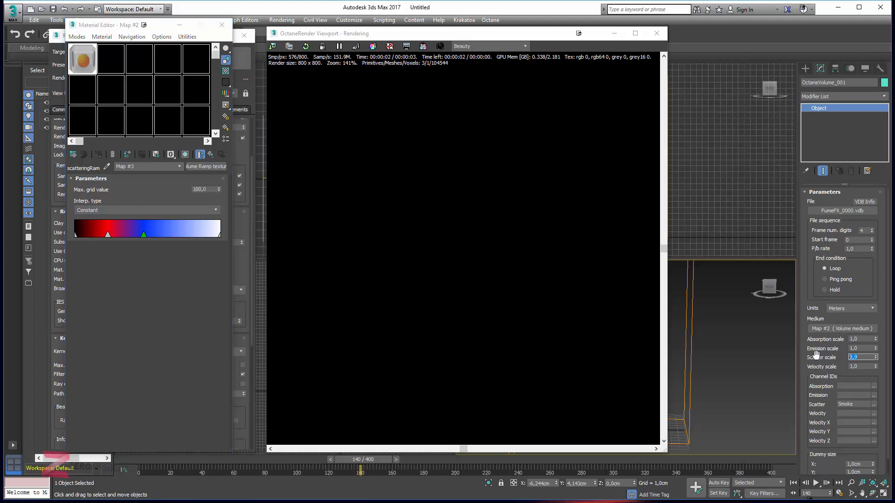
text(100)
key(Return)
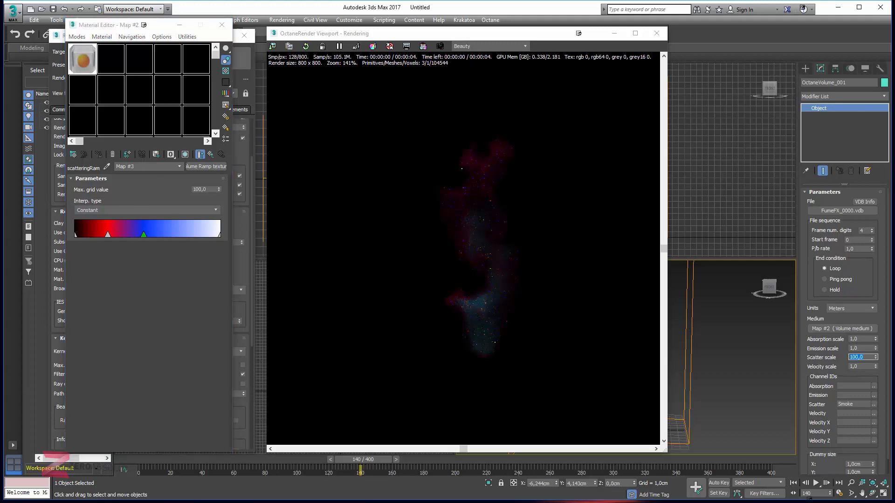
drag(876, 357, 876, 326)
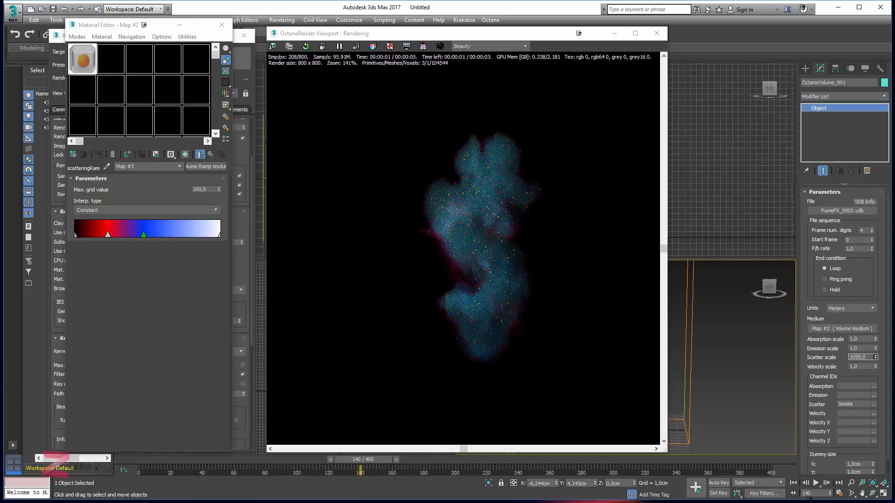
drag(876, 357, 875, 382)
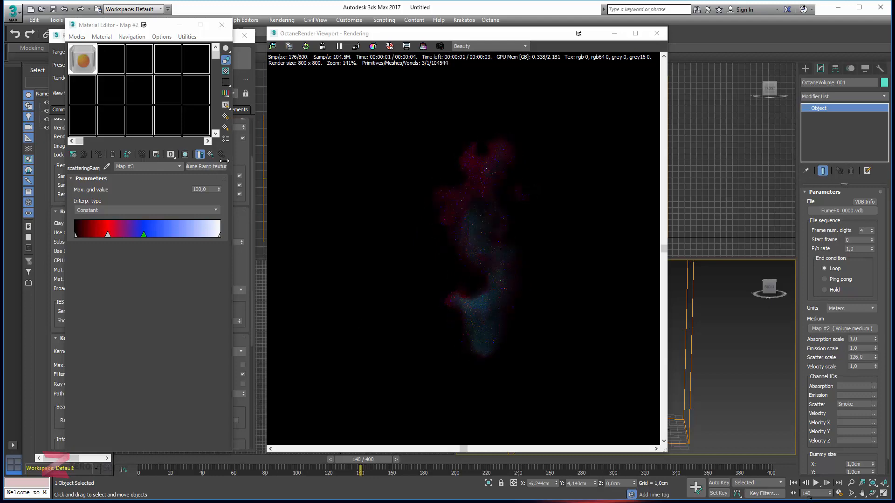
Raise the Volume medium's density to 2980.963 and set its volume step length to 0.02.
click(211, 154)
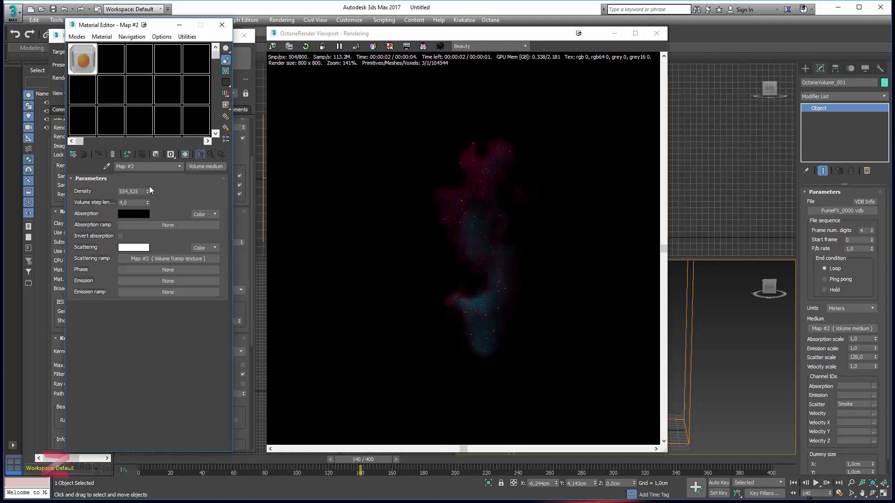
drag(152, 122, 163, 49)
drag(156, 268, 156, 263)
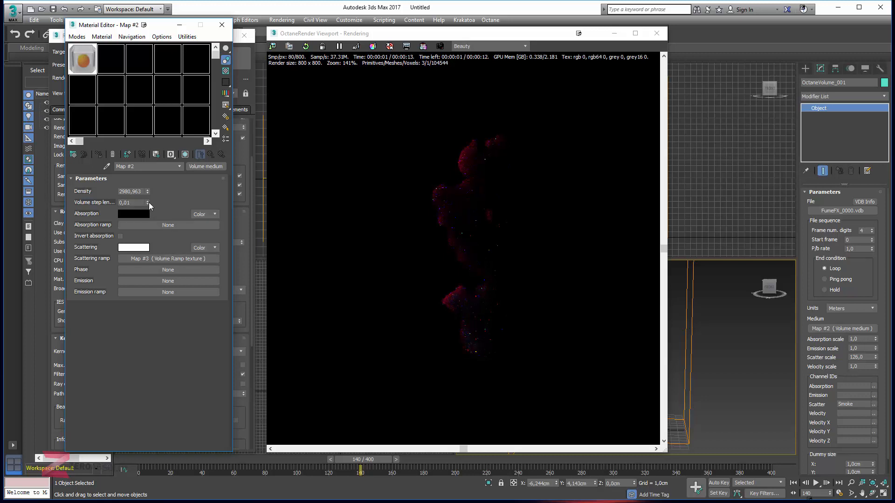
click(148, 201)
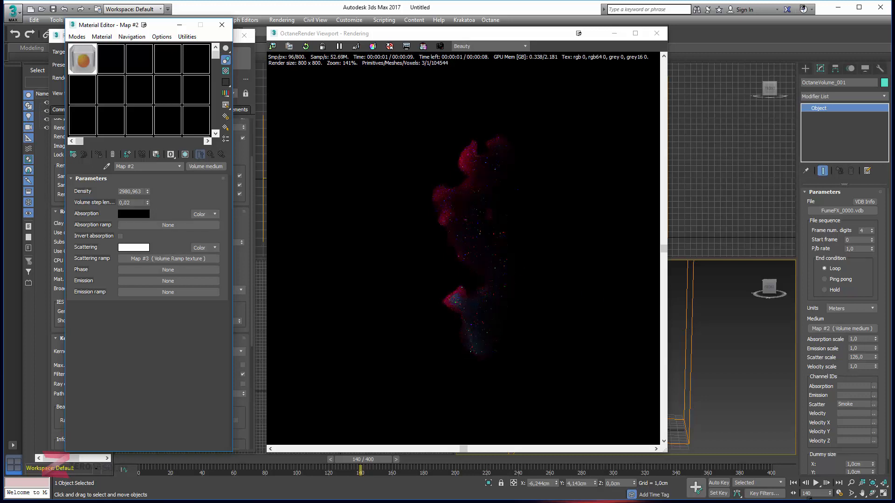
Raise the Octane volume's scatter scale to 433.44 and shift the smoke sideways in the perspective view.
drag(875, 359, 877, 332)
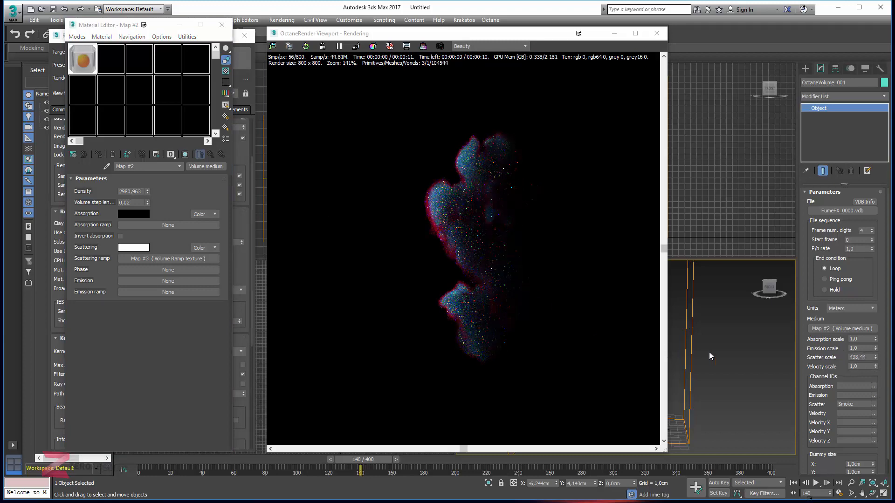
middle_drag(709, 351, 671, 351)
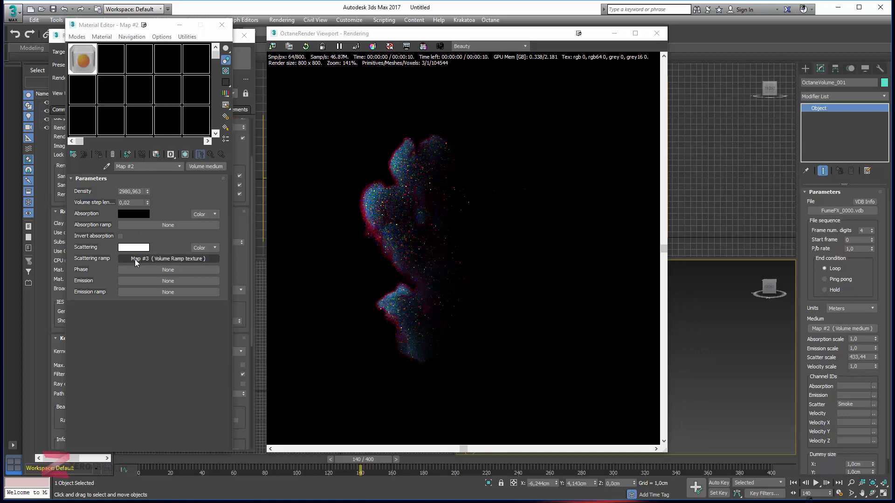
Try darkening the Volume medium's scattering color to black and switching its scattering input from Color to Value.
click(134, 247)
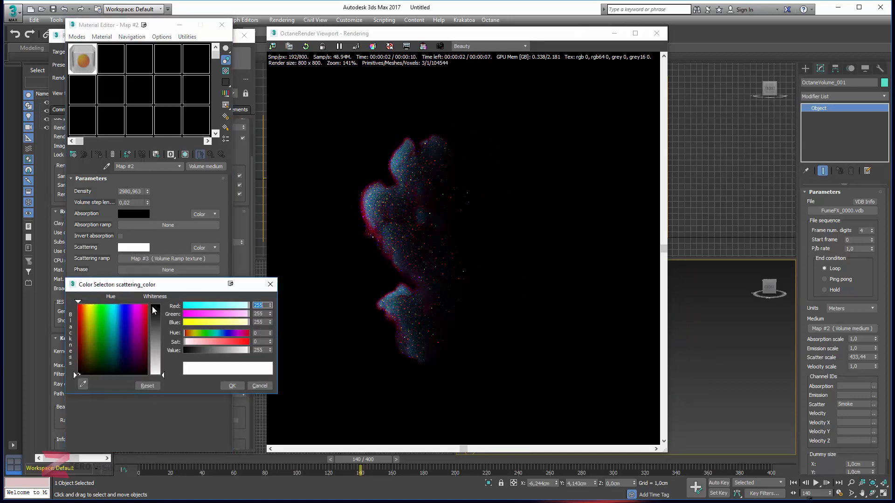
drag(153, 309, 158, 377)
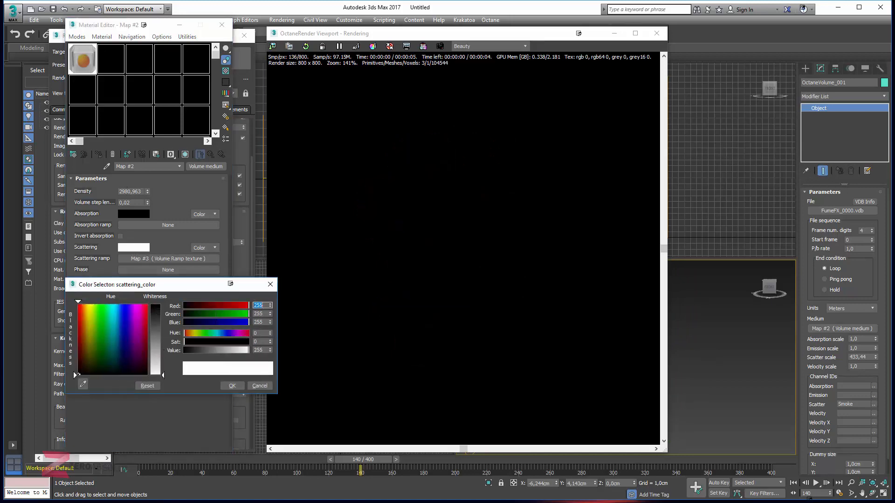
click(232, 386)
click(178, 260)
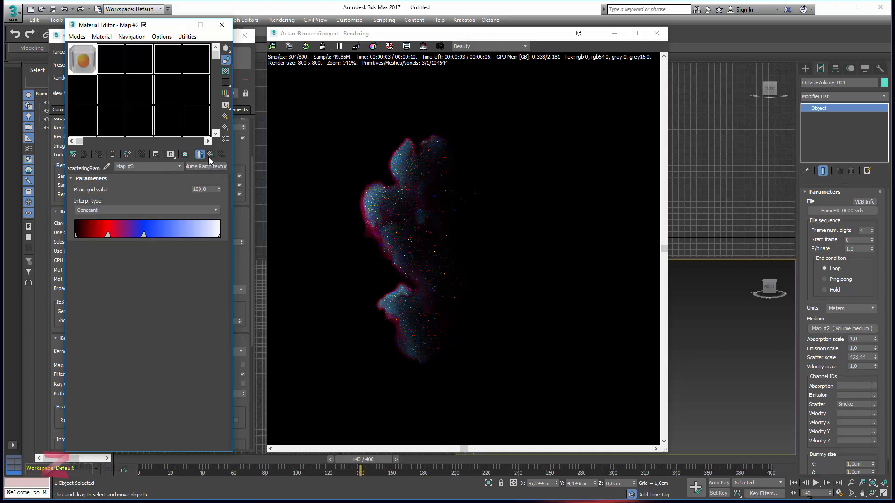
key(Up)
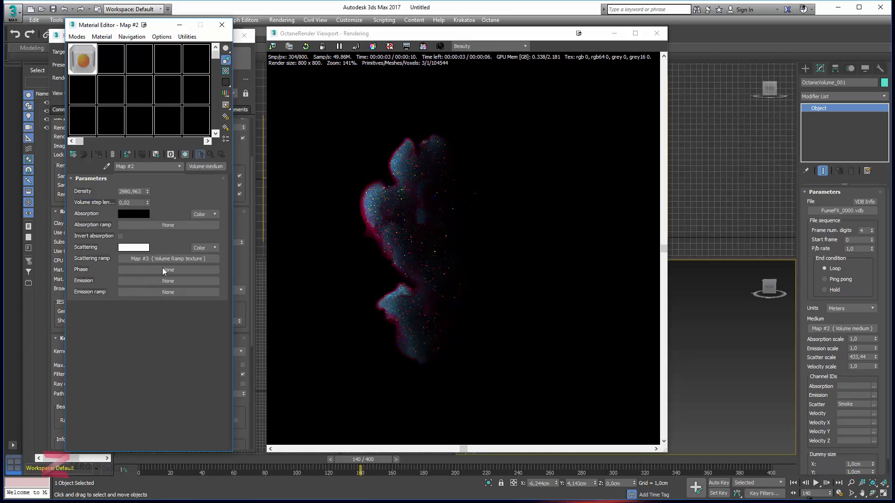
click(198, 257)
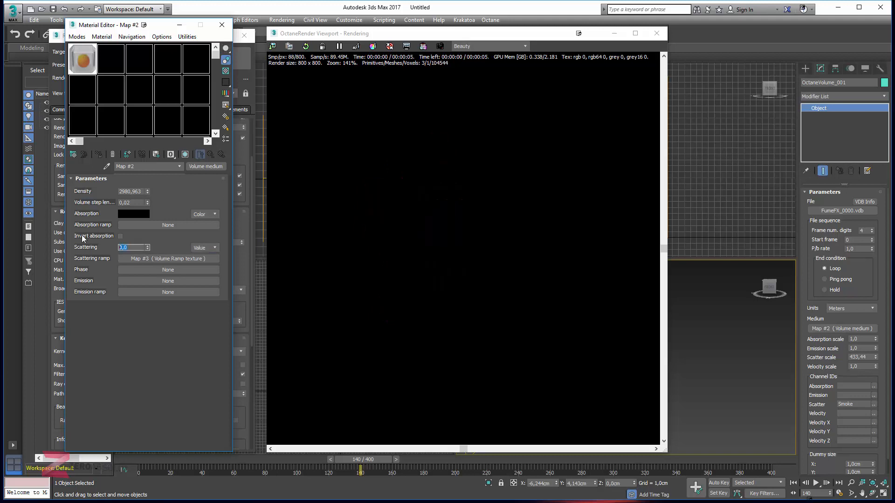
Move the scattering ramp's red and blue markers toward the black end and lower the max. grid value to 9.
click(127, 258)
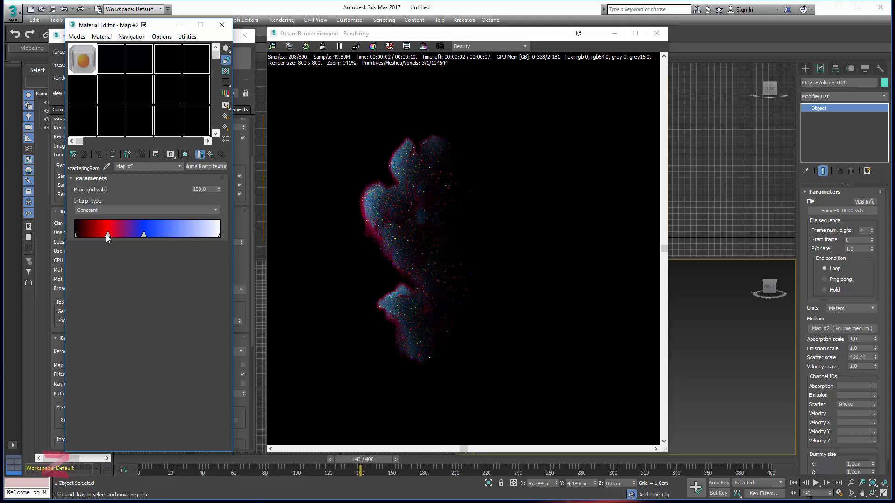
drag(107, 235, 88, 235)
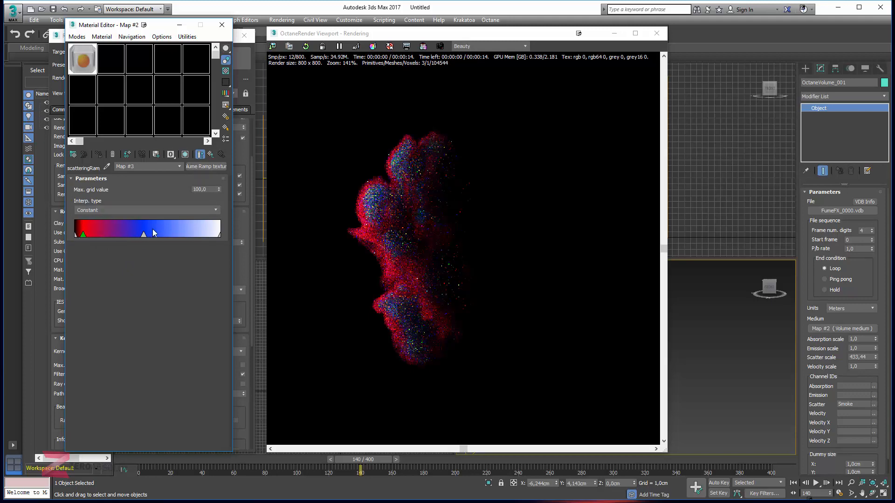
drag(143, 234, 99, 236)
drag(215, 190, 220, 233)
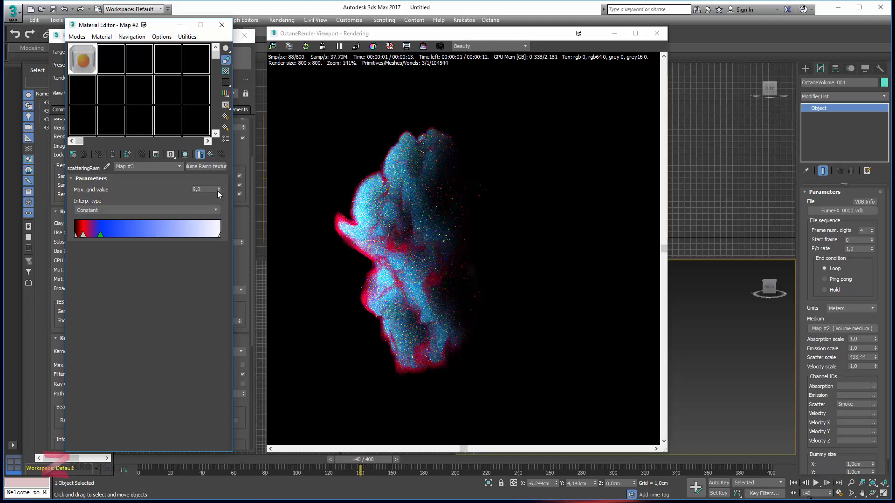
Raise the scattering ramp's max. grid value to 35.528 and move the animation to frame 185.
drag(218, 189, 207, 133)
drag(199, 457, 437, 448)
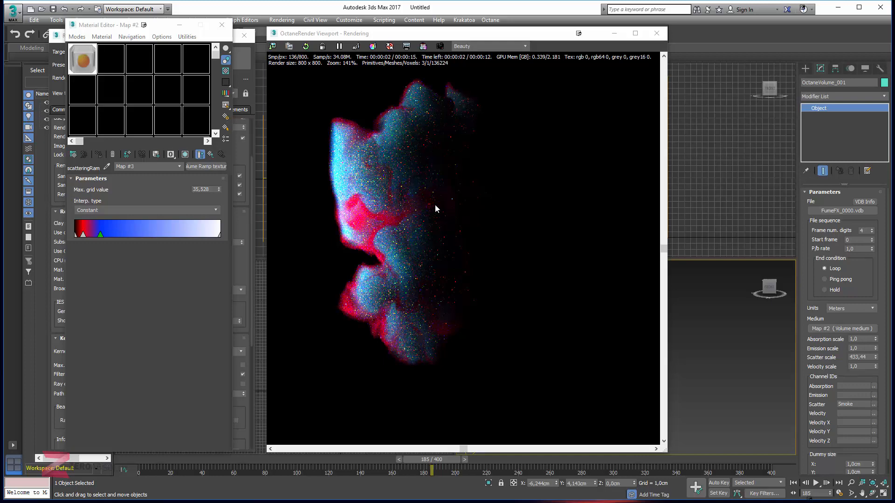
middle_drag(434, 214, 498, 235)
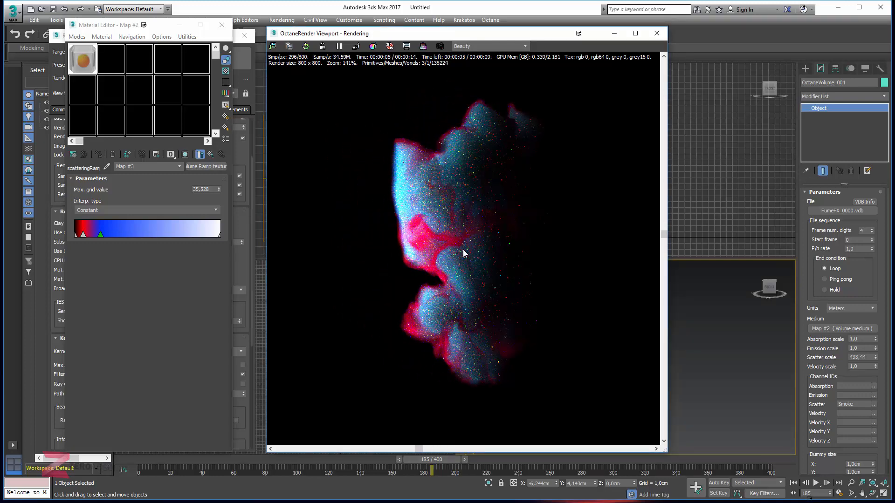
Lower the Octane imager's hotpixel removal to 0.37 and shift the render window down to uncover the main toolbar.
click(252, 78)
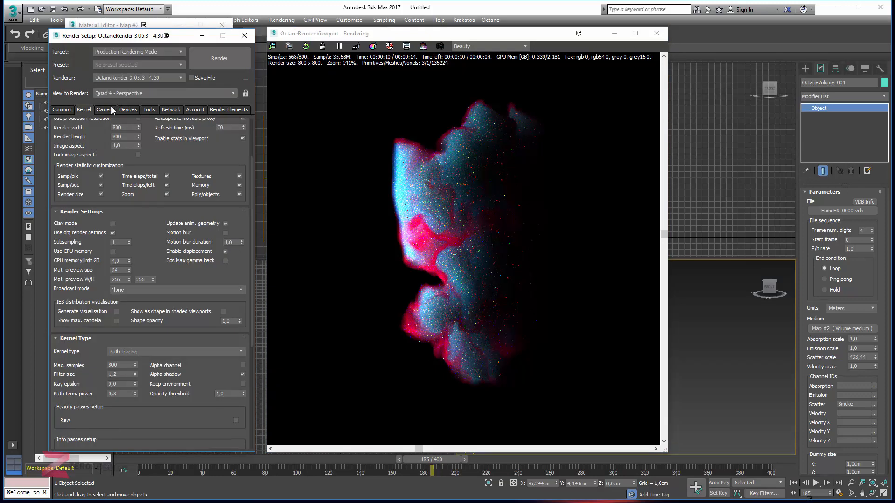
click(105, 110)
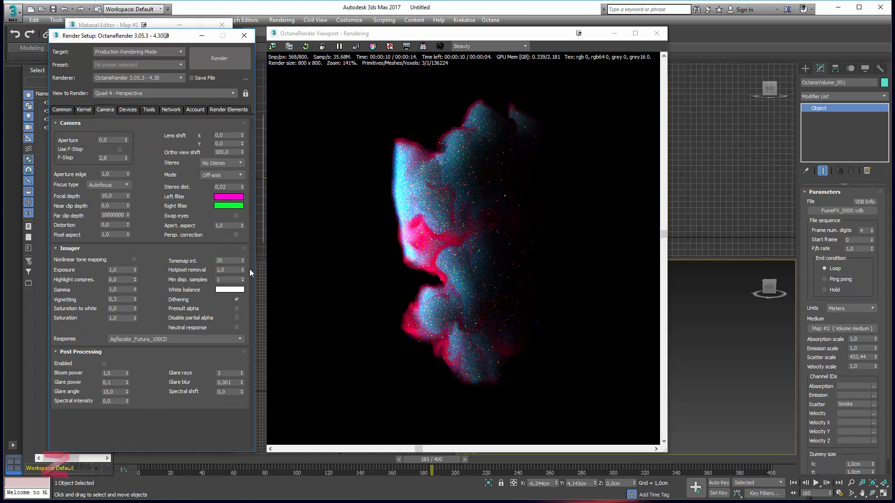
drag(243, 270, 245, 290)
click(244, 35)
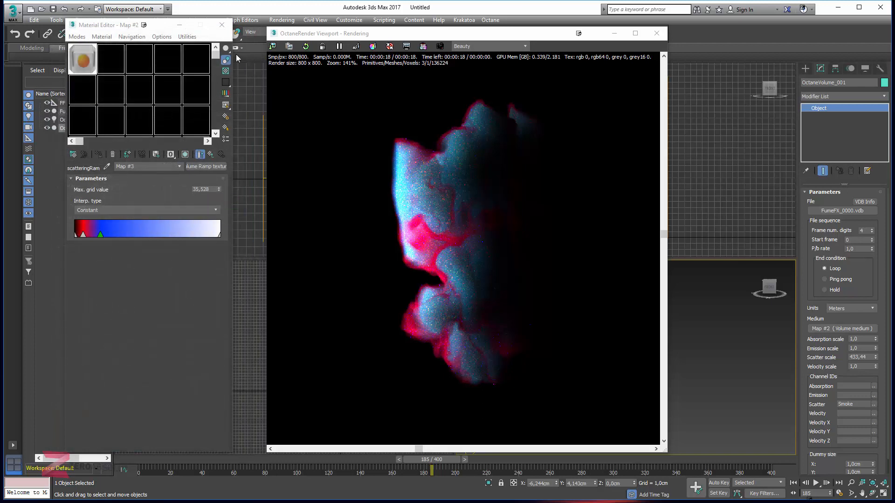
drag(517, 37, 514, 58)
Raise the path tracing kernel's max. samples to 1600 and check the render's noise up close.
click(600, 34)
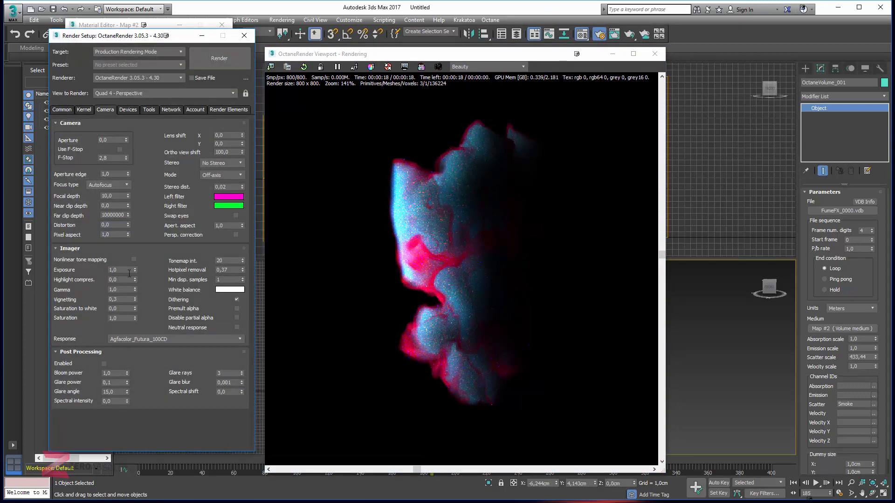
click(84, 110)
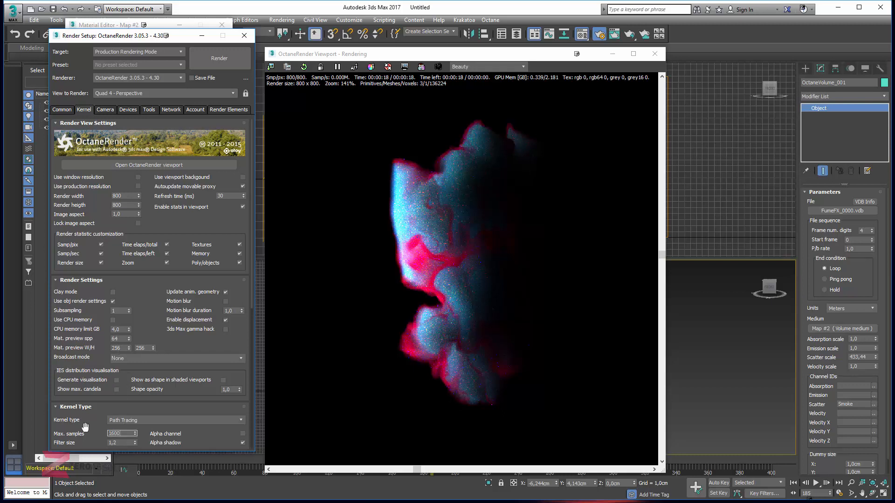
key(Return)
scroll(437, 298, up, 5)
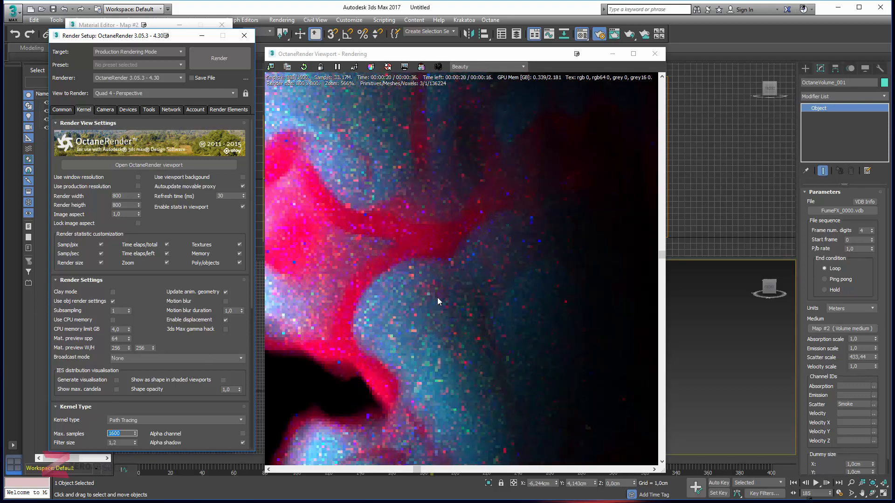
scroll(438, 298, down, 5)
scroll(437, 297, down, 1)
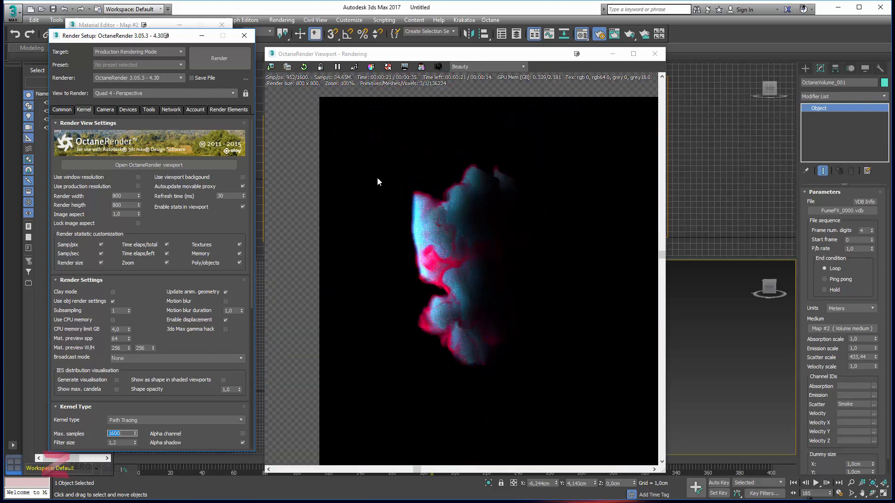
click(250, 39)
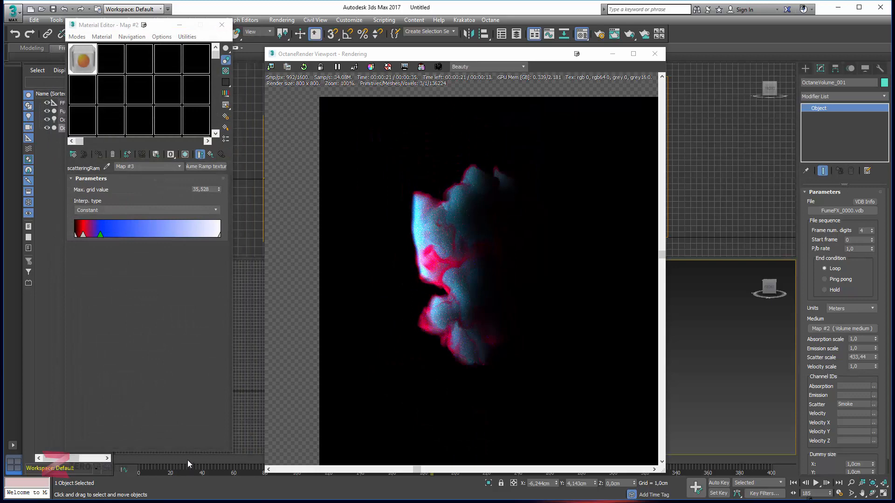
Move the animation to frame 203 and center the smoke in the perspective view.
drag(188, 459, 487, 443)
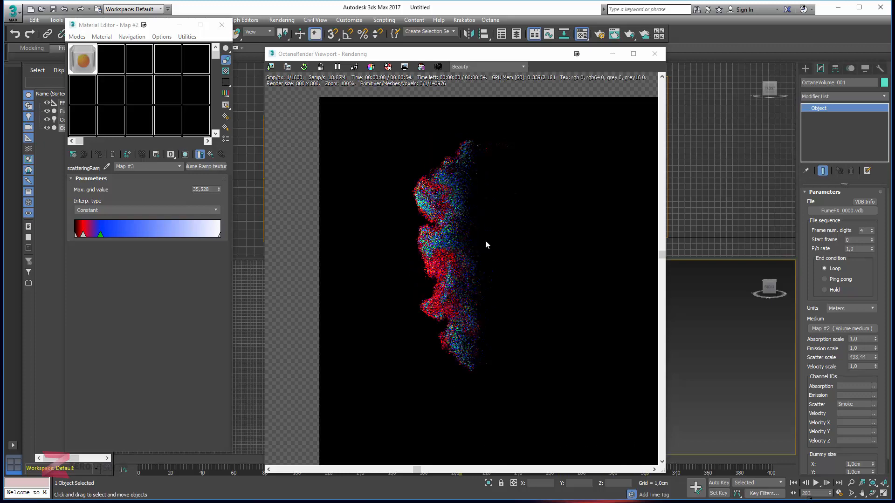
middle_drag(522, 190, 474, 176)
middle_drag(690, 316, 749, 325)
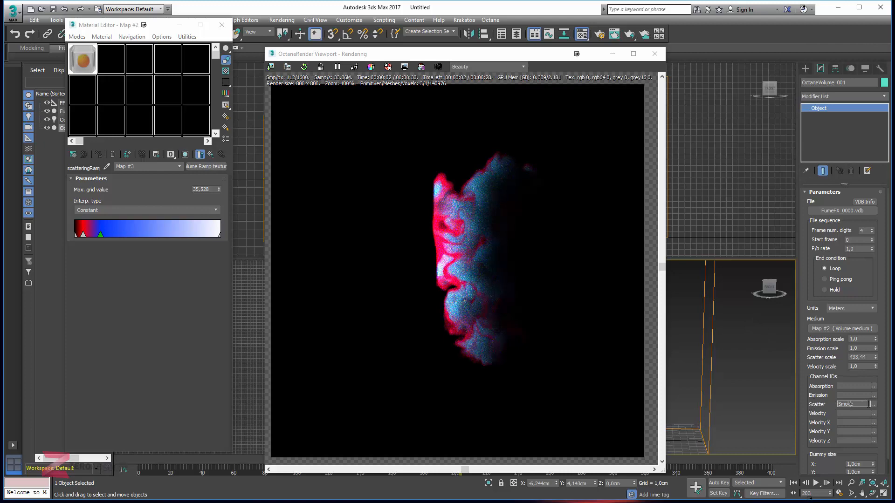
Try Temperature as the Octane volume's scatter channel and preview it at frame 138.
click(873, 404)
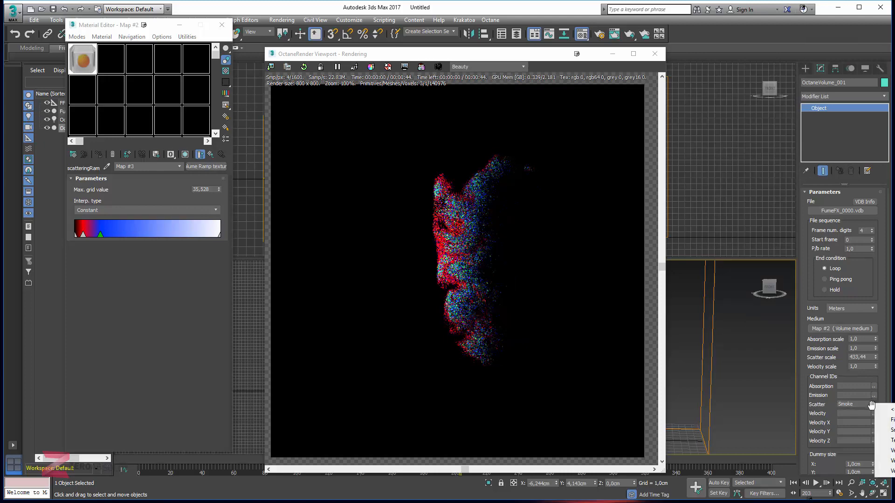
click(889, 437)
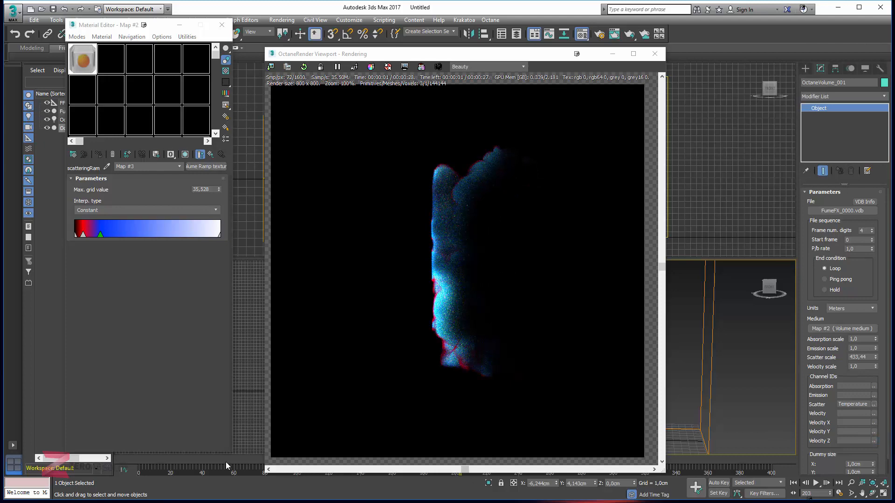
drag(204, 460, 485, 452)
drag(342, 455, 360, 458)
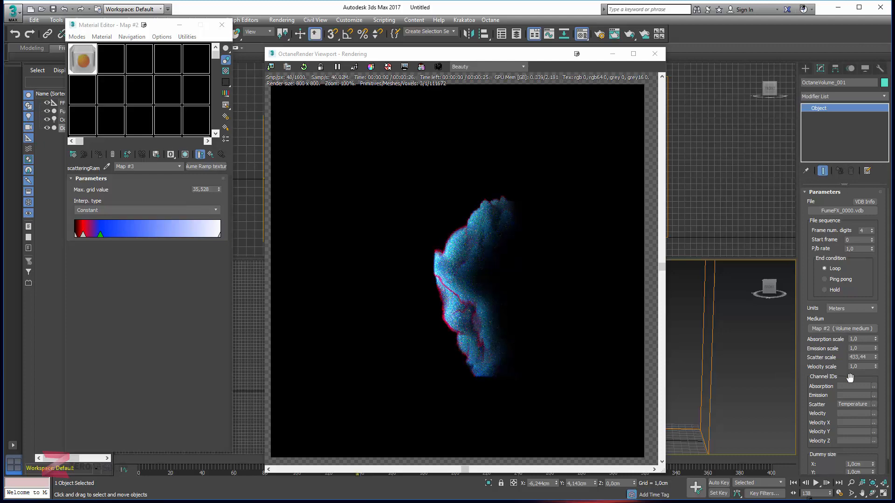
Try FireFuel as the scatter channel, move to frame 81, and set the scatter channel back to Smoke.
click(874, 406)
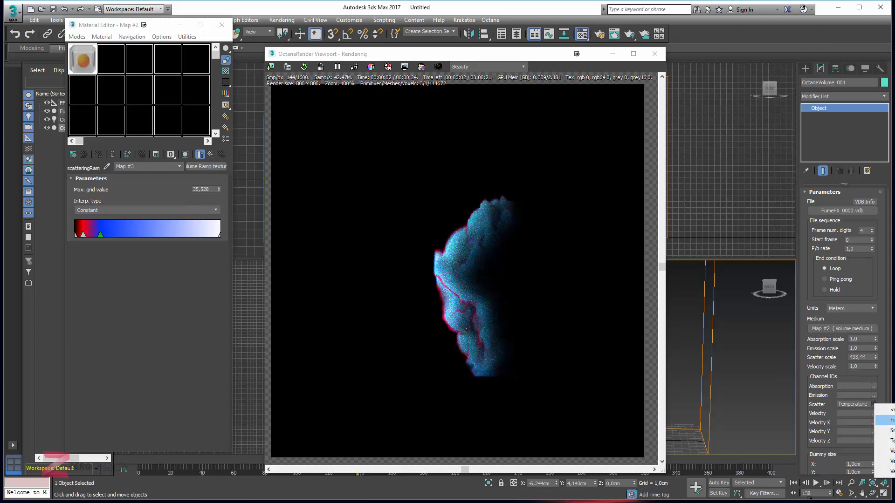
click(881, 413)
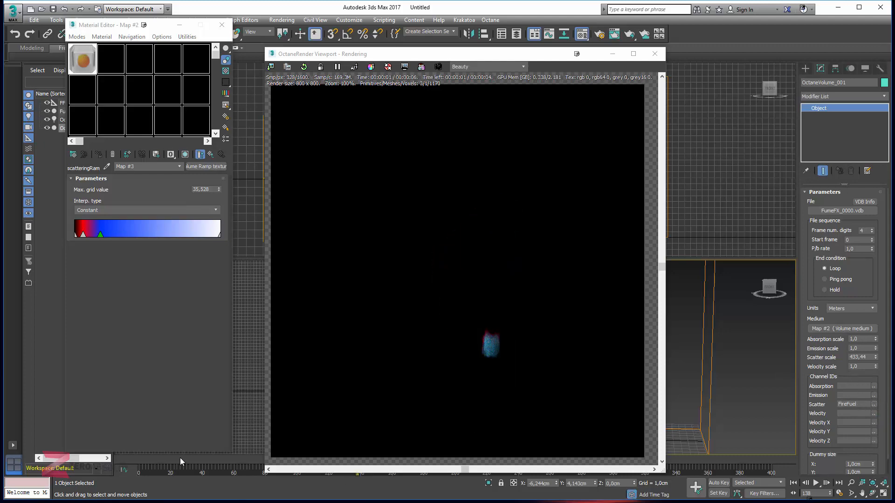
drag(181, 458, 410, 449)
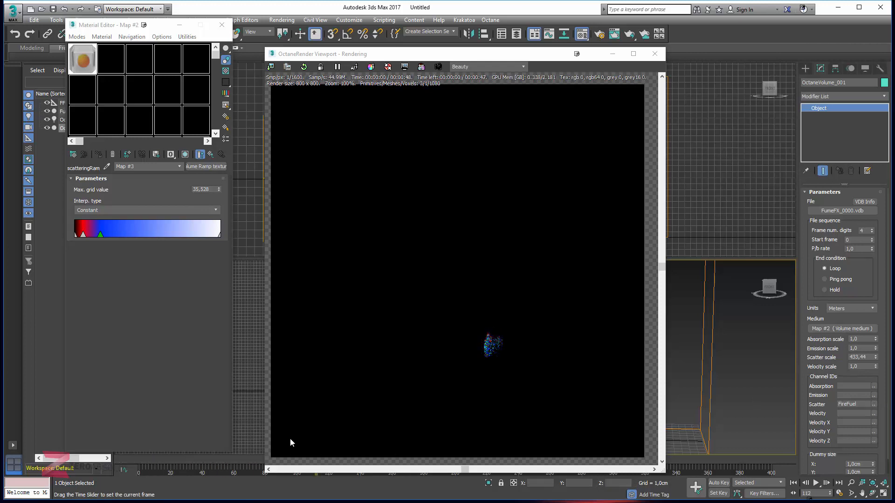
drag(290, 442, 241, 442)
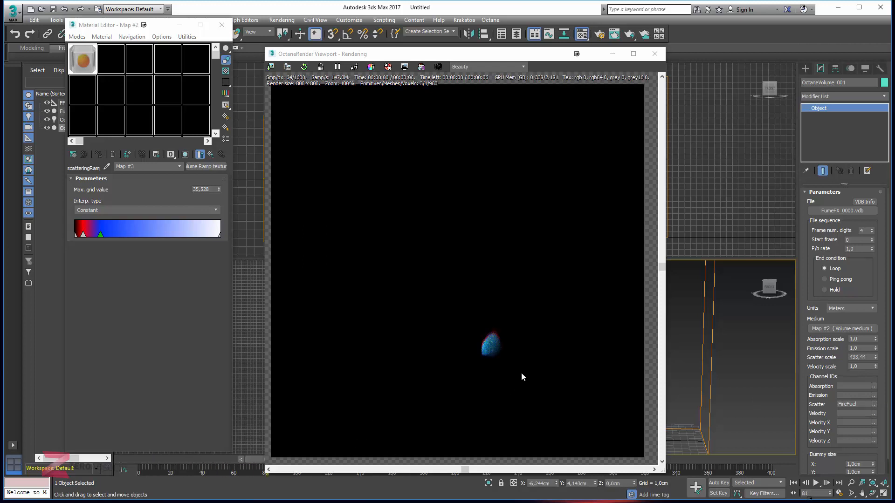
click(874, 404)
click(880, 435)
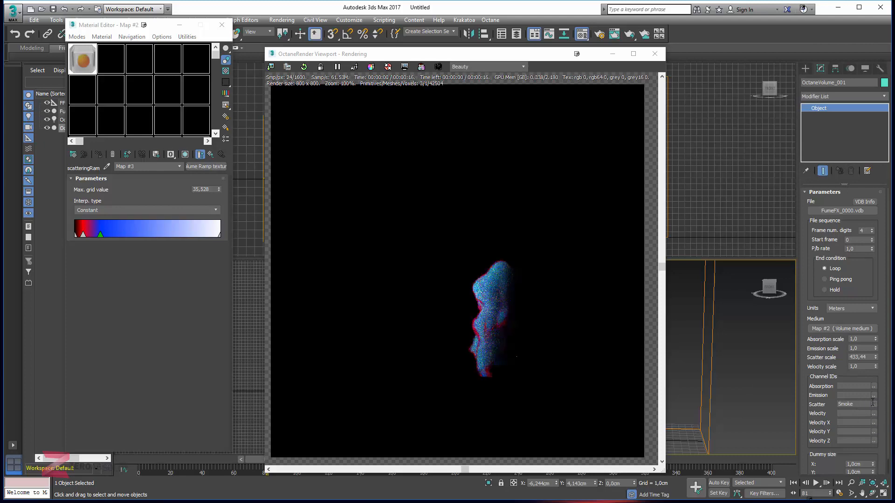
Try VelocitiesX as the Octane volume's scatter channel and return it to Smoke.
click(873, 403)
click(884, 447)
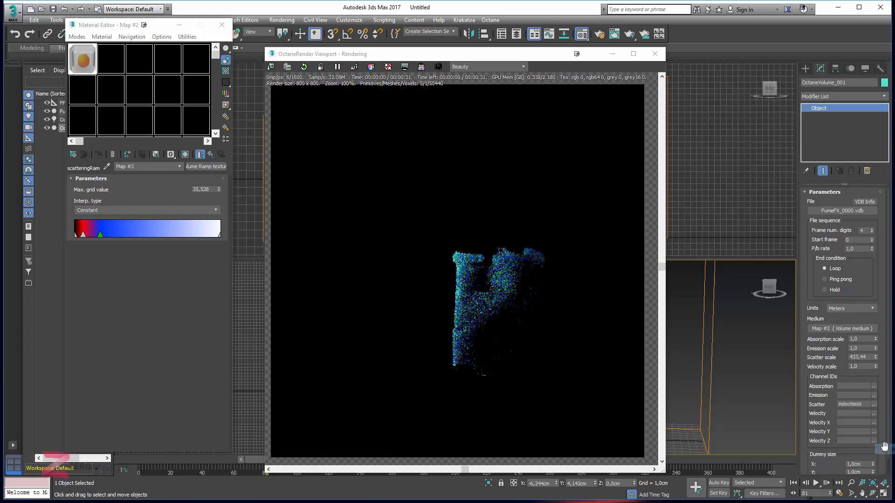
click(873, 404)
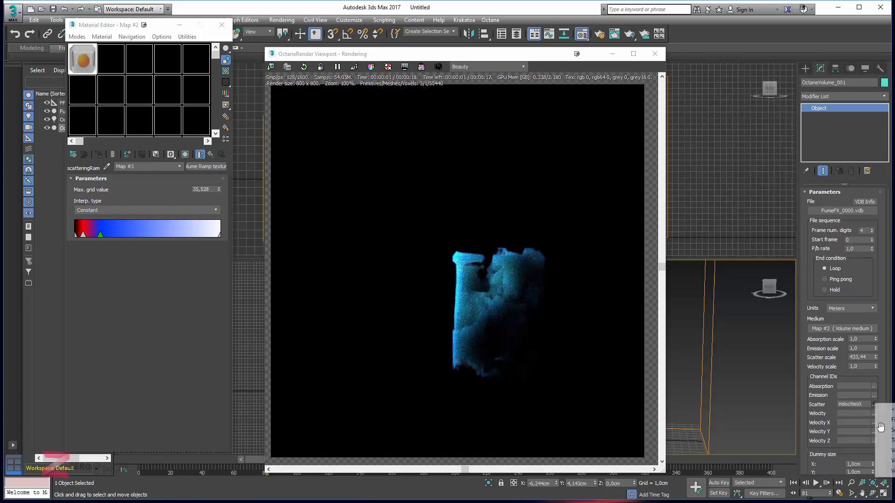
click(889, 451)
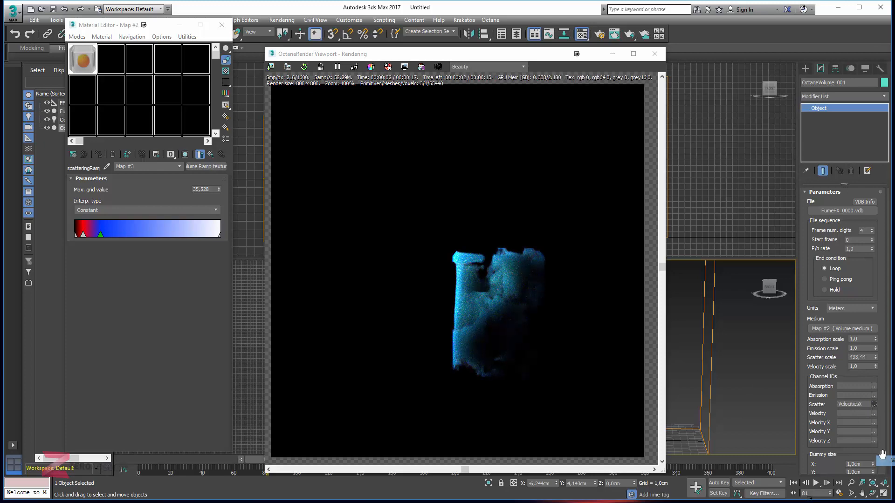
click(874, 404)
click(887, 436)
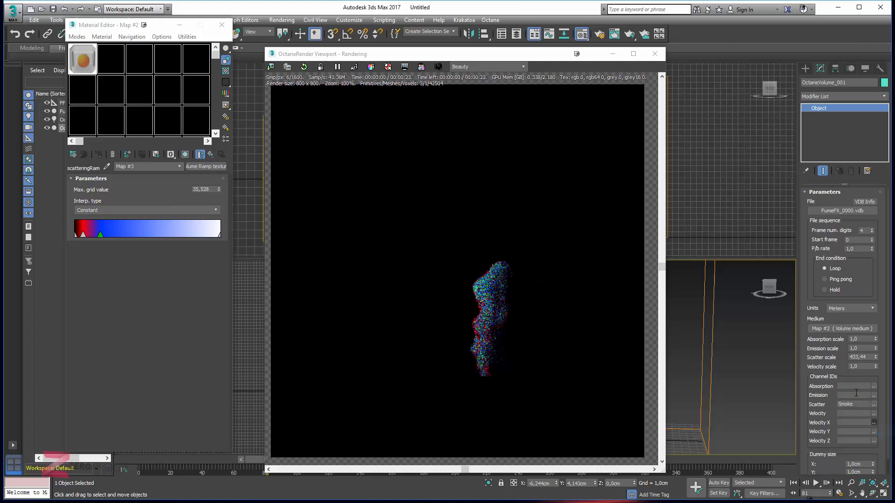
Assign the Smoke channel to the Octane volume's emission and clear its scatter channel.
click(873, 395)
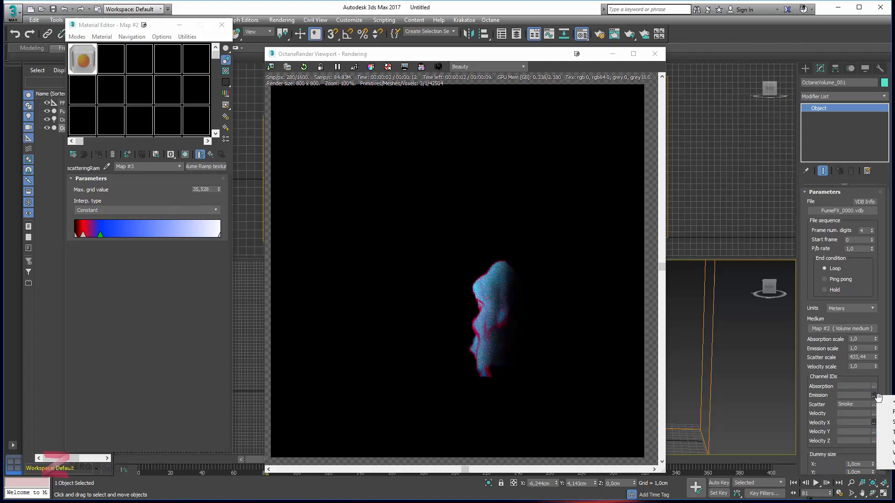
click(887, 422)
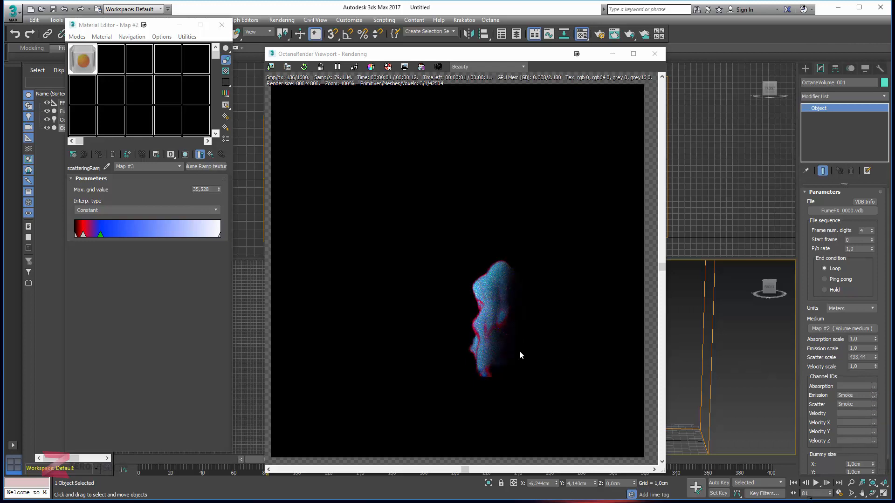
click(211, 153)
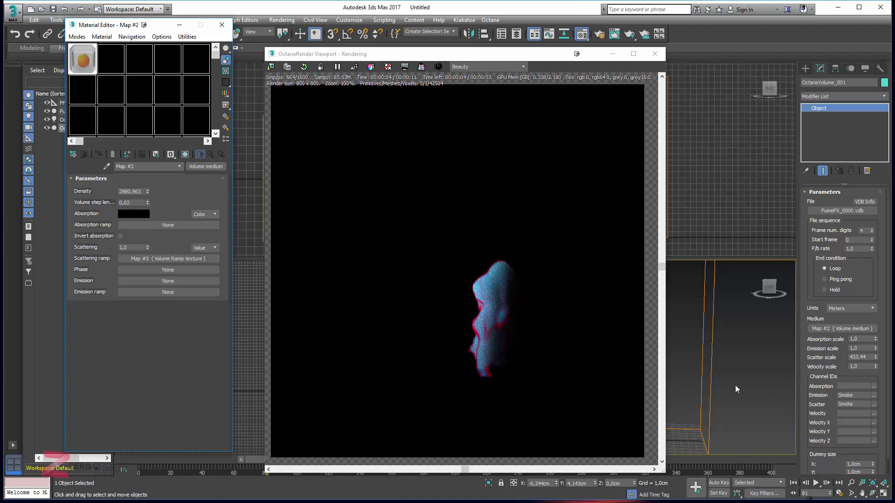
click(875, 406)
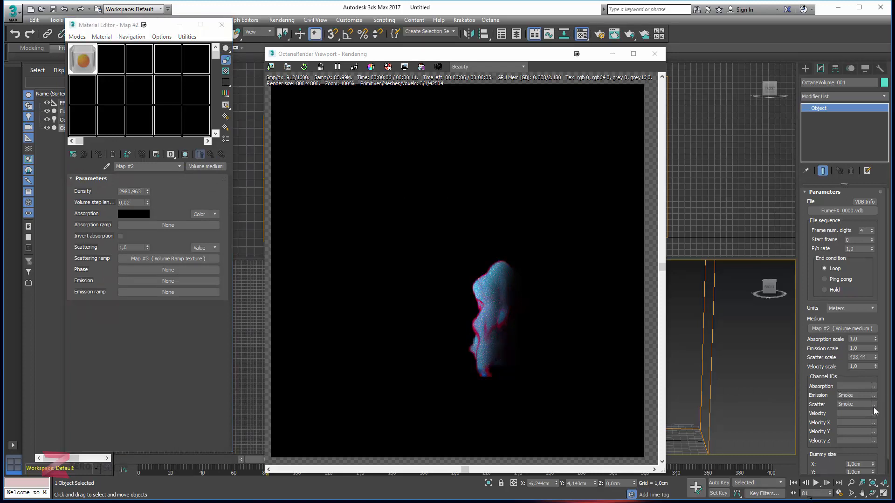
click(882, 412)
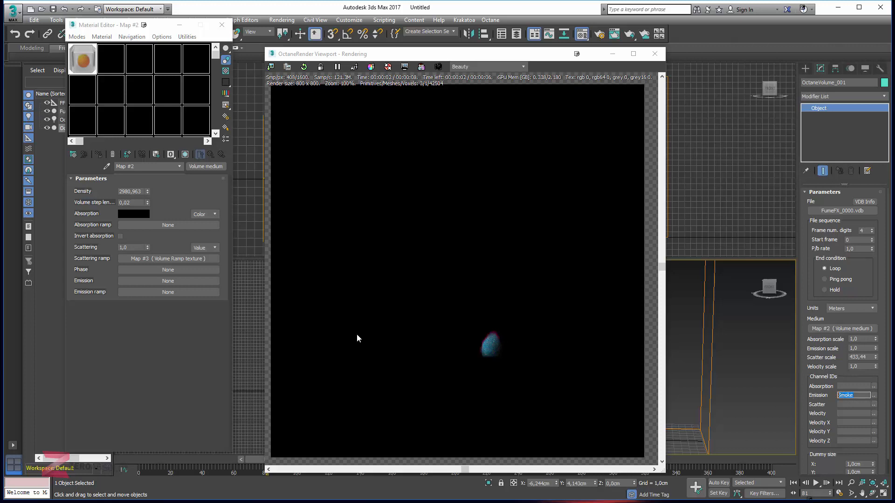
Add a Black body emission to the Volume medium with texture 8.625 and power 1238, and raise the volume's emission scale.
click(138, 281)
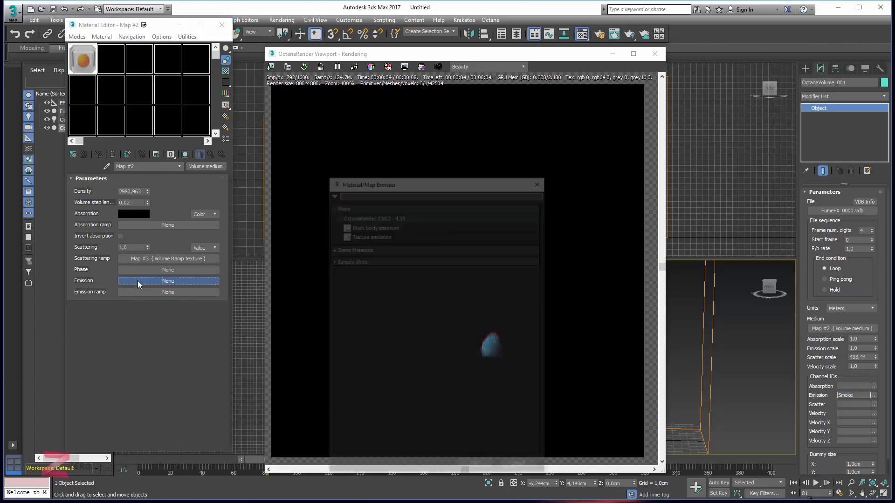
double_click(368, 226)
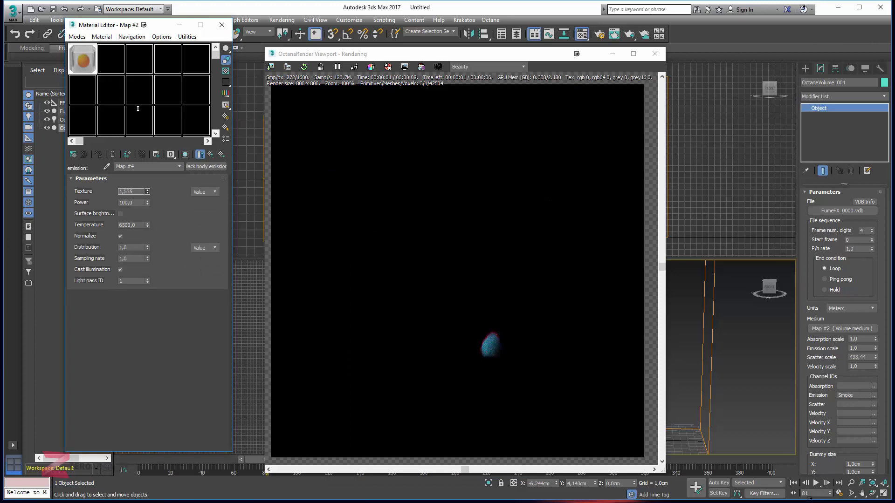
drag(148, 191, 148, 162)
drag(148, 205, 147, 177)
drag(876, 350, 873, 373)
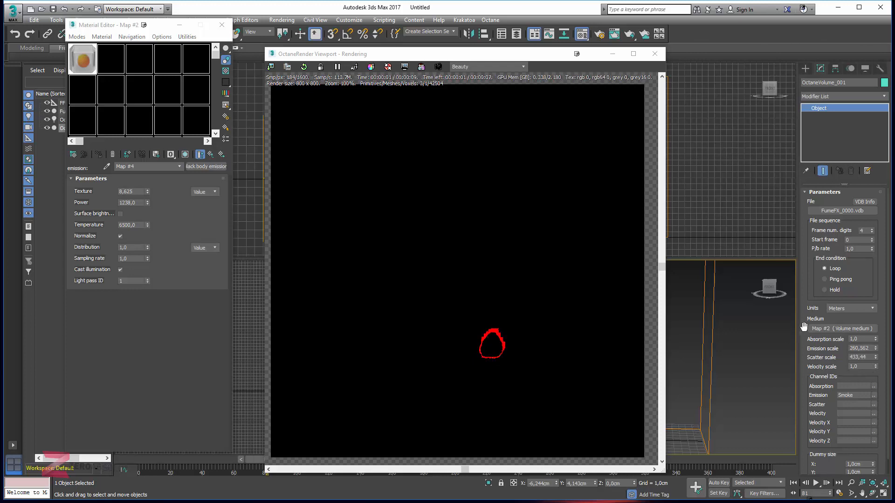
Assign Smoke to the scatter channel, then lower the scatter scale to 299.074 and the emission scale to 143.309.
click(873, 404)
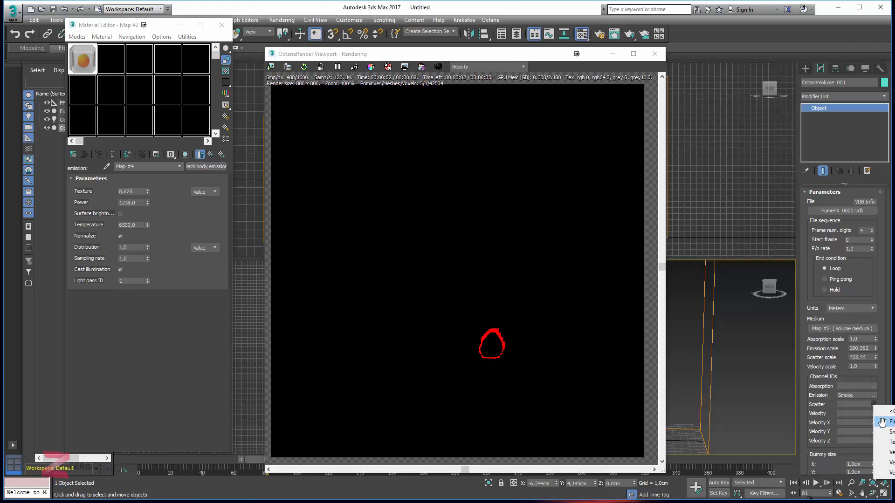
click(882, 431)
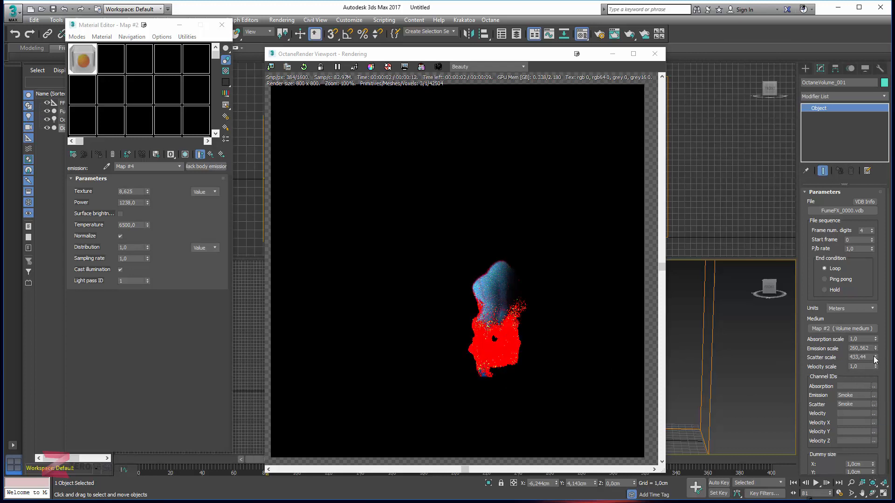
mouse_move(876, 358)
mouse_down()
mouse_move(874, 377)
mouse_move(874, 367)
mouse_up()
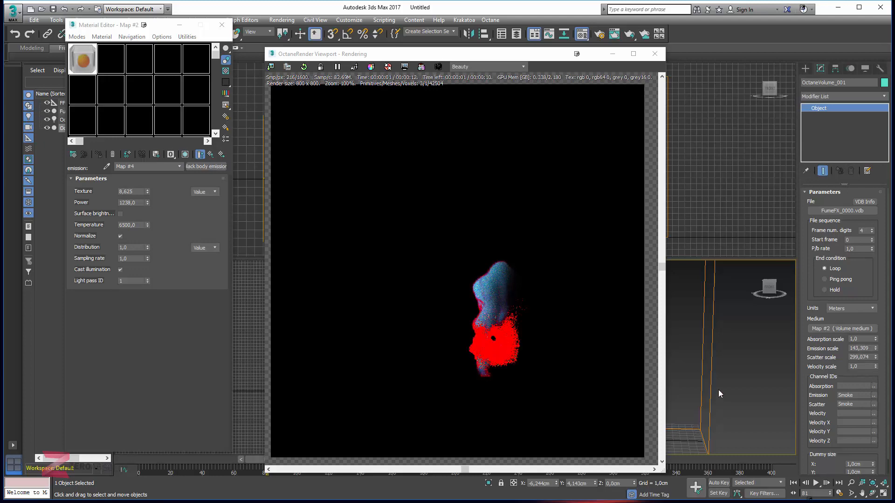
Preview the volume's render at frame 169 of the animation.
middle_drag(718, 389, 745, 365)
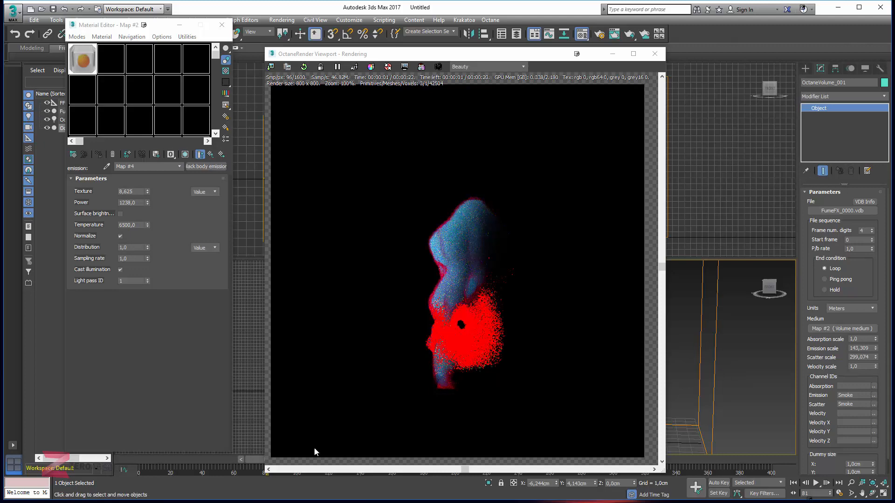
drag(144, 460, 411, 453)
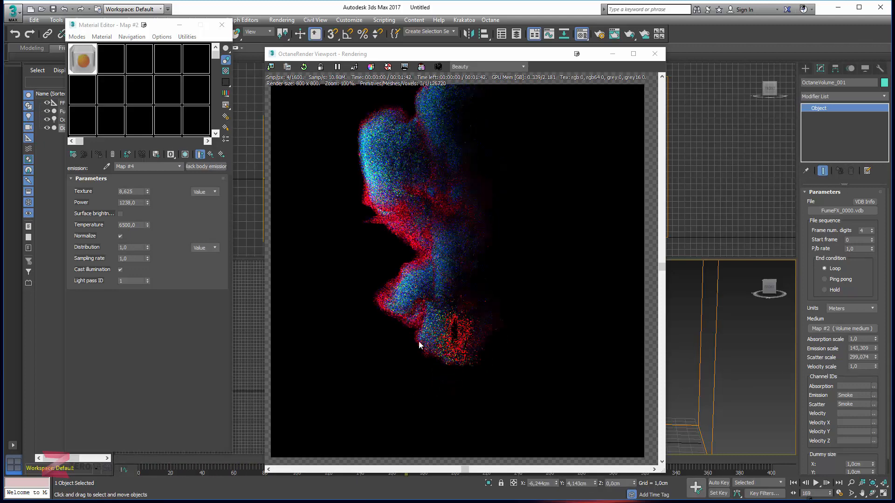
middle_drag(707, 343, 722, 378)
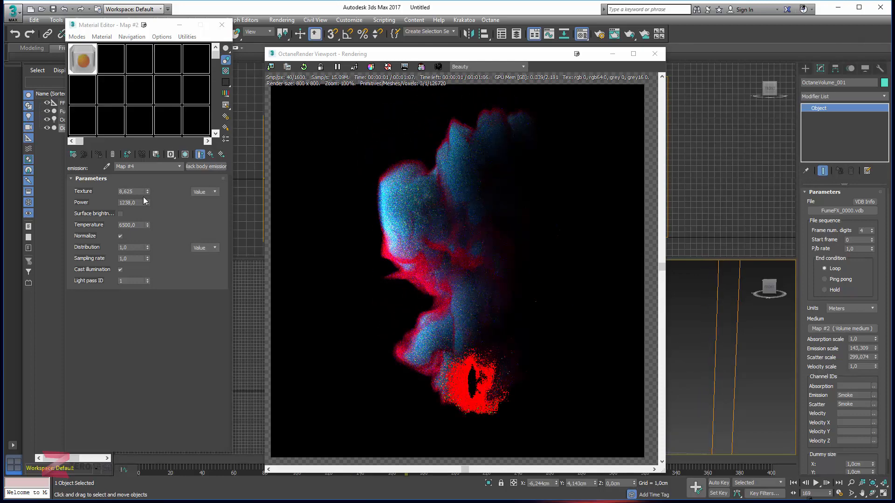
Set both the power and the texture value of the Black body emission to 1.0.
drag(148, 205, 148, 248)
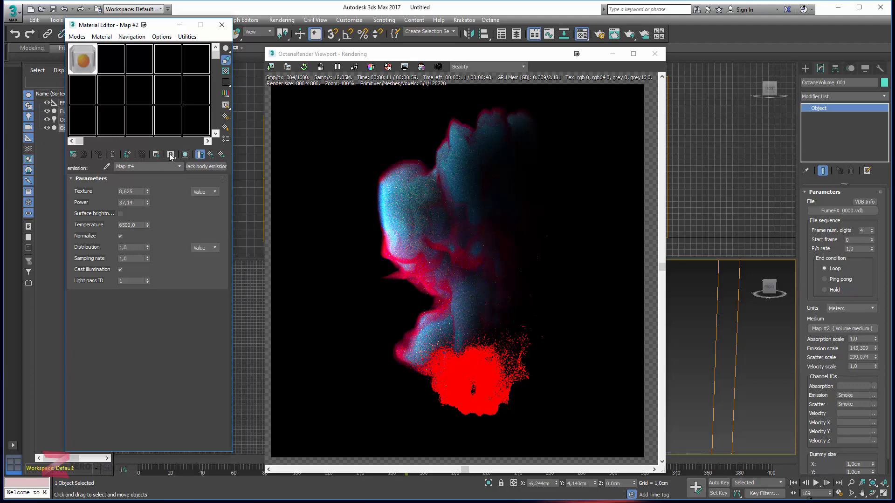
double_click(141, 201)
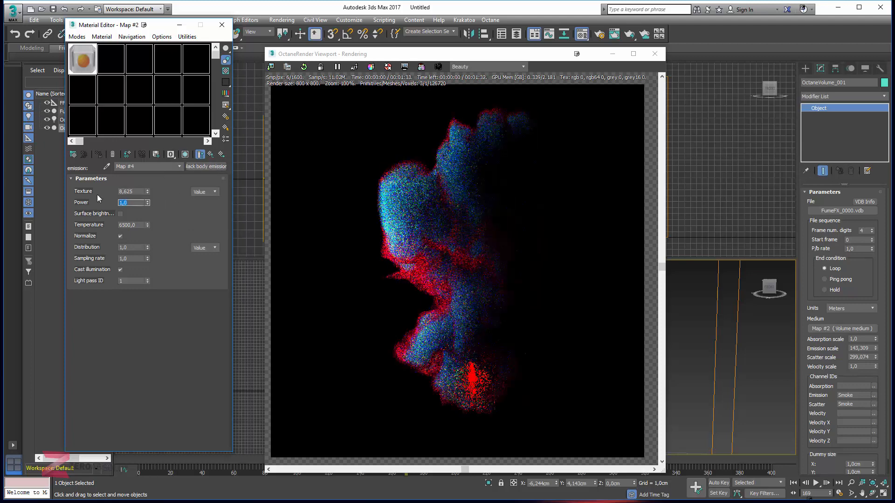
double_click(132, 191)
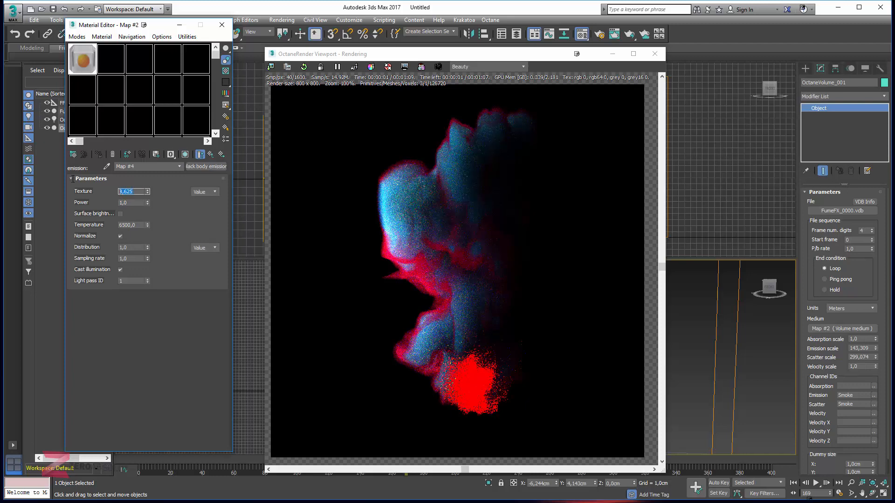
text(1)
key(Return)
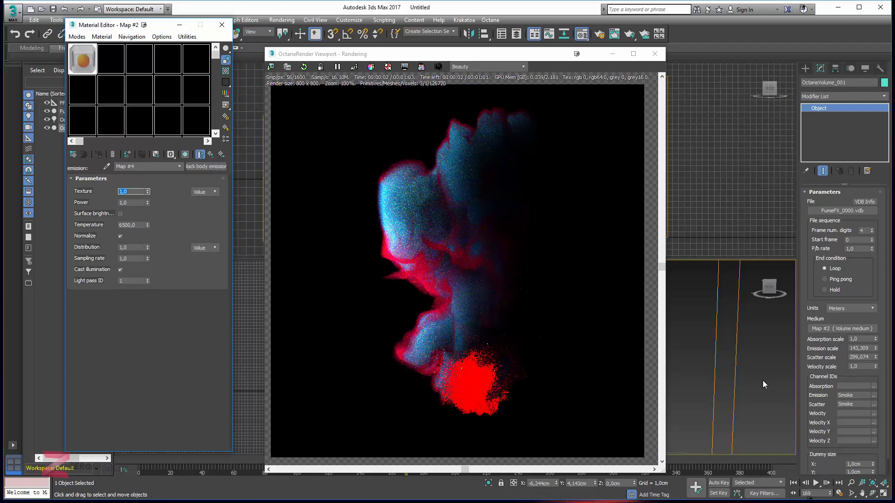
Check the whole smoke column in the render at frame 231.
scroll(727, 373, down, 3)
middle_drag(727, 374, 657, 379)
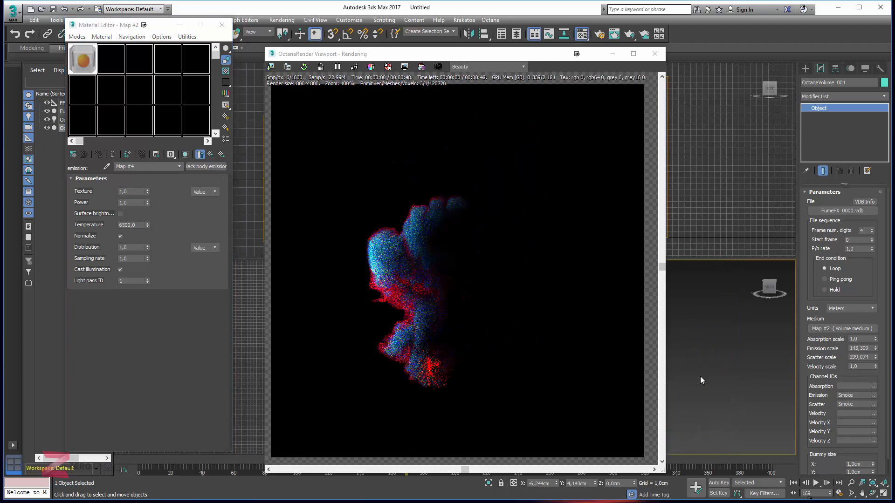
drag(216, 461, 513, 452)
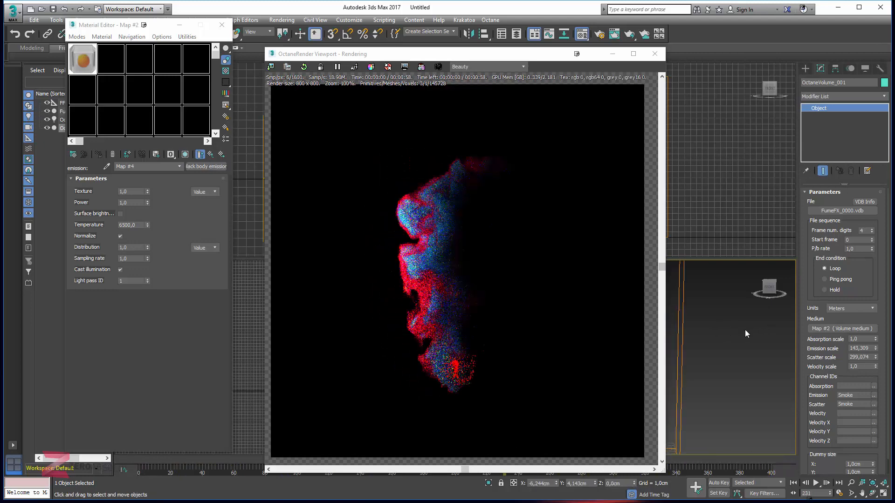
Recolor the red marker of the Volume medium's scattering ramp to green with red 0.047, green 1.0 and blue 0.0.
click(210, 157)
click(211, 155)
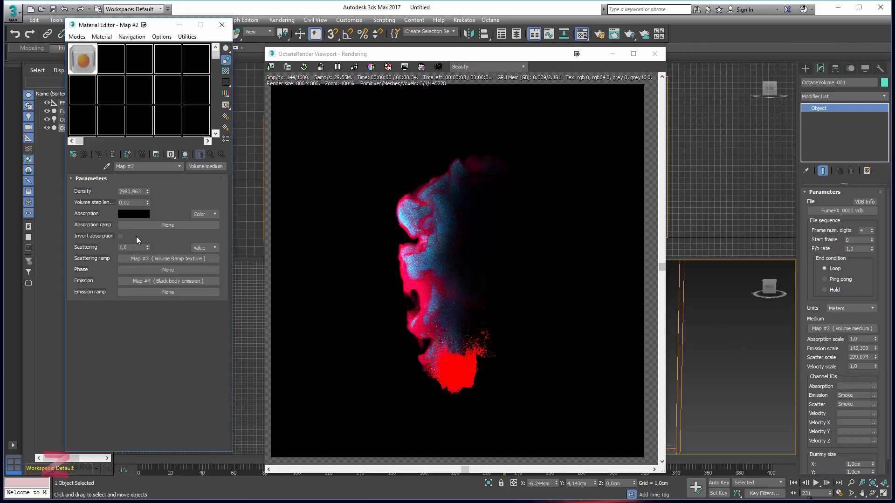
click(150, 258)
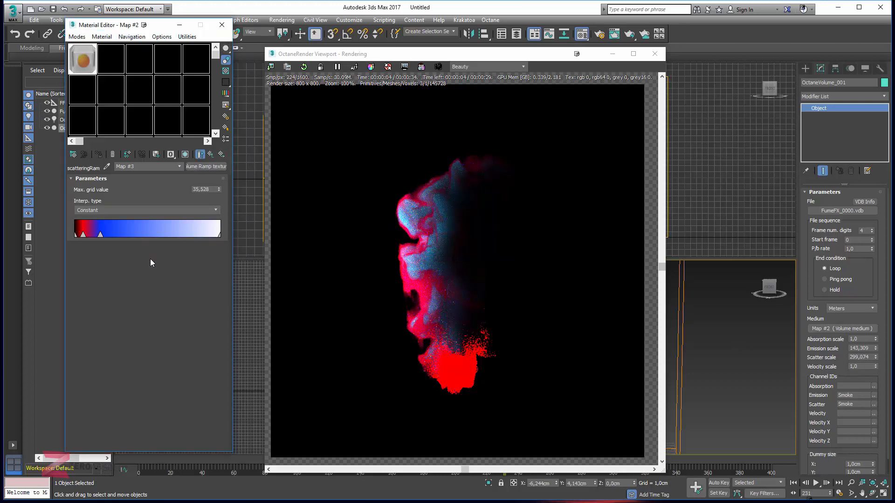
double_click(83, 235)
click(97, 306)
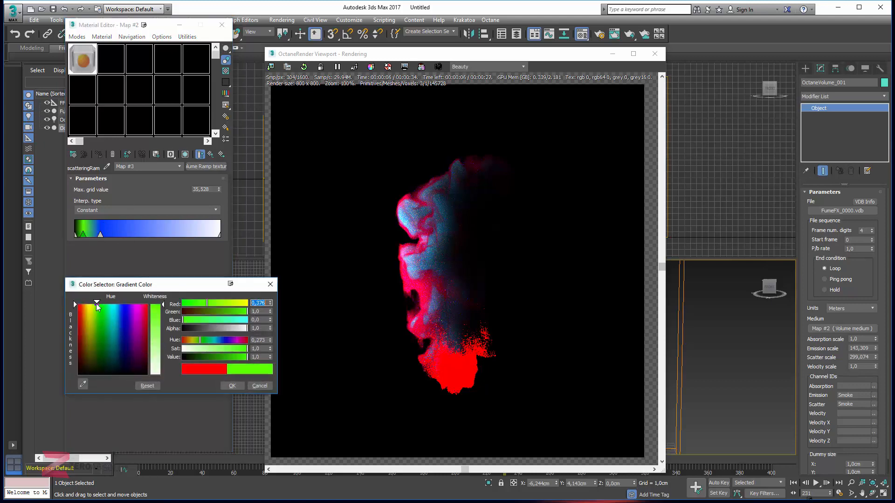
click(101, 308)
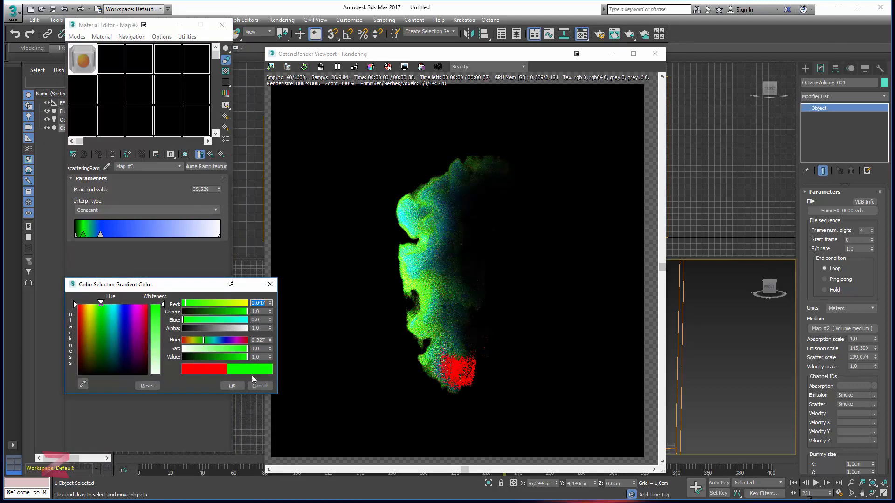
click(233, 386)
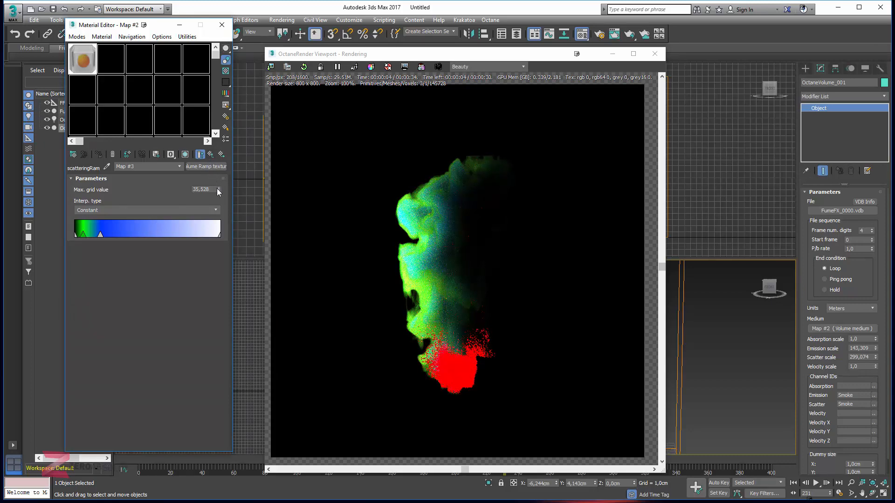
Raise the scattering ramp's max grid value to 73.544 and view the rendered smoke from other angles.
drag(217, 191, 220, 140)
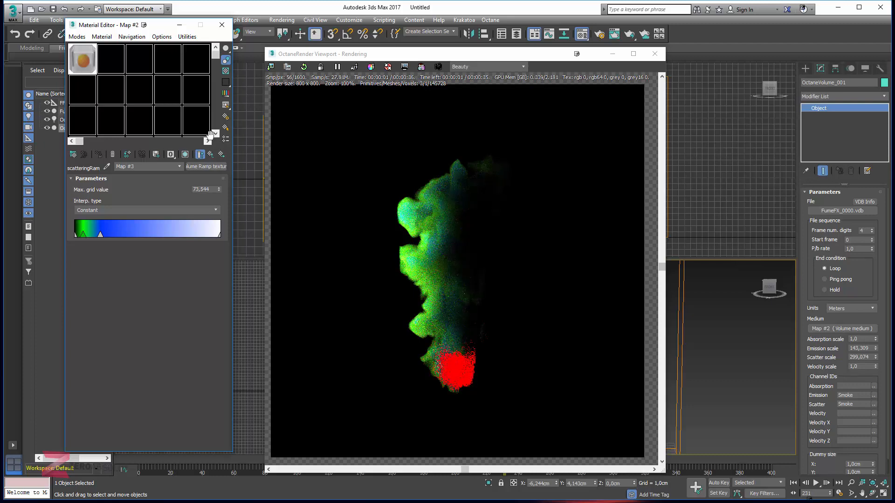
click(211, 155)
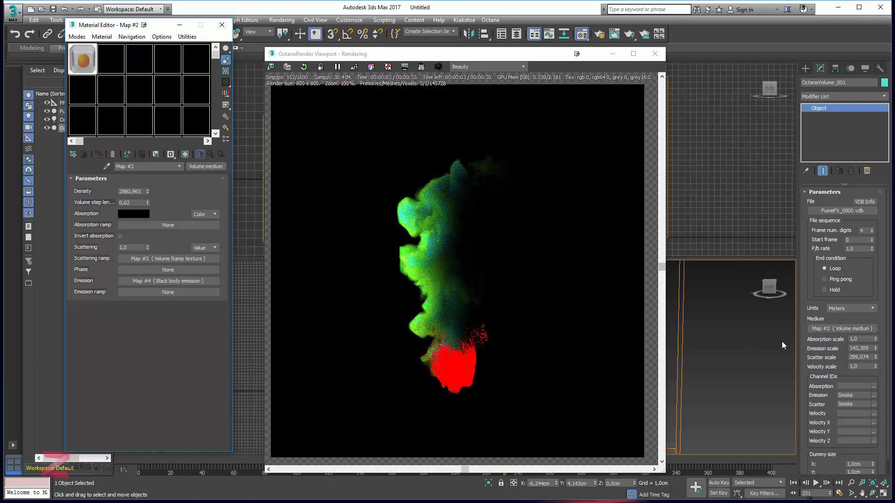
alt+middle_drag(706, 342, 787, 337)
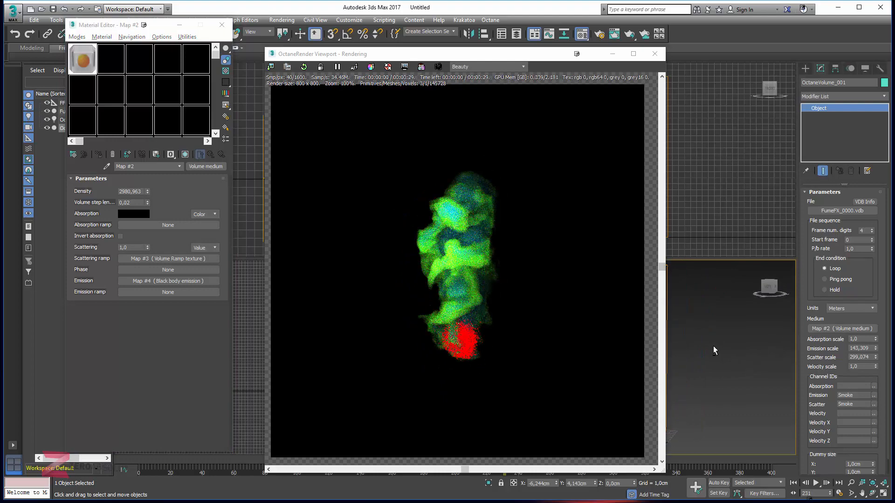
alt+middle_drag(737, 354, 717, 316)
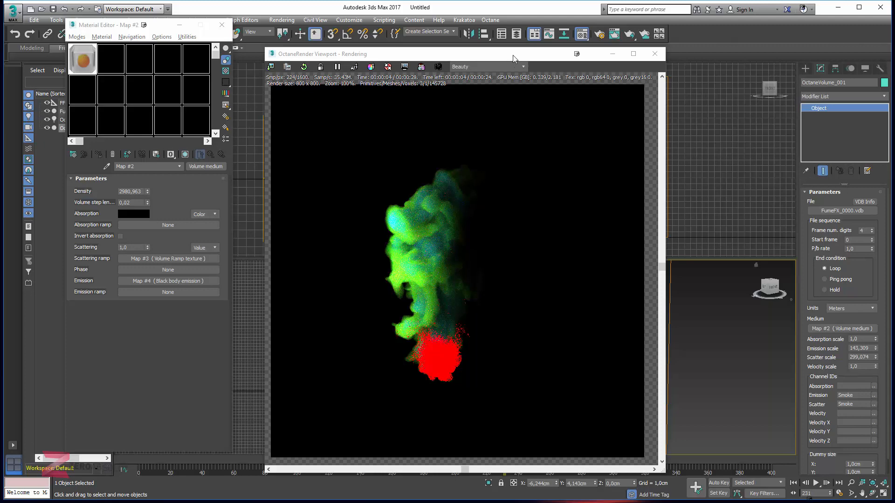
Inspect the FumeFX default output path and the file name of the exported VDB sequence without changing them.
drag(512, 55, 268, 91)
drag(557, 85, 588, 141)
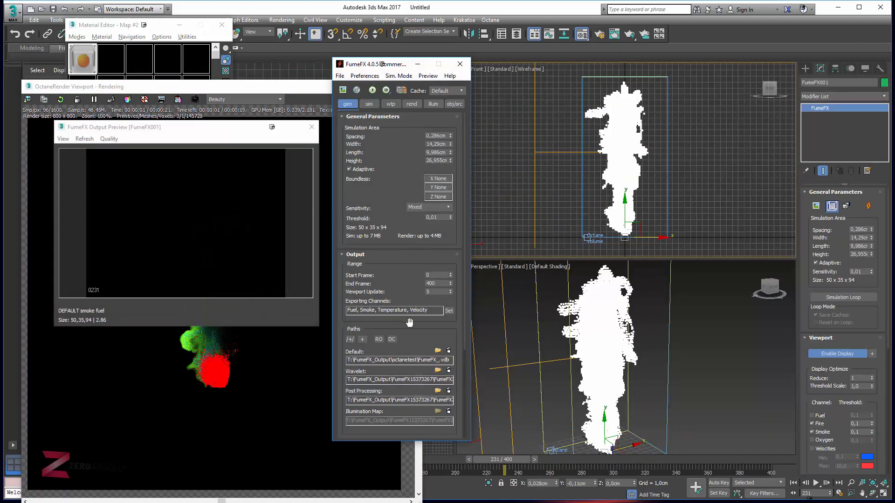
scroll(408, 322, down, 5)
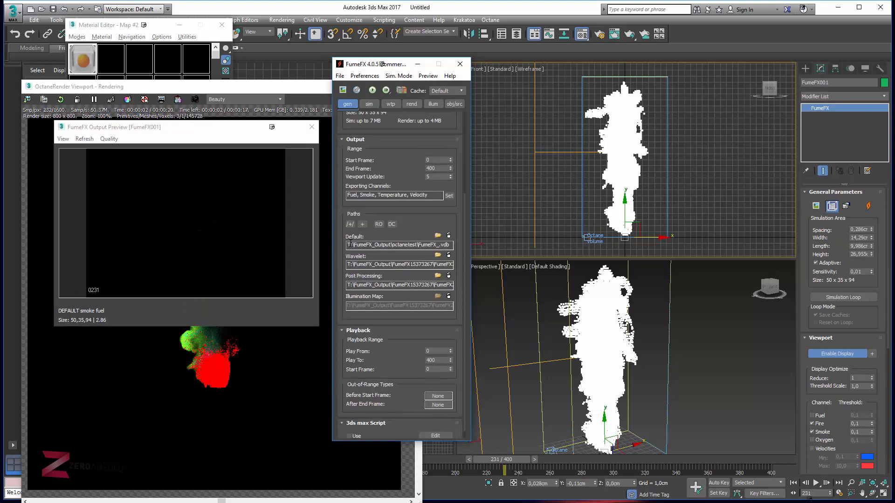
click(438, 237)
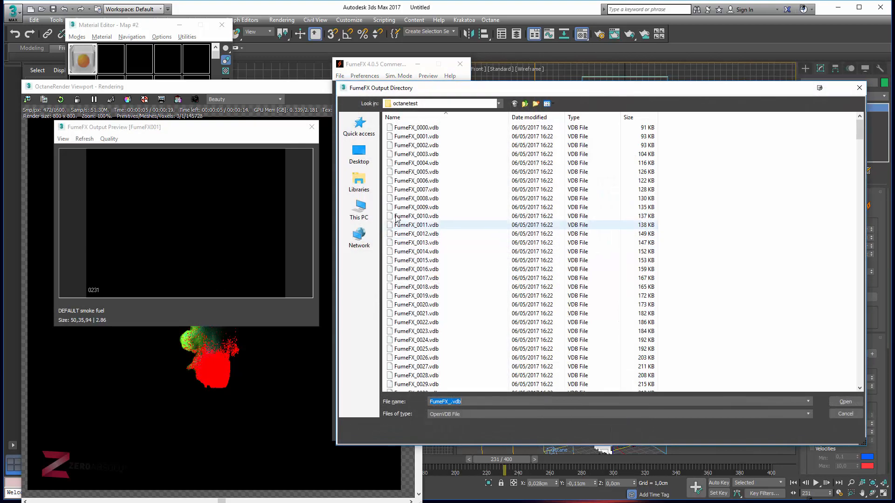
click(450, 402)
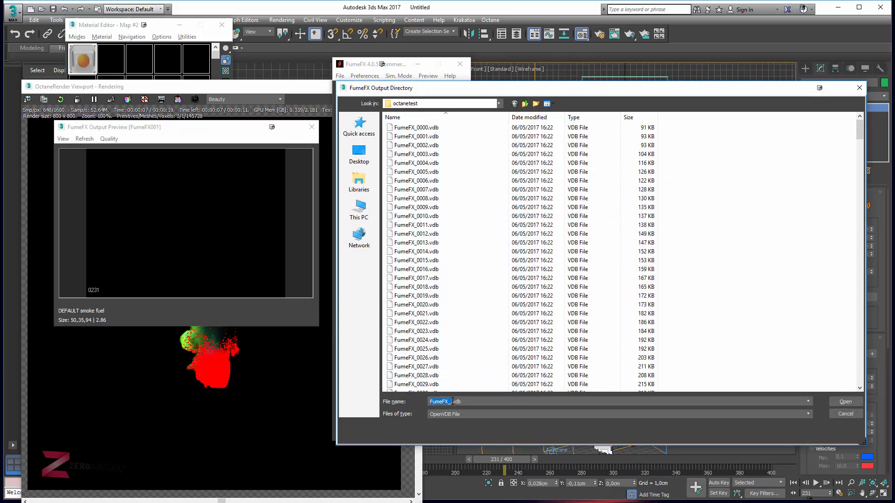
click(449, 401)
drag(446, 402, 449, 401)
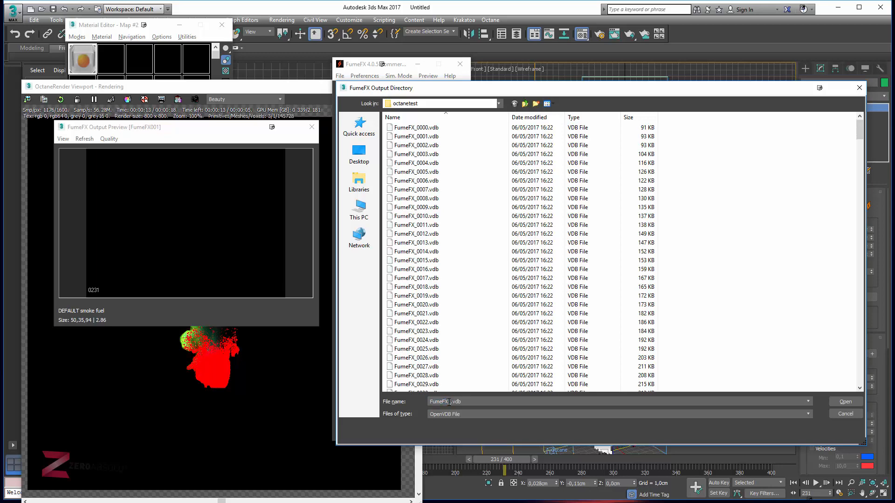
click(833, 415)
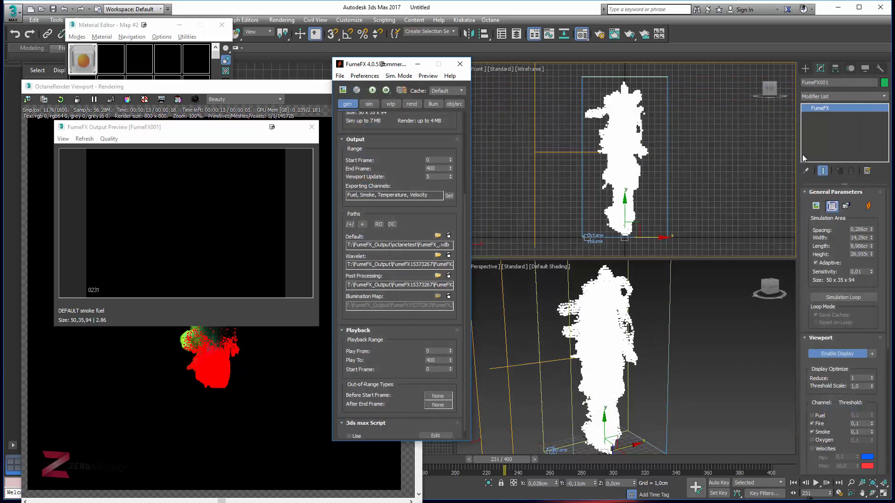
Reload FumeFX_0000.vdb from the octanetest output folder into the Octane volume.
click(586, 237)
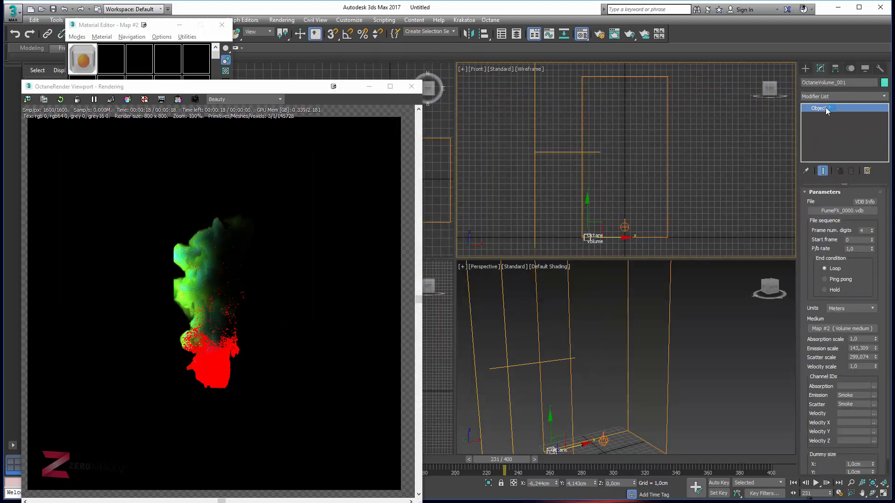
click(837, 212)
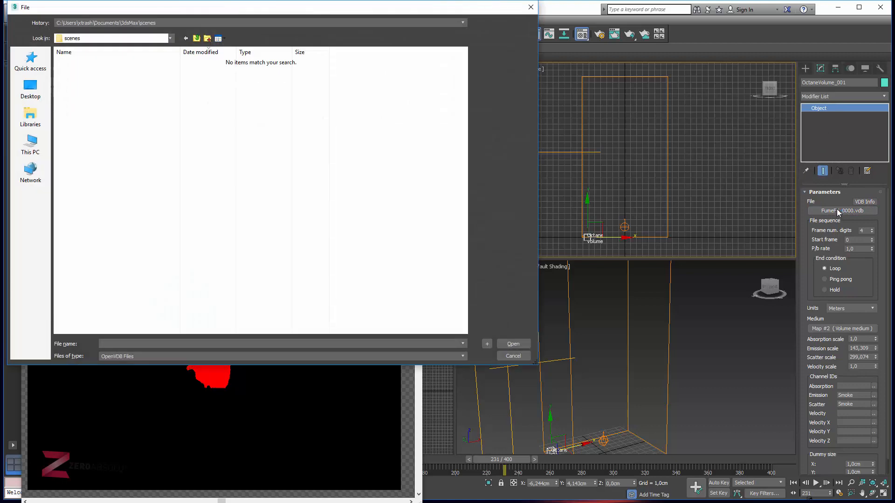
click(220, 24)
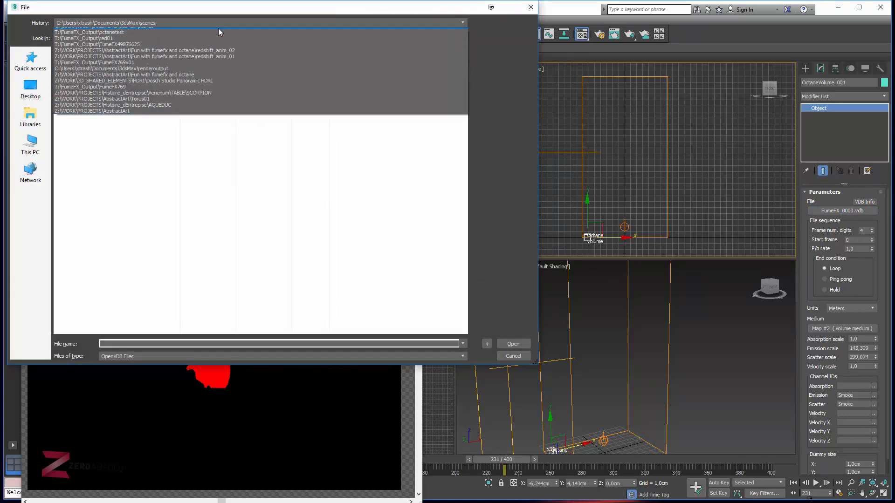
click(214, 37)
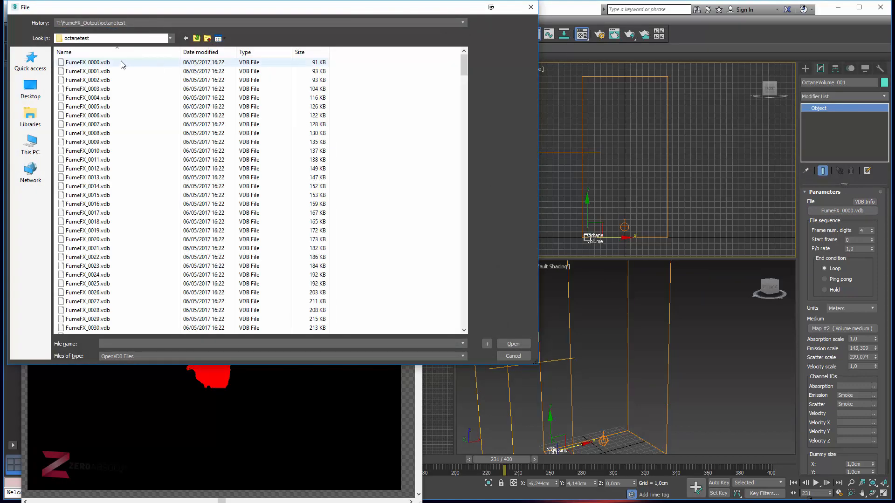
click(83, 65)
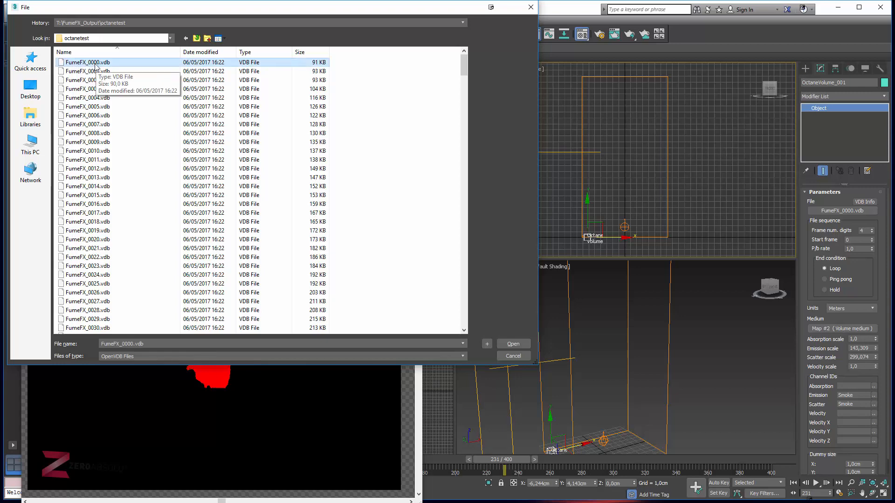
click(514, 344)
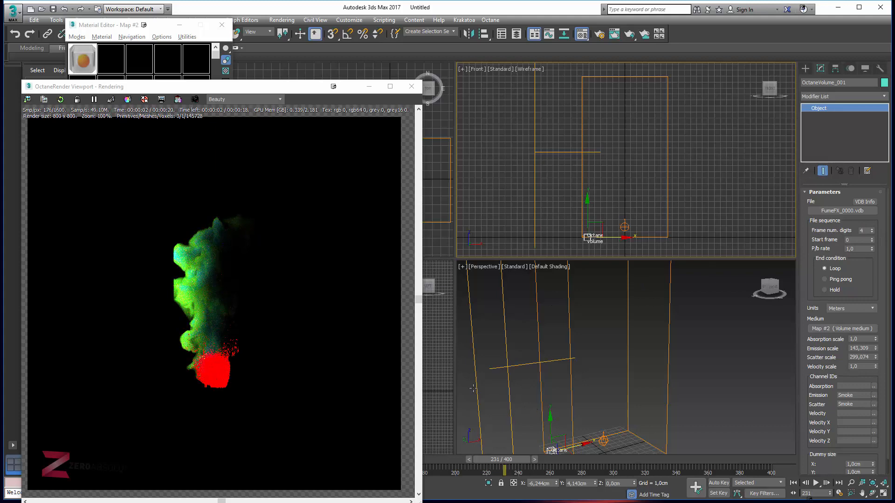
Examine the reloaded volume at frame 144 in a closer render view.
drag(512, 457, 410, 451)
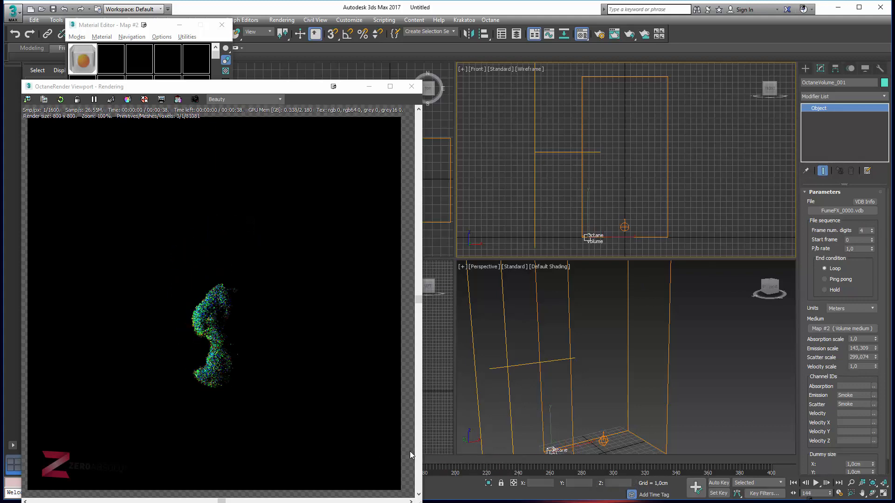
scroll(565, 370, up, 3)
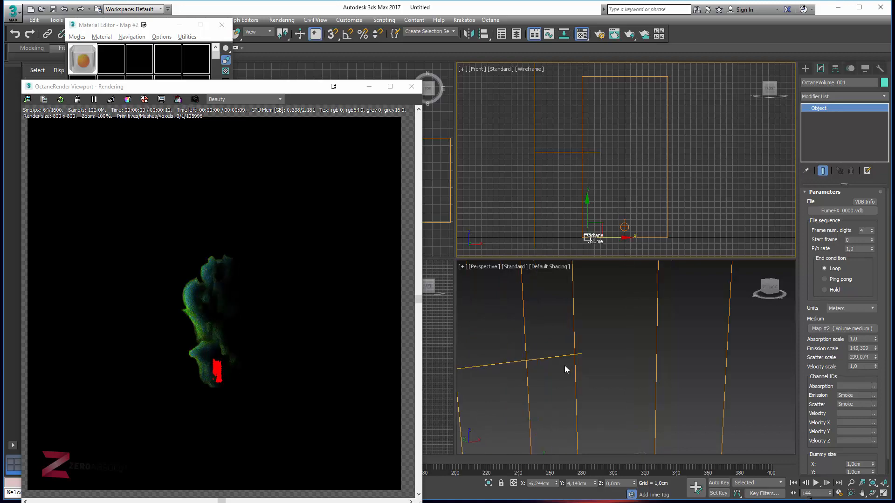
mouse_move(565, 369)
middle_down()
mouse_move(571, 322)
mouse_move(559, 398)
mouse_move(566, 354)
mouse_move(568, 370)
middle_up()
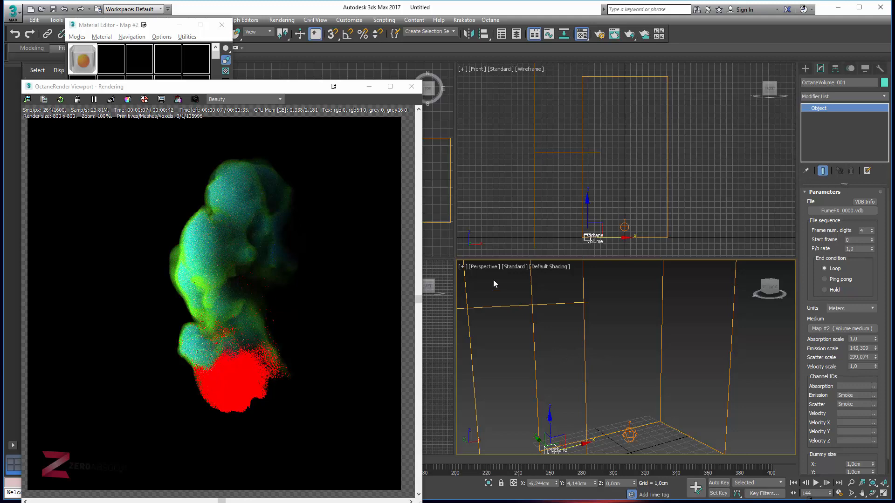
drag(284, 94, 488, 55)
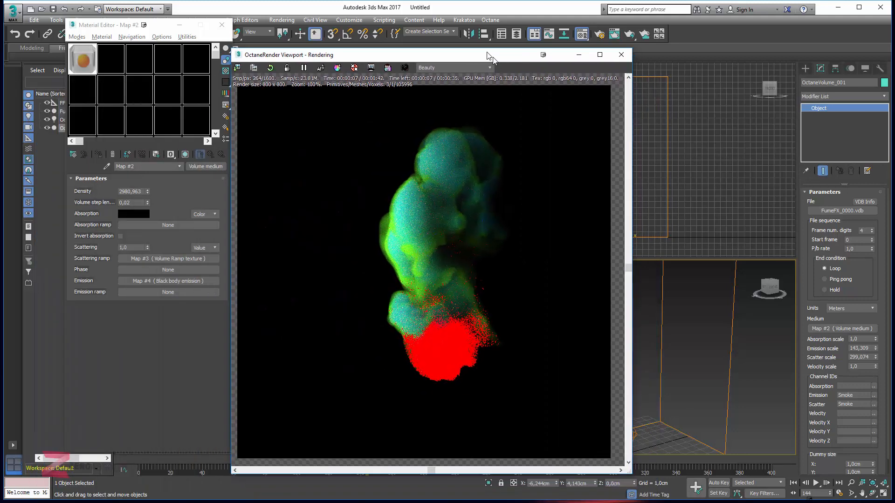